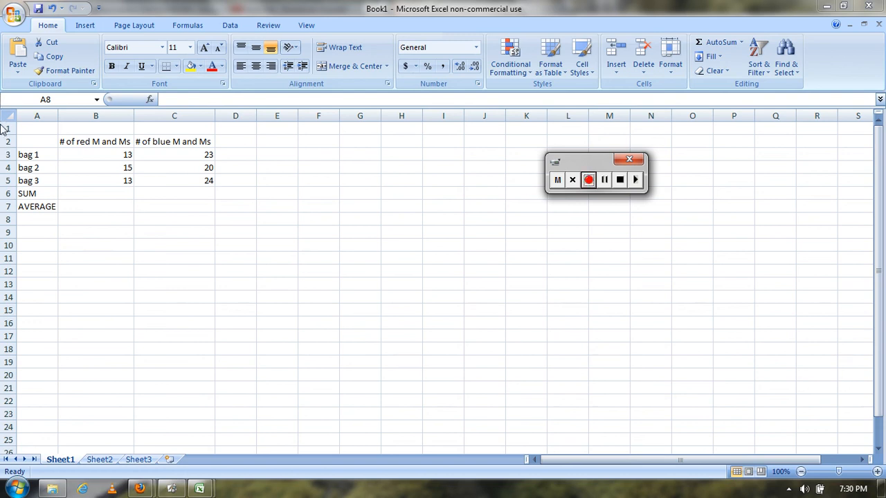
# Enter the formula =SUM(B3:B5) in B6 to total the red M and Ms across the three bags
pyautogui.click(88, 194)
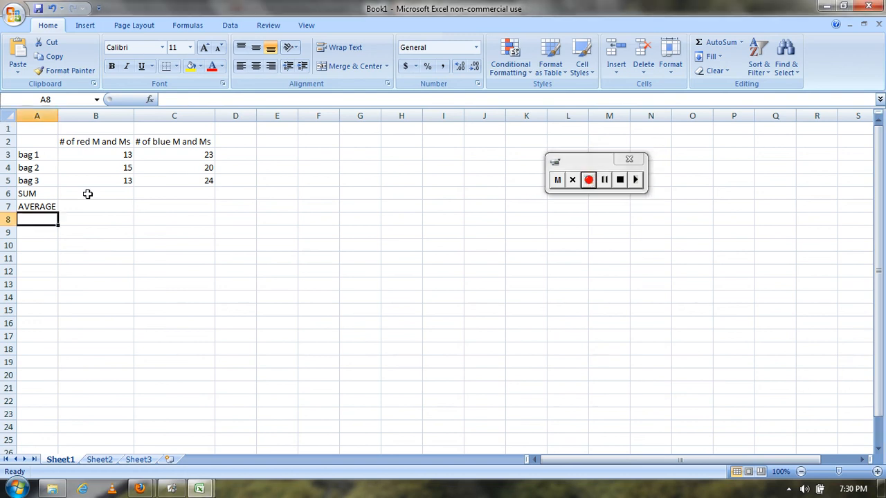
pyautogui.click(88, 194)
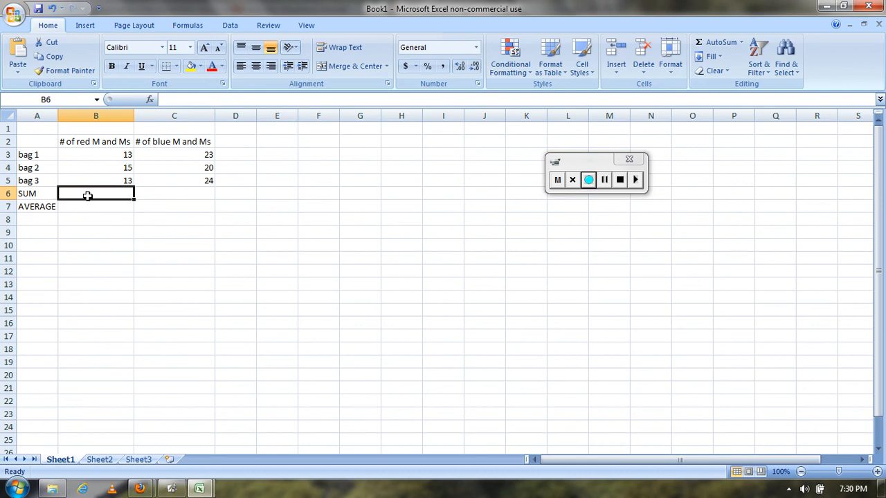
pyautogui.click(292, 496)
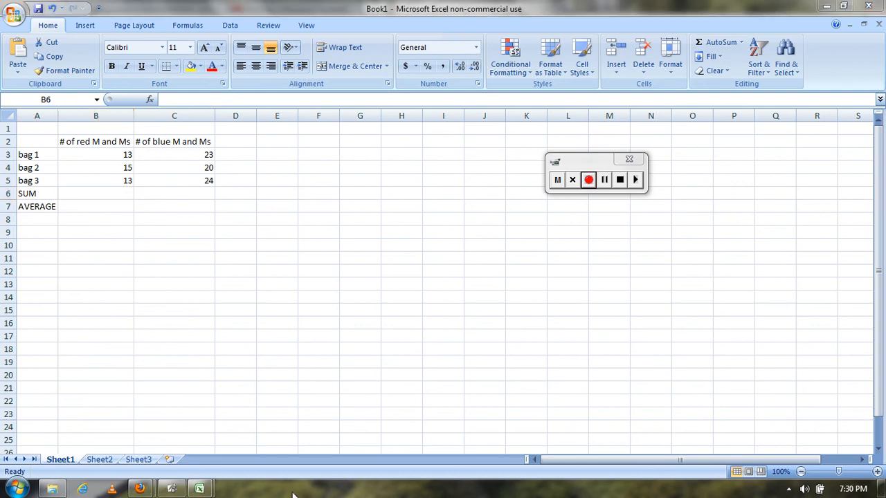
pyautogui.click(110, 193)
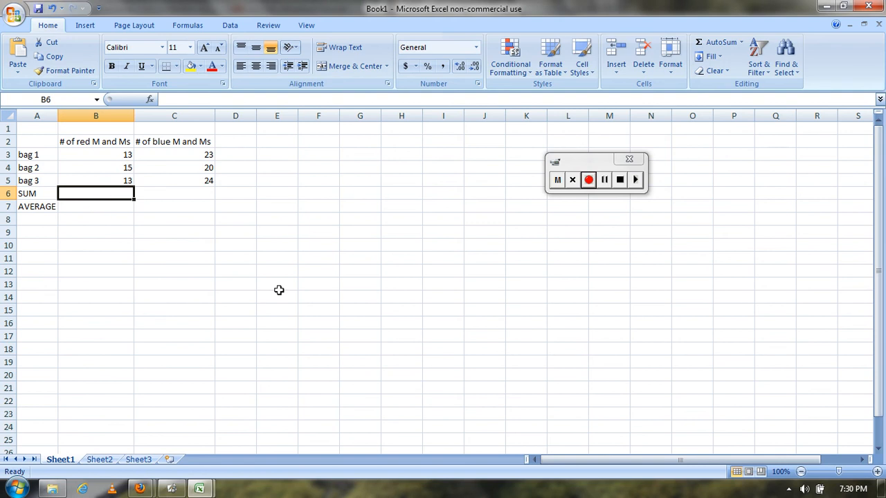
pyautogui.write('=')
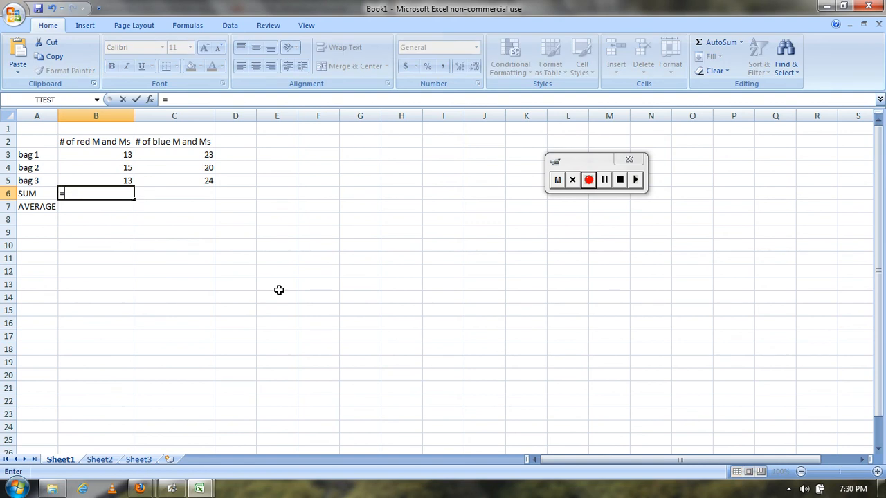
pyautogui.write('SUM(')
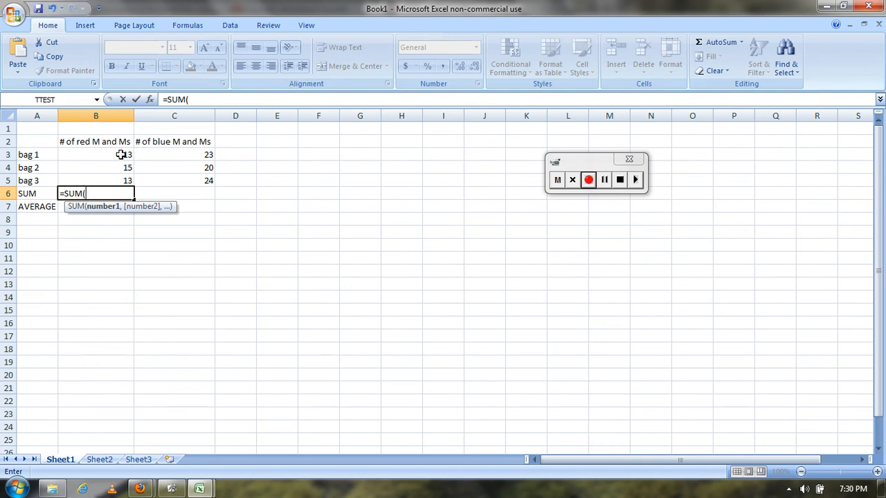
pyautogui.moveTo(121, 155); pyautogui.dragTo(118, 181)
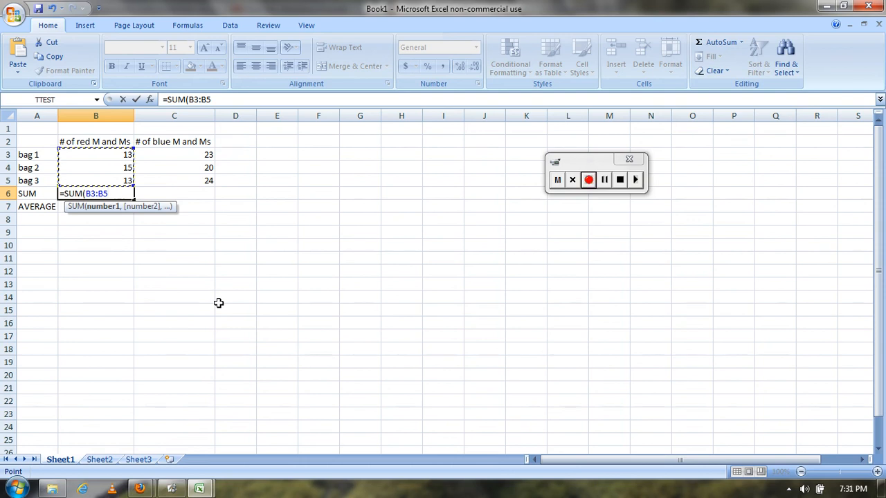
pyautogui.write(')')
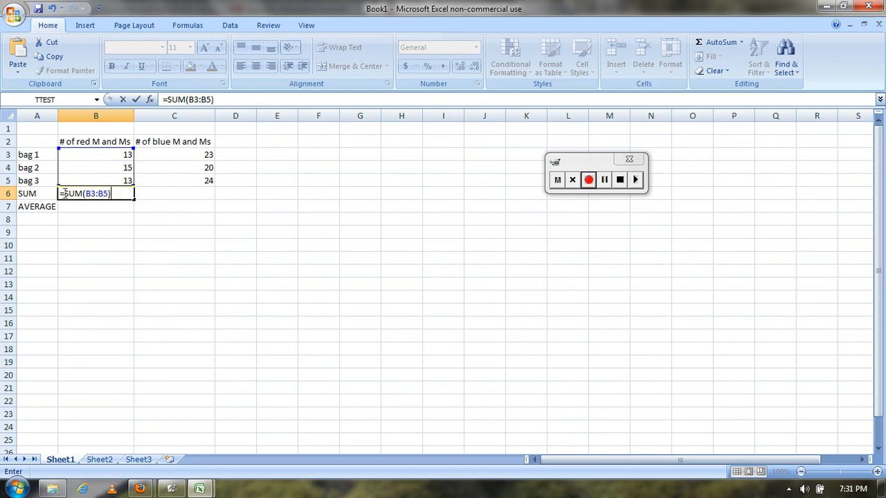
pyautogui.press('Return')
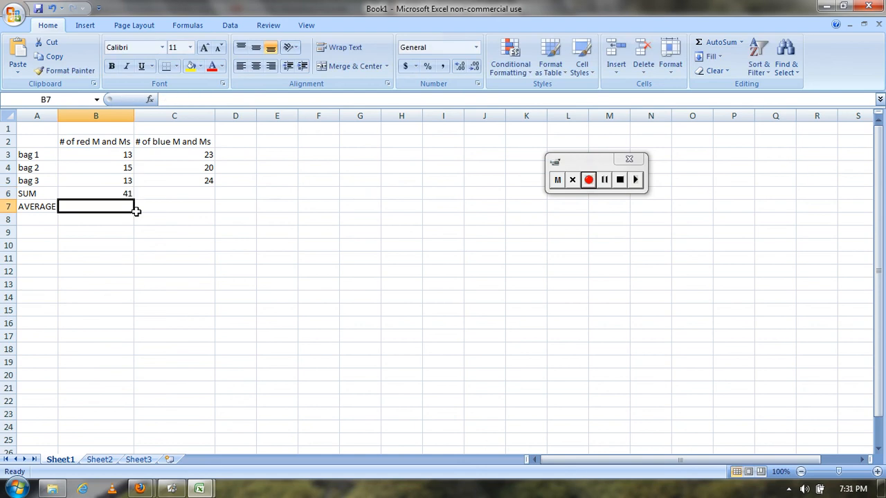
pyautogui.click(126, 193)
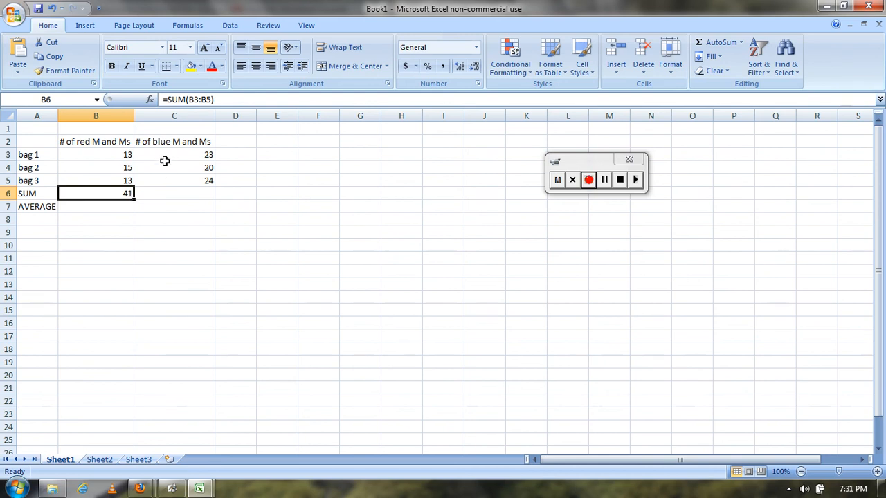
# Enter a SUM formula for C3:C5 in C6, accepting the proposed correction to =SUM(C3:C5)
pyautogui.click(196, 193)
pyautogui.write('=SUM (*')
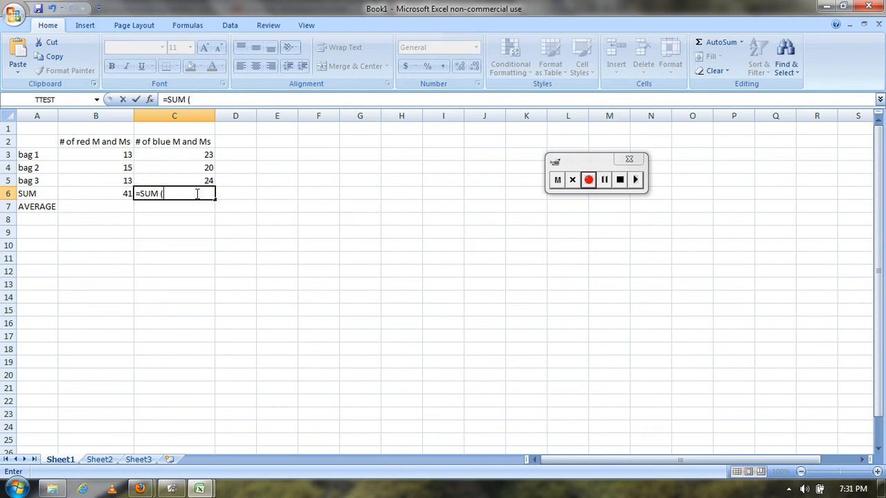
pyautogui.moveTo(192, 155); pyautogui.dragTo(200, 178)
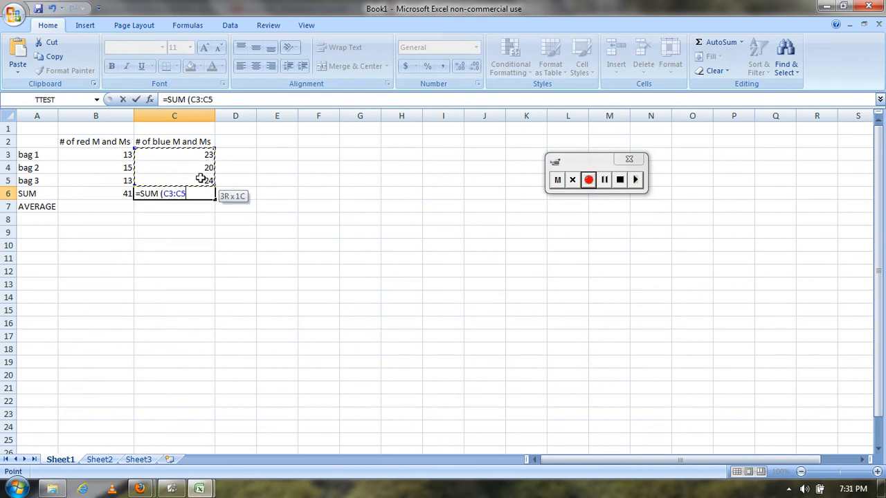
pyautogui.write(')')
pyautogui.press('Return')
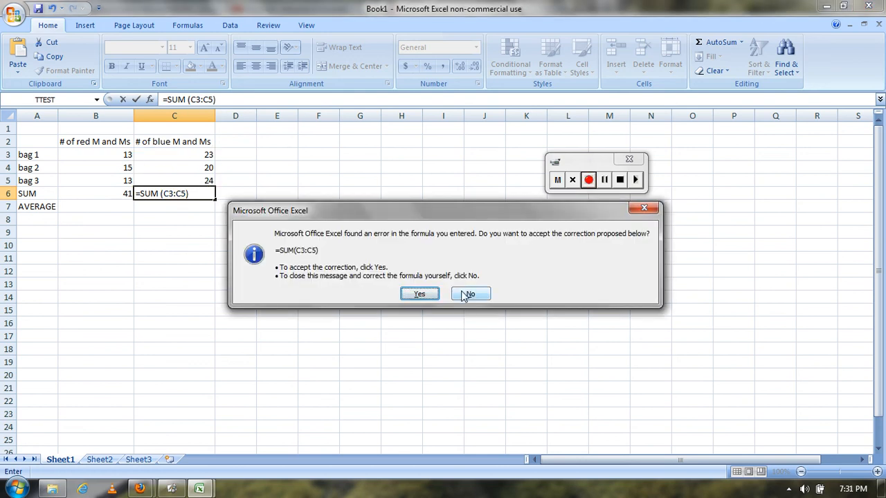
pyautogui.click(420, 295)
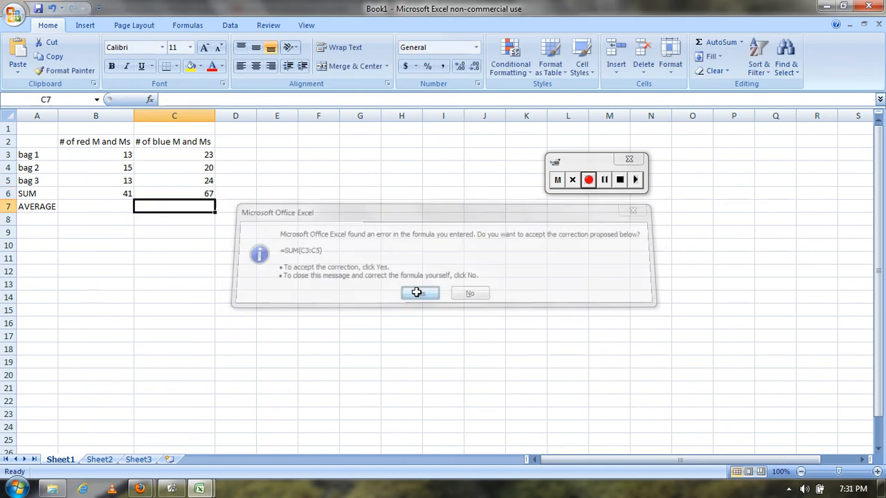
pyautogui.click(205, 196)
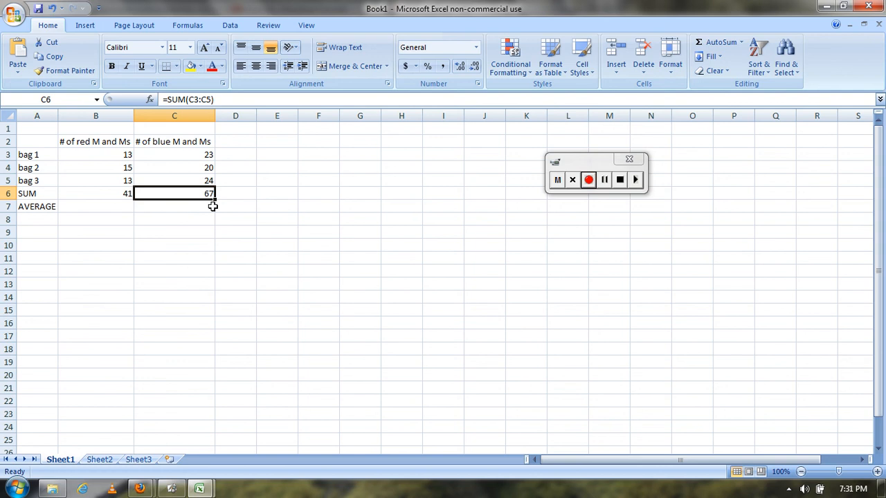
# Delete the SUM formula from C6 in the blue M and Ms column
pyautogui.click(263, 103)
pyautogui.press('BackSpace')
pyautogui.press('BackSpace')
pyautogui.press('BackSpace')
pyautogui.press('BackSpace')
pyautogui.press('BackSpace')
pyautogui.press('BackSpace')
pyautogui.press('BackSpace')
pyautogui.press('BackSpace')
pyautogui.press('BackSpace')
pyautogui.press('BackSpace')
pyautogui.press('BackSpace')
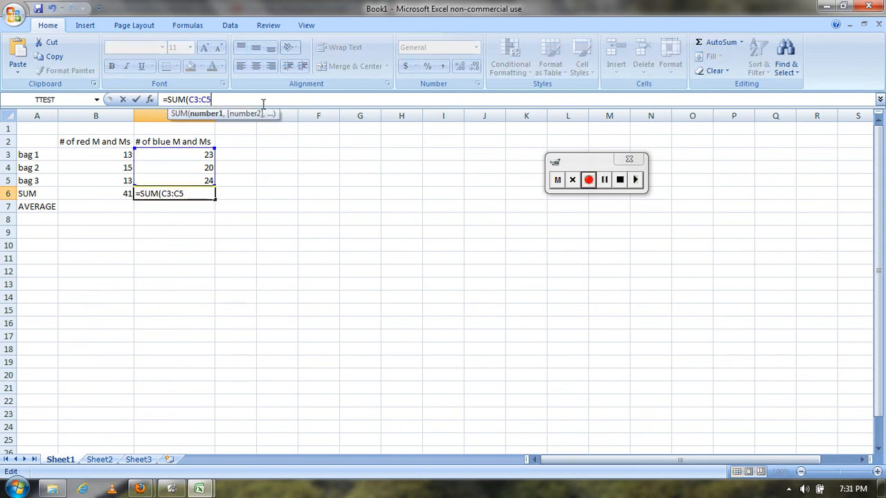
pyautogui.click(184, 211)
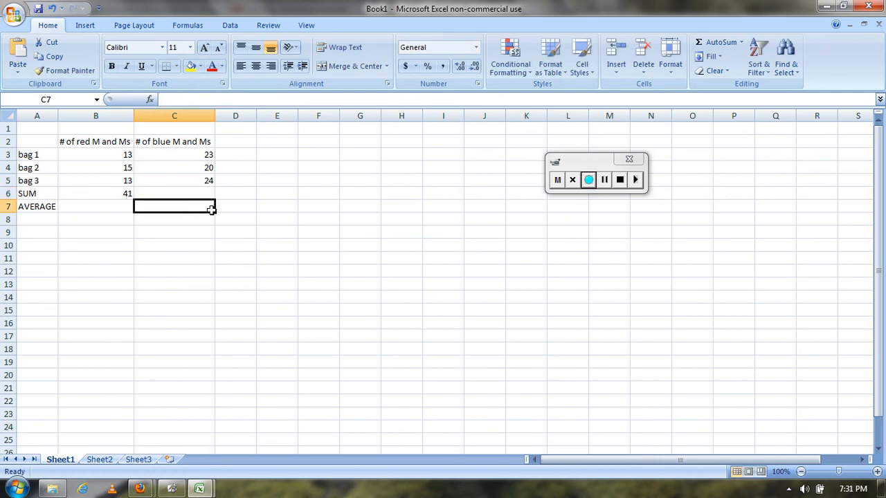
# Fill the SUM formula from B6 across to C6 to total the blue M and Ms
pyautogui.click(112, 193)
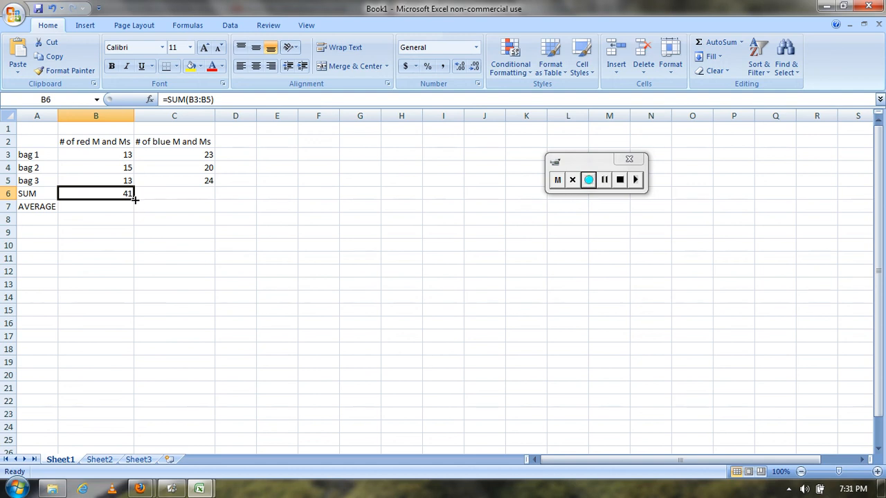
pyautogui.moveTo(135, 199); pyautogui.dragTo(185, 201)
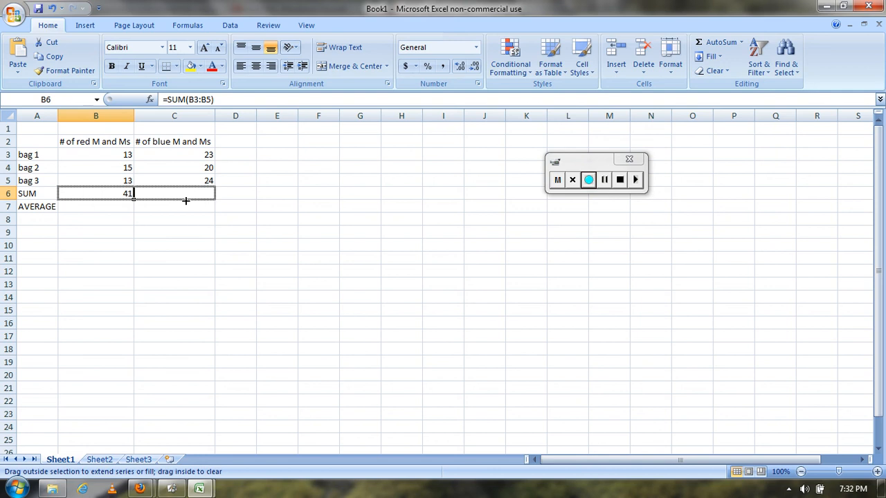
pyautogui.moveTo(186, 201); pyautogui.dragTo(187, 202)
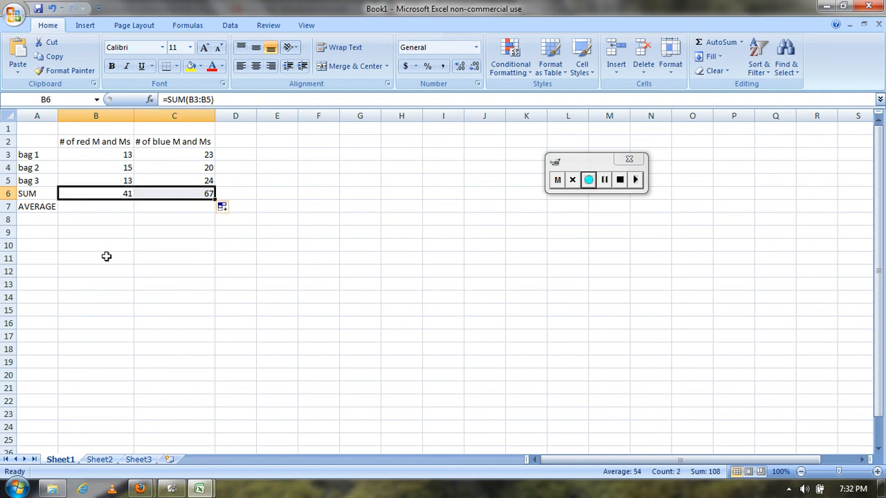
# Enter the formula =AVERAGE(B3:B5) in B7 to average the red M and Ms per bag
pyautogui.click(103, 205)
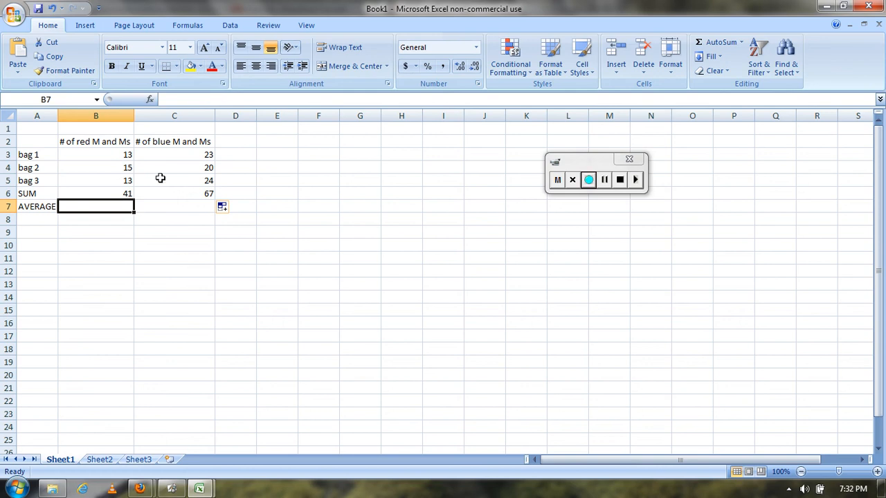
pyautogui.write('=')
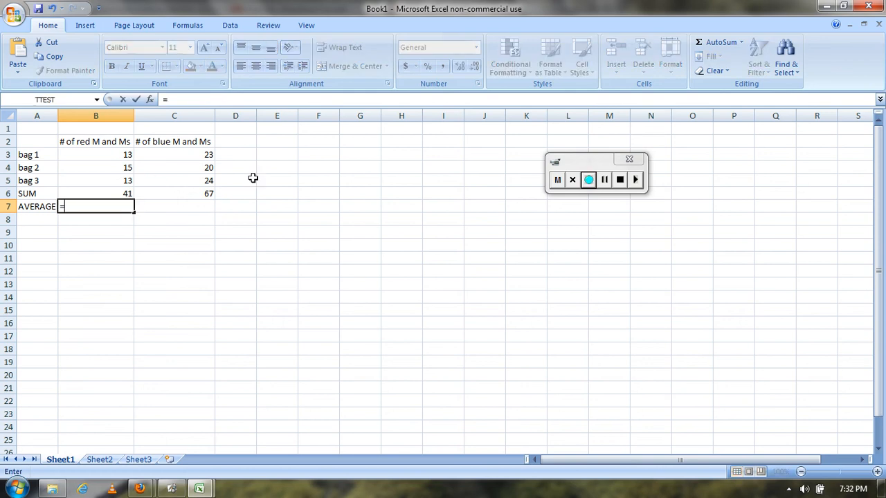
pyautogui.write('AV')
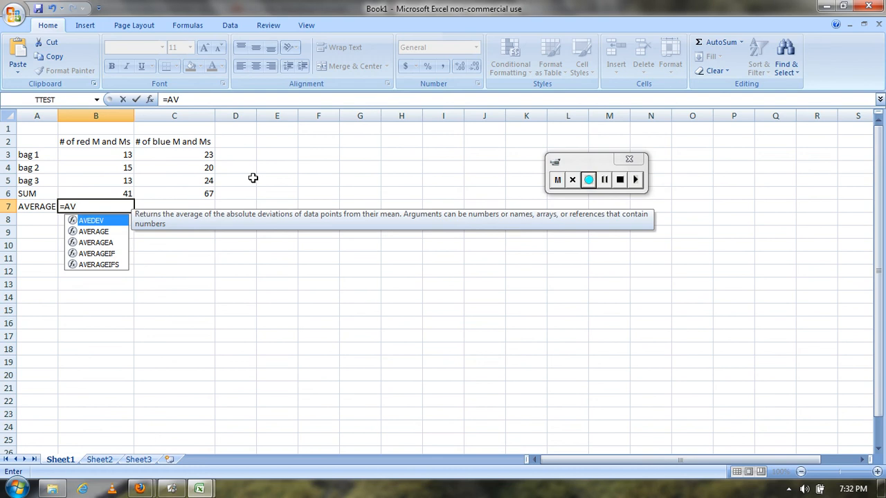
pyautogui.write('ERAGE(')
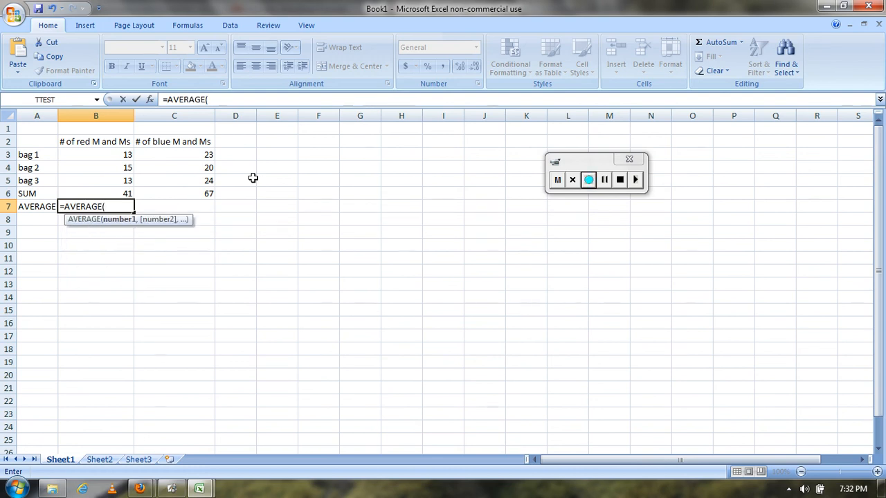
pyautogui.moveTo(128, 155); pyautogui.dragTo(128, 180)
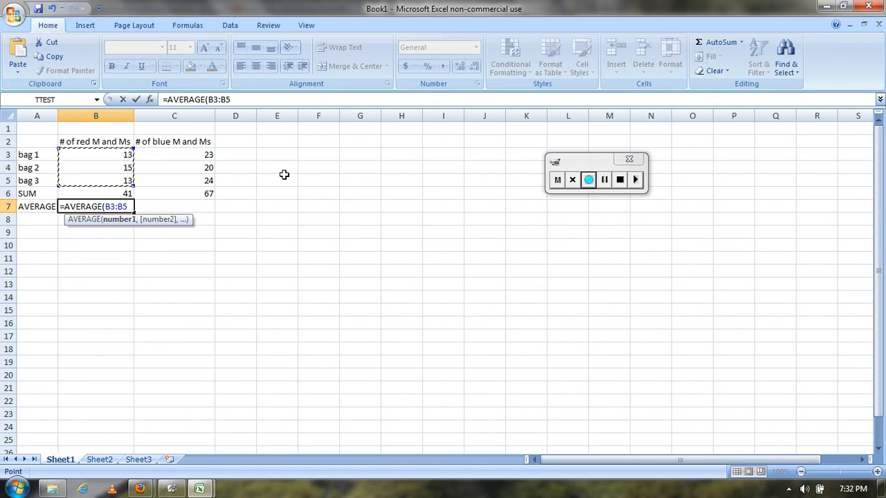
pyautogui.write(')')
pyautogui.press('Return')
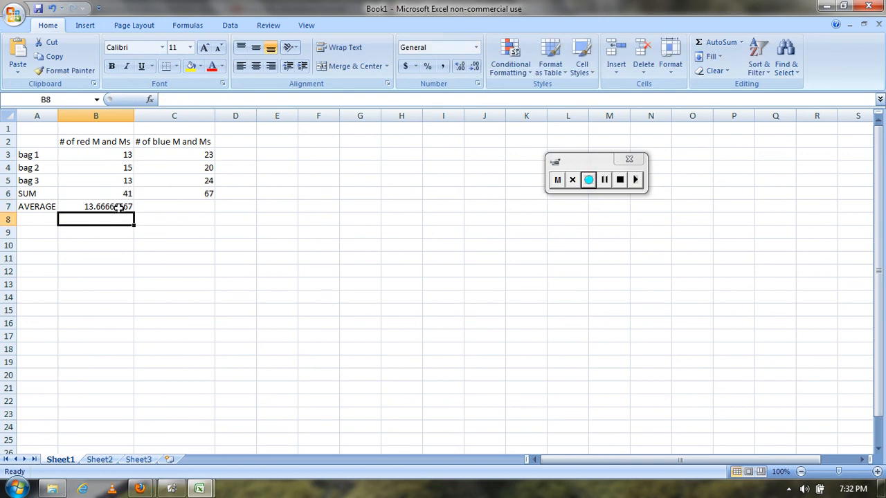
# Fill the AVERAGE formula from B7 across to C7 for the blue M and Ms
pyautogui.click(123, 207)
pyautogui.moveTo(136, 212); pyautogui.dragTo(194, 210)
pyautogui.click(152, 233)
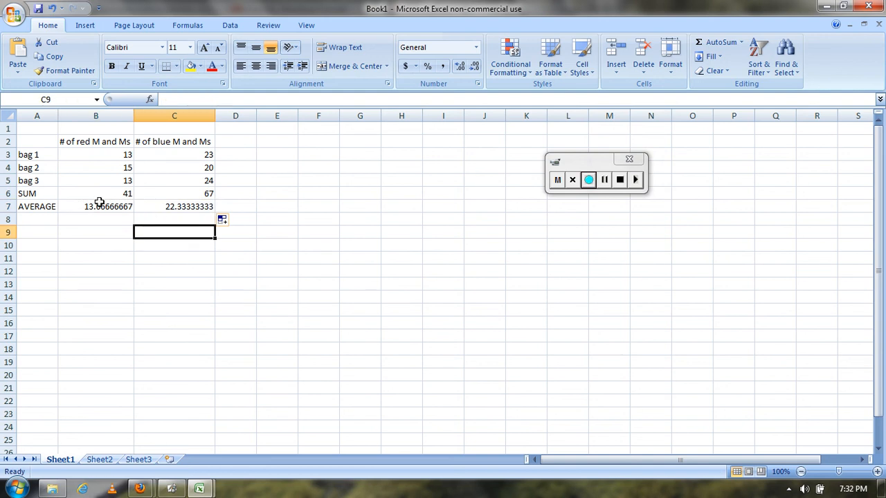
# Format the averages in B7:C7 with the Number category and two decimal places
pyautogui.moveTo(103, 207); pyautogui.dragTo(151, 214)
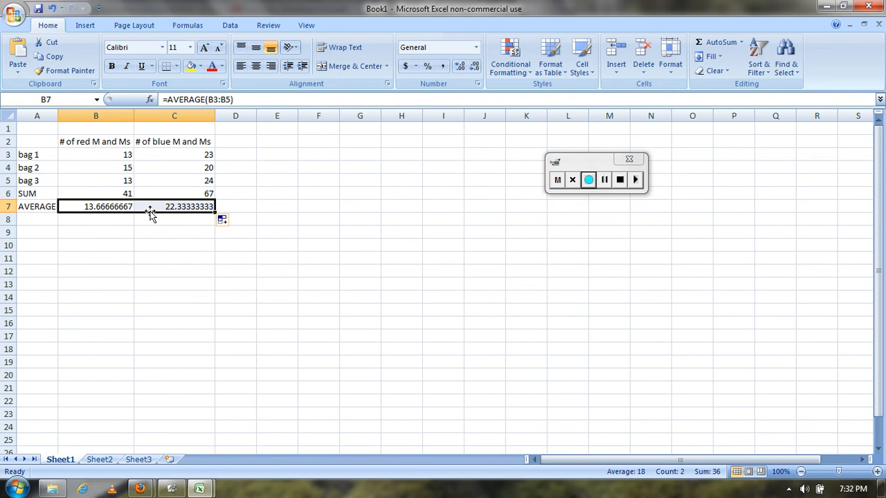
pyautogui.rightClick(160, 205)
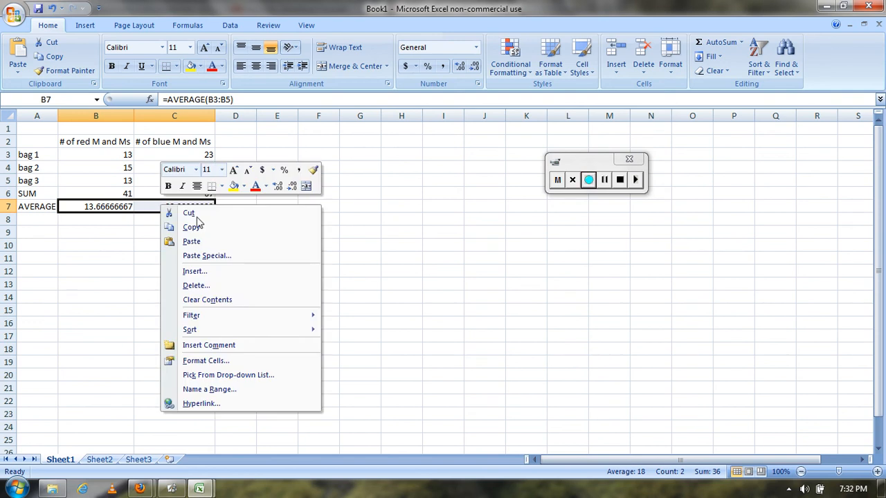
pyautogui.click(207, 361)
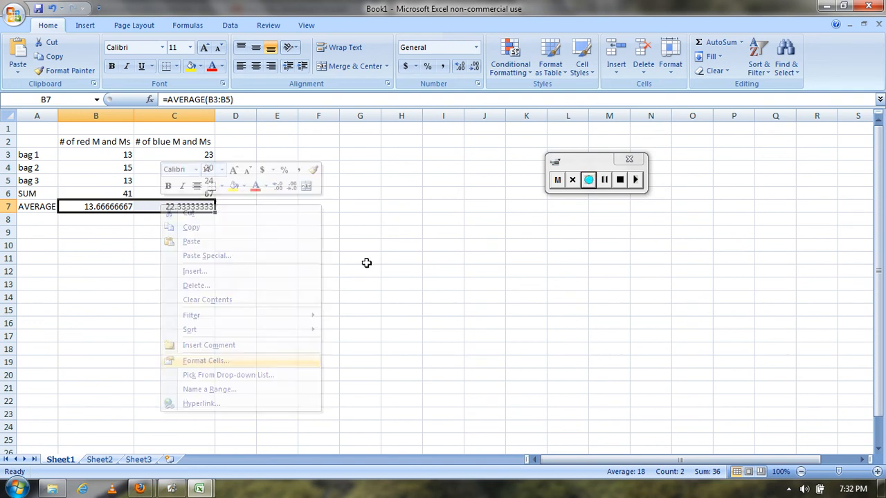
pyautogui.click(128, 245)
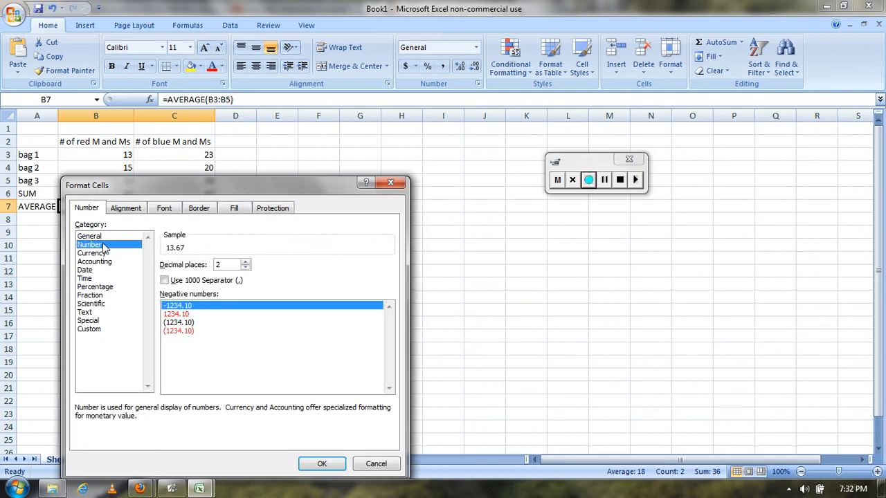
pyautogui.click(321, 464)
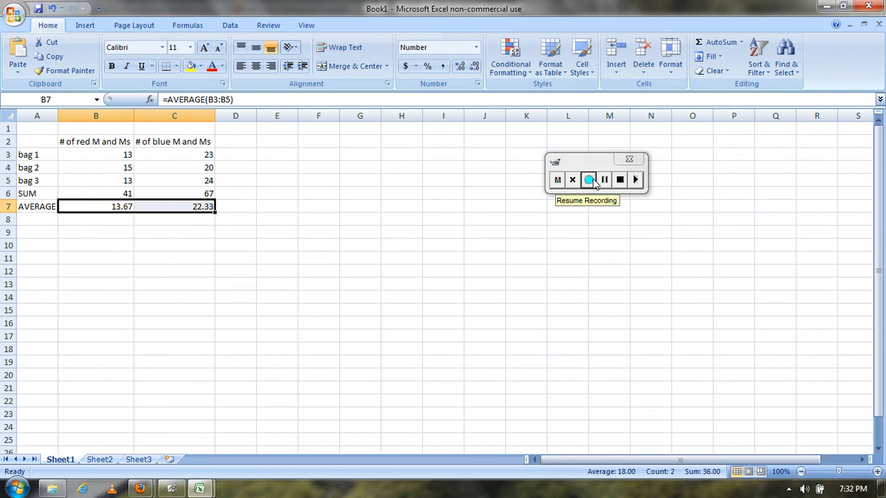
pyautogui.click(589, 180)
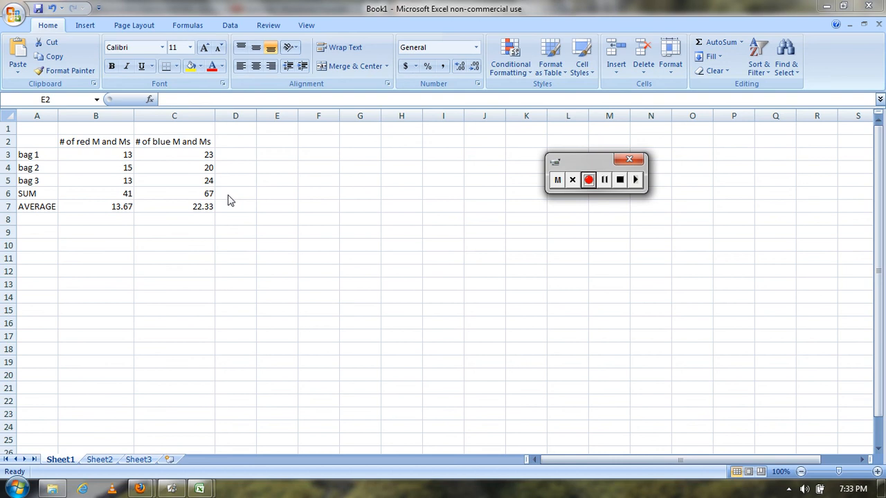
# Add a TOTAL heading in D2, with column D widened and the heading centered
pyautogui.click(236, 142)
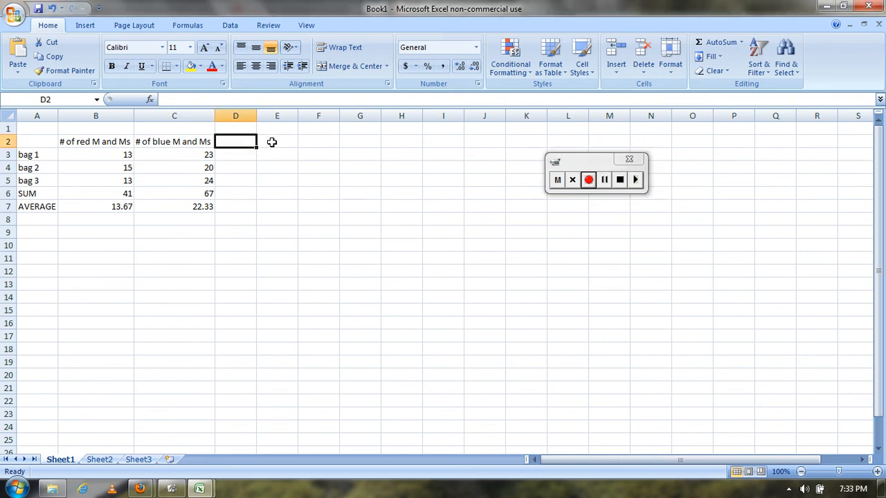
pyautogui.write('TOTAL')
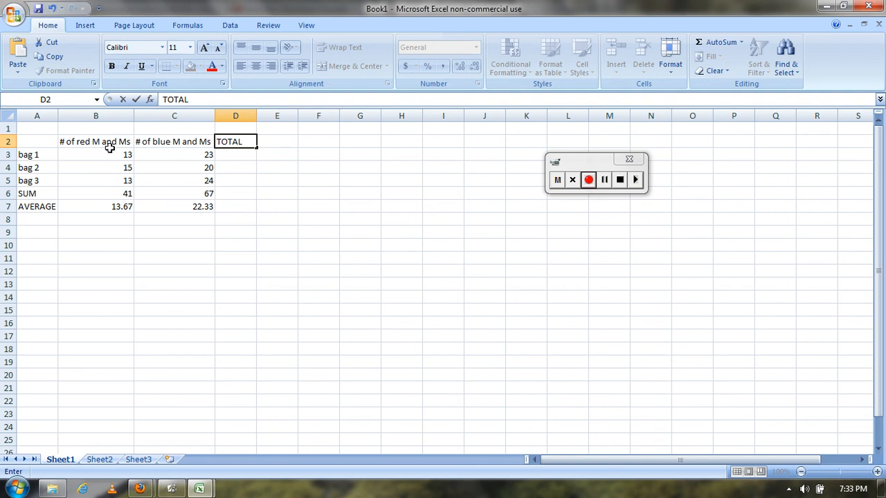
pyautogui.click(237, 155)
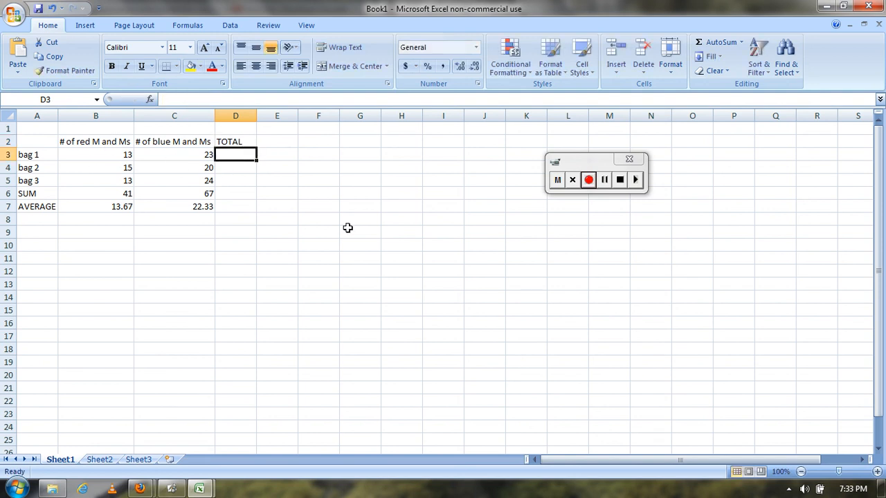
pyautogui.moveTo(256, 116); pyautogui.dragTo(299, 116)
pyautogui.click(234, 142)
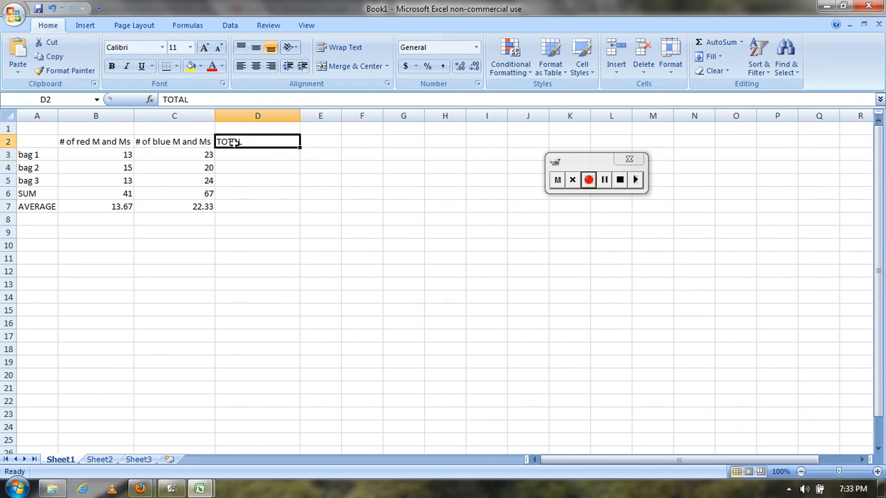
pyautogui.click(256, 65)
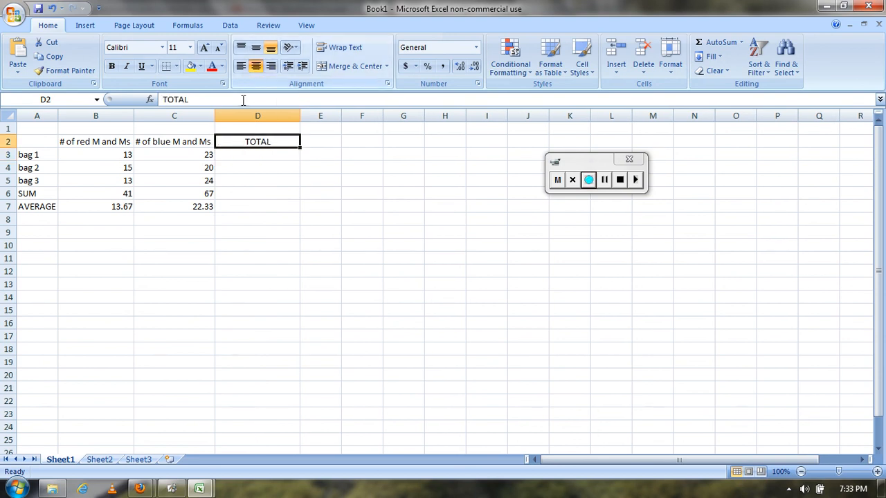
# Enter the formula =B3+C3 in D3 and fill it down through D5 to total each bag
pyautogui.click(236, 155)
pyautogui.write('=')
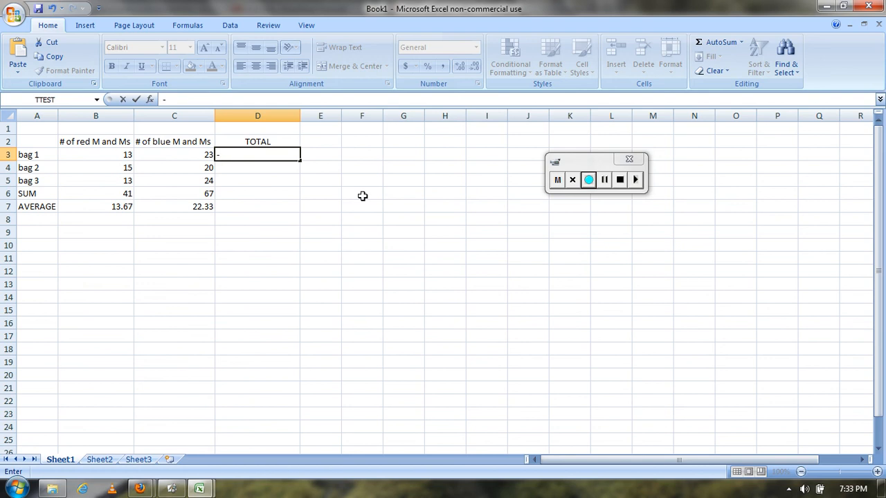
pyautogui.press('BackSpace')
pyautogui.write('=')
pyautogui.click(122, 154)
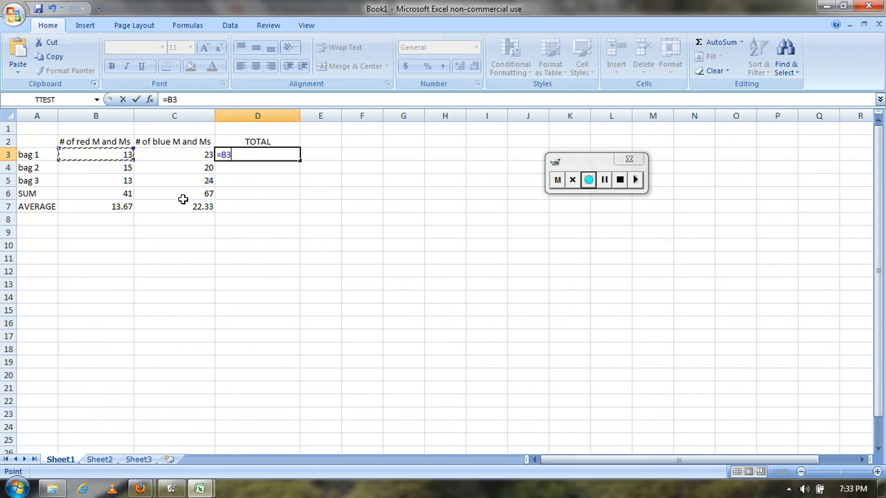
pyautogui.write('+')
pyautogui.click(182, 154)
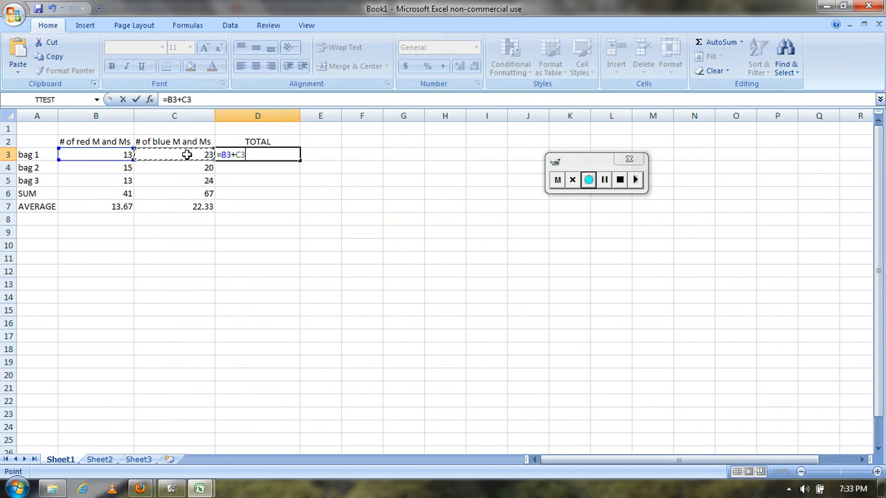
pyautogui.press('Return')
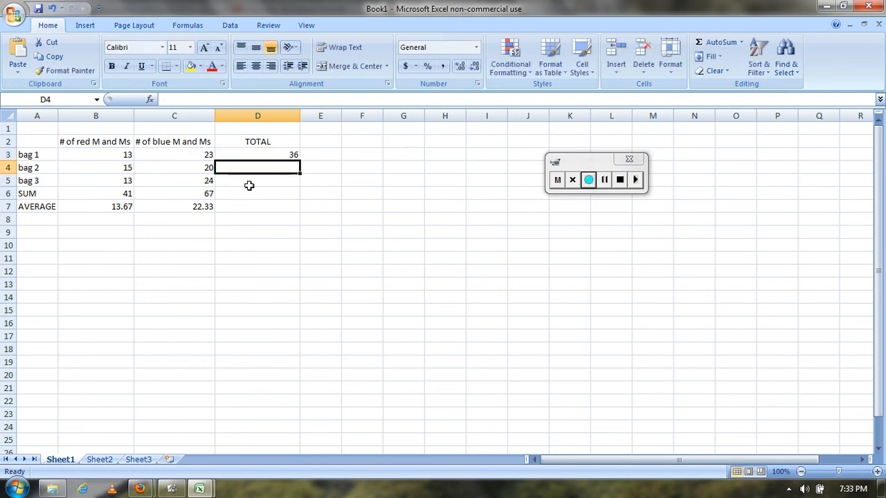
pyautogui.click(237, 154)
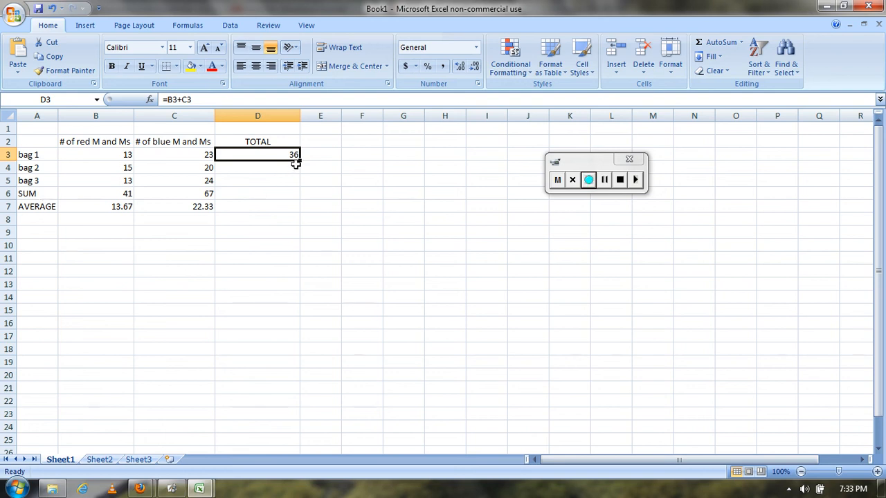
pyautogui.moveTo(300, 162); pyautogui.dragTo(298, 185)
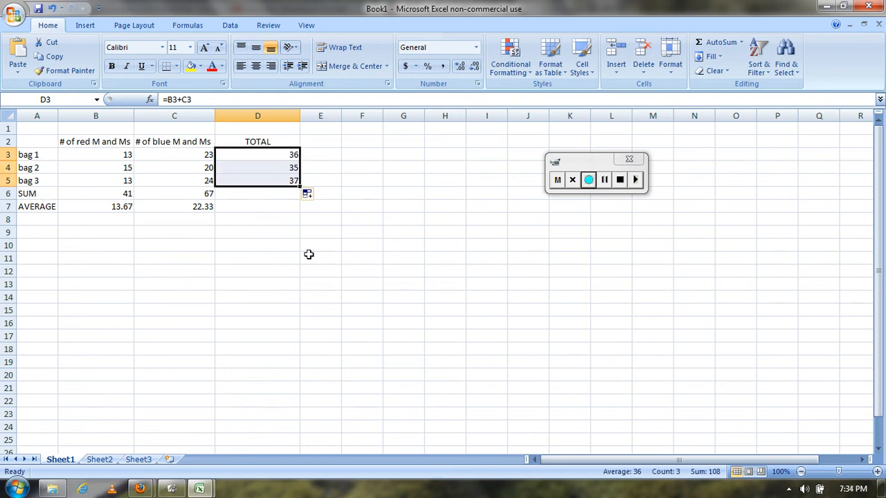
# Enter the heading MULT in E2, beside the TOTAL heading
pyautogui.click(331, 143)
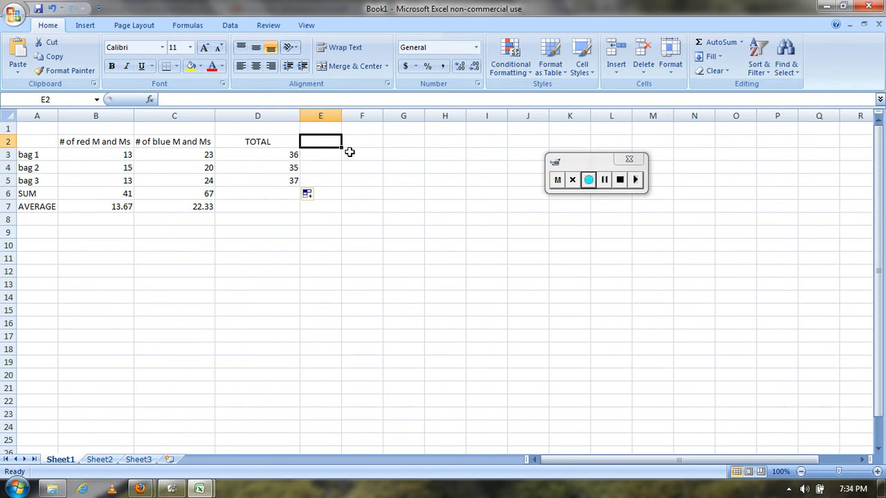
pyautogui.write('M')
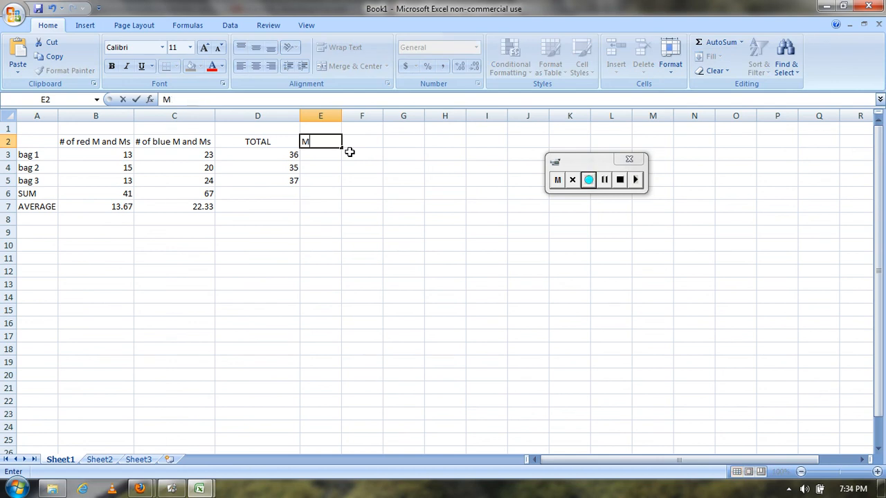
pyautogui.write('ILULT')
# Enter the formula =B3*C3 in E3 to multiply bag 1's red and blue counts
pyautogui.click(325, 159)
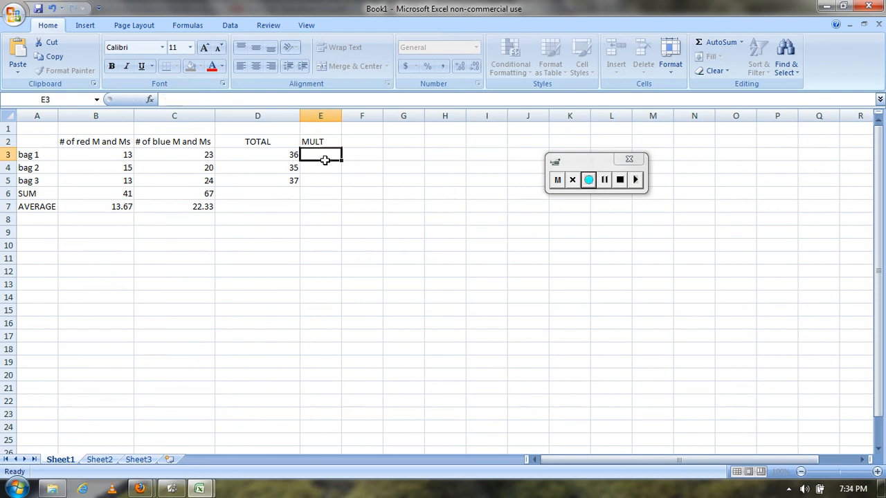
pyautogui.write('=')
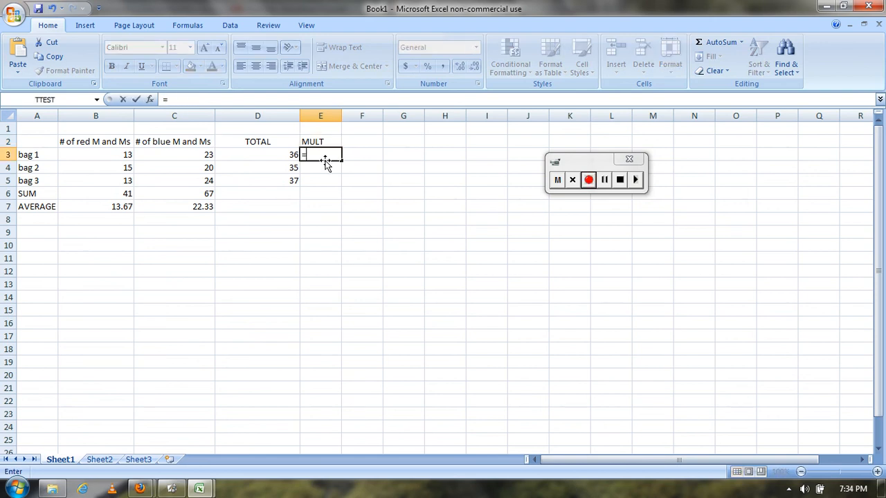
pyautogui.click(130, 159)
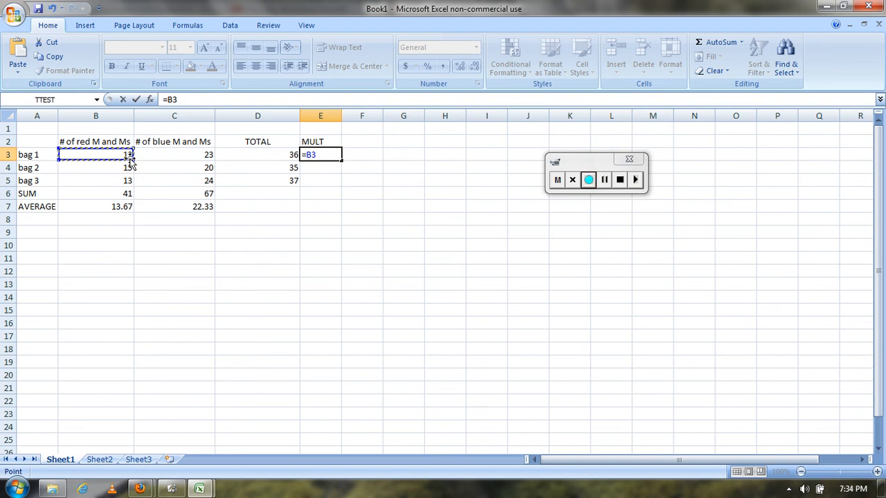
pyautogui.write('*')
pyautogui.click(187, 159)
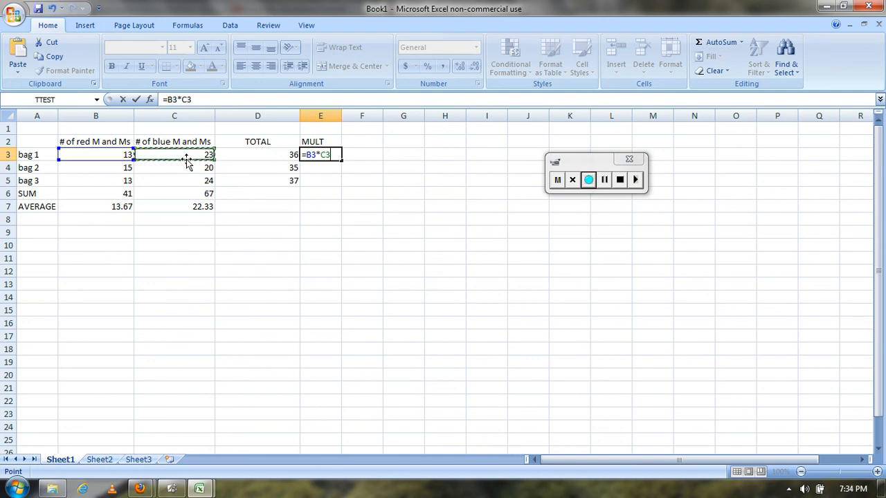
pyautogui.press('Return')
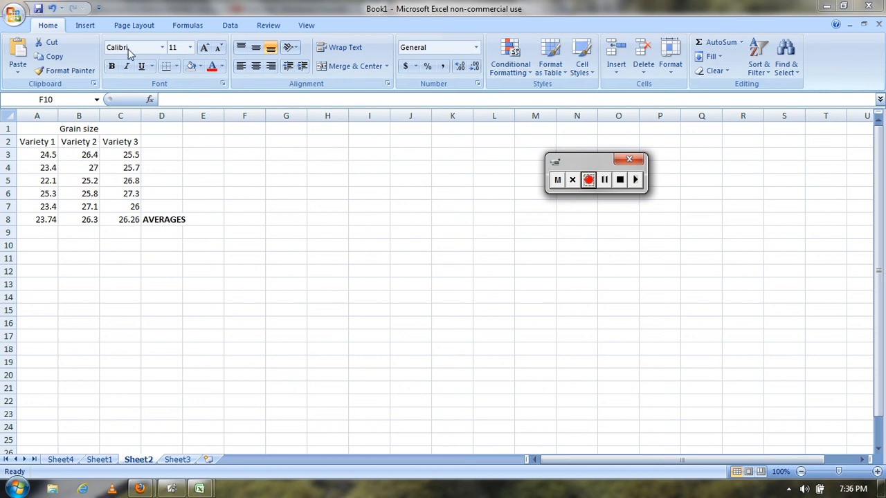
# Insert a blank 2-D clustered column chart on the grain size sheet
pyautogui.click(88, 25)
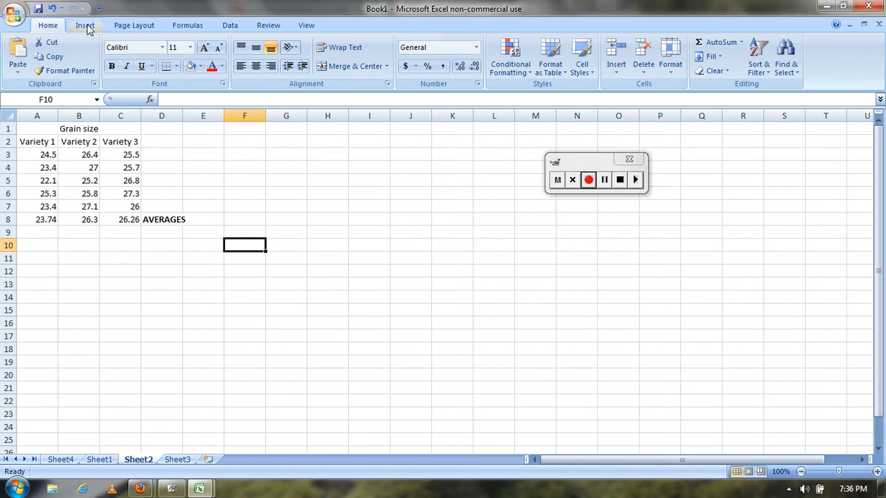
pyautogui.click(85, 26)
pyautogui.click(210, 55)
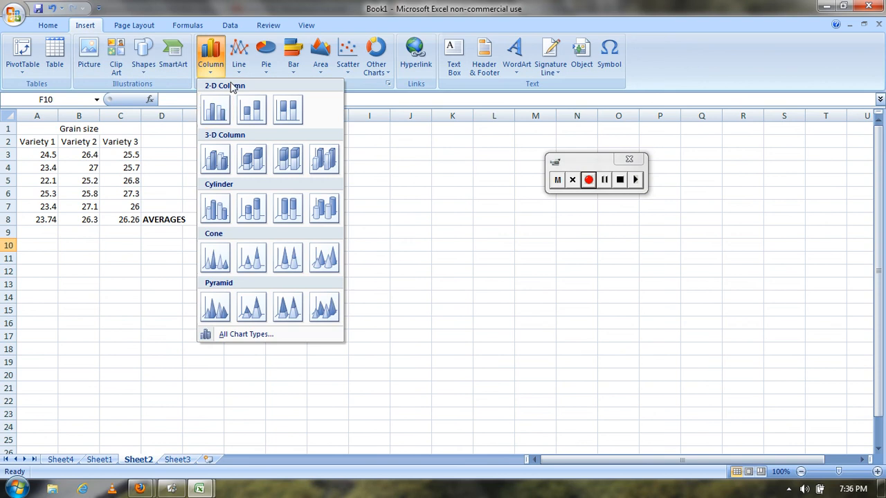
pyautogui.click(212, 114)
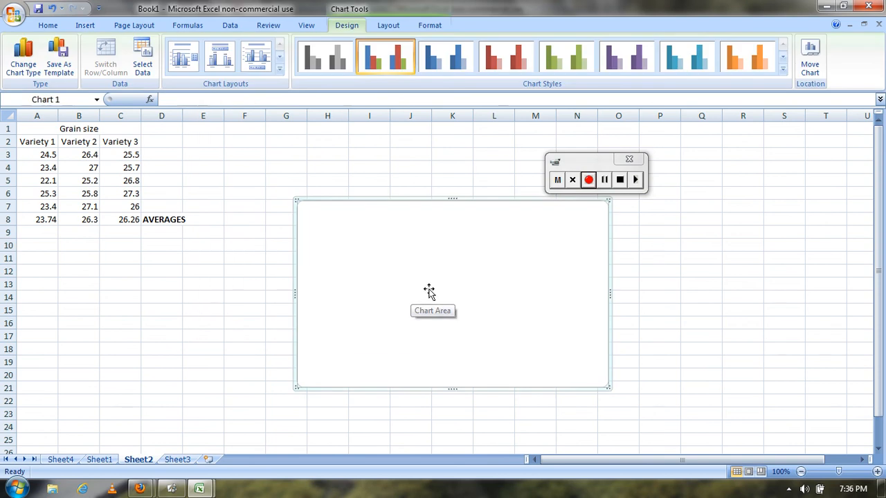
# Add a chart data series named "Average kernel size" with the averages in A8:C8 as its values
pyautogui.rightClick(451, 315)
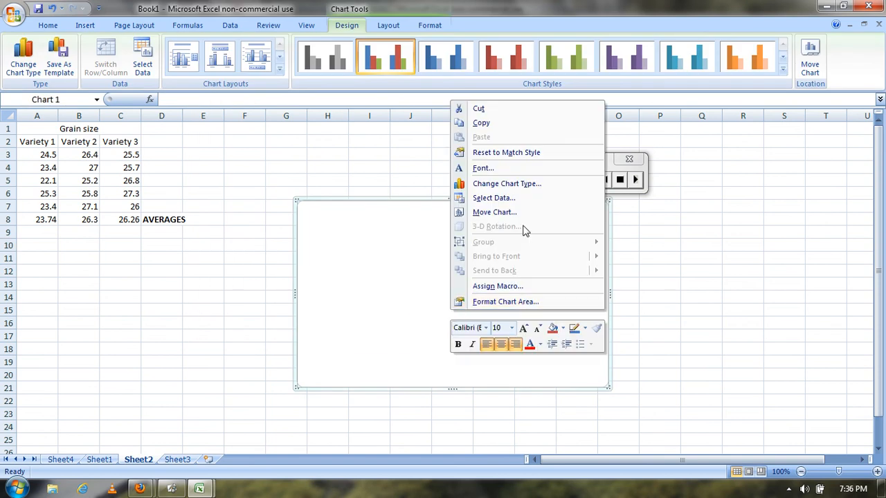
pyautogui.click(525, 198)
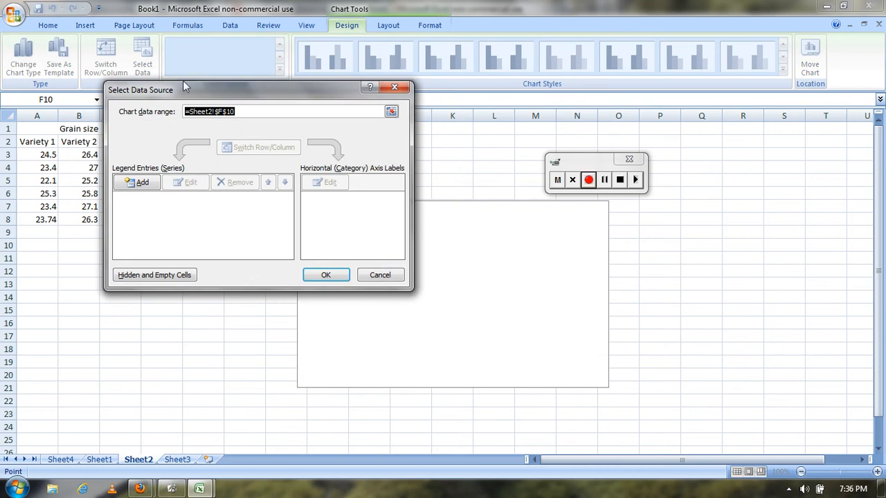
pyautogui.moveTo(184, 89); pyautogui.dragTo(316, 103)
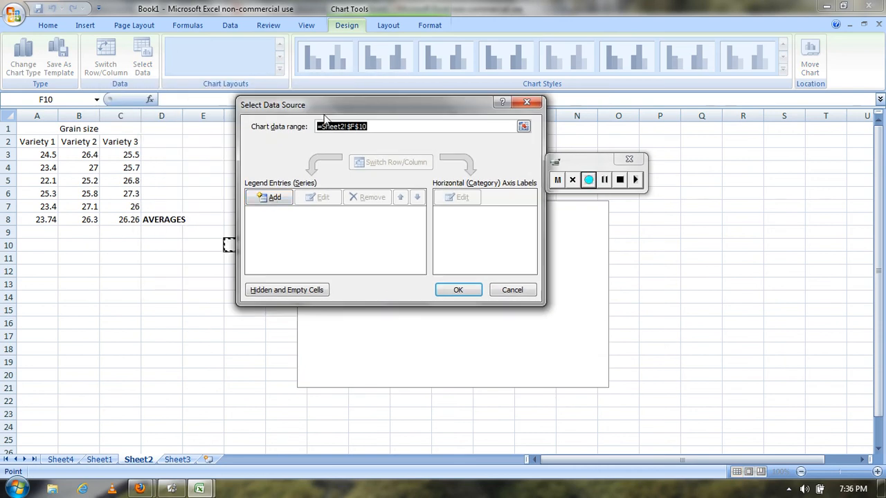
pyautogui.click(272, 200)
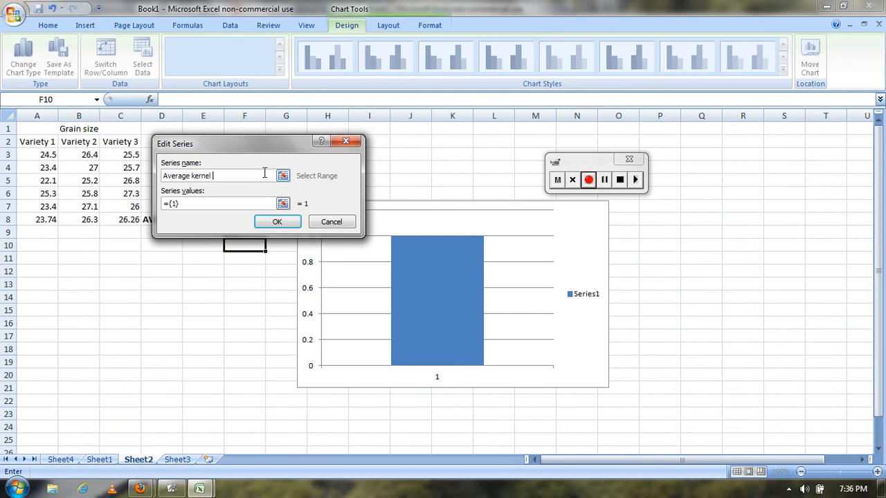
pyautogui.click(283, 204)
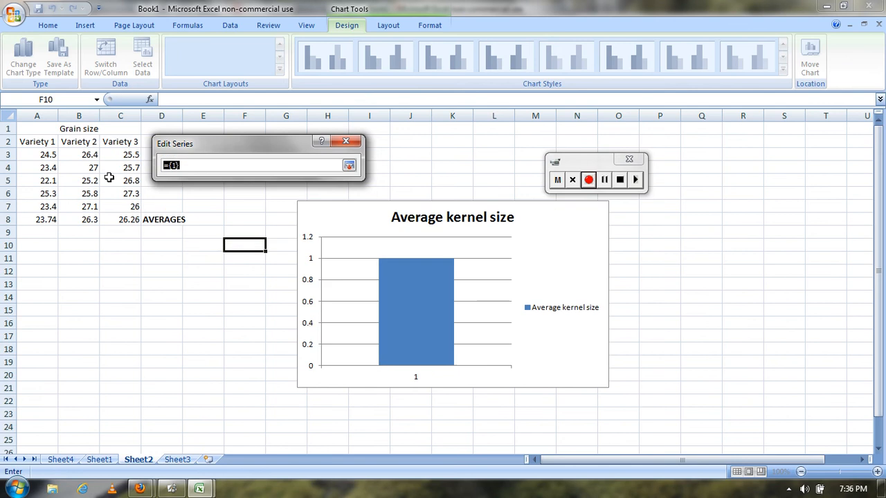
pyautogui.moveTo(56, 218); pyautogui.dragTo(125, 221)
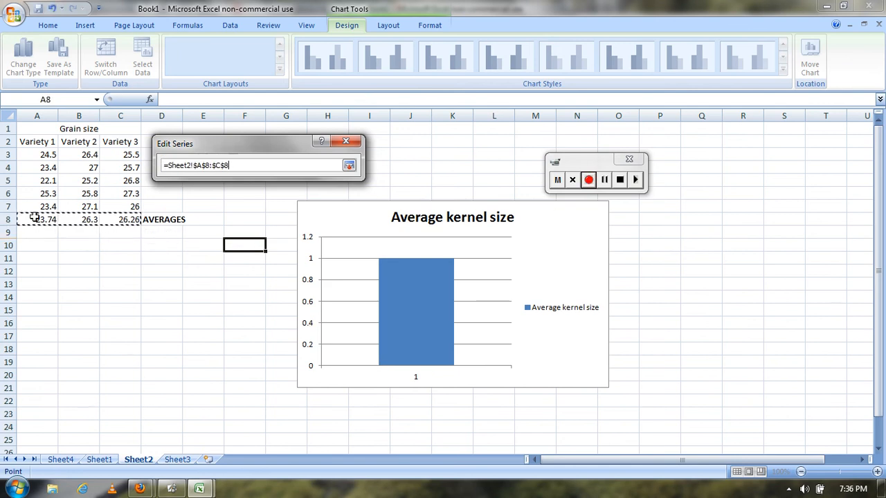
pyautogui.moveTo(40, 221); pyautogui.dragTo(113, 219)
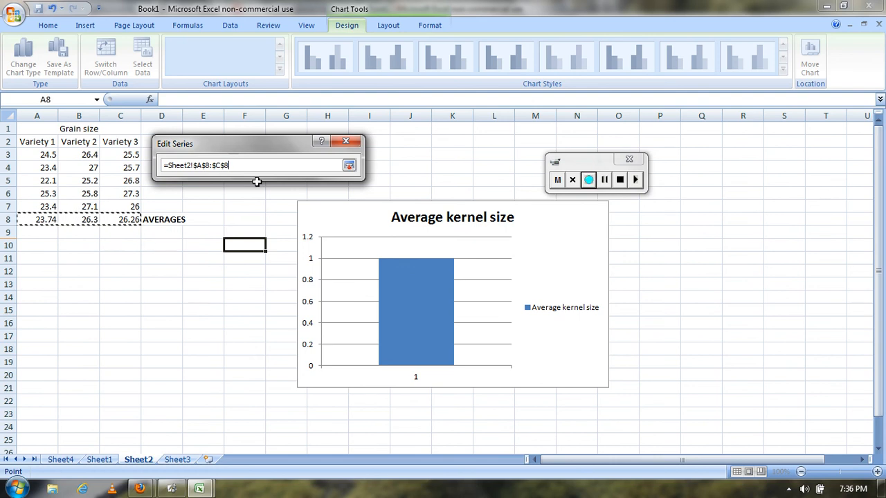
pyautogui.click(349, 165)
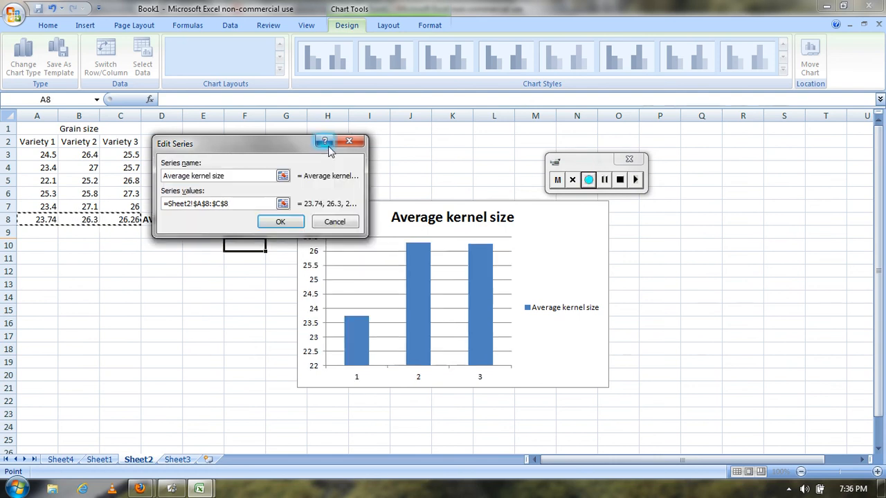
pyautogui.click(283, 222)
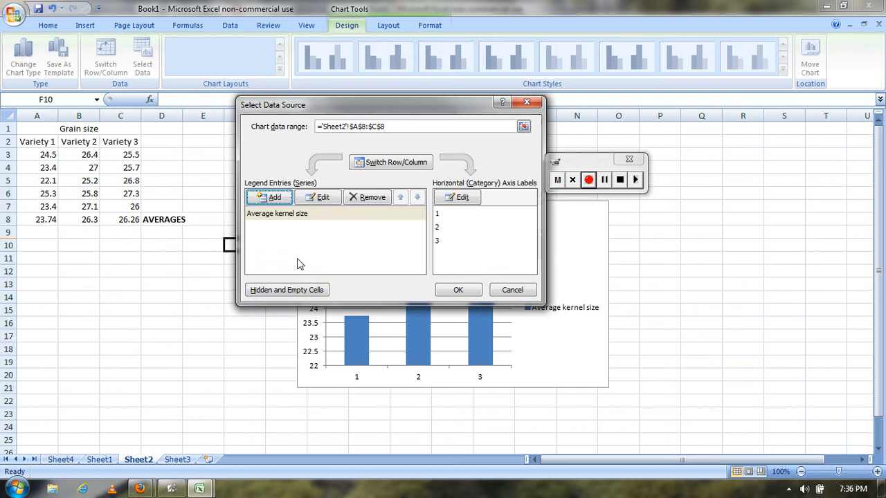
pyautogui.click(458, 289)
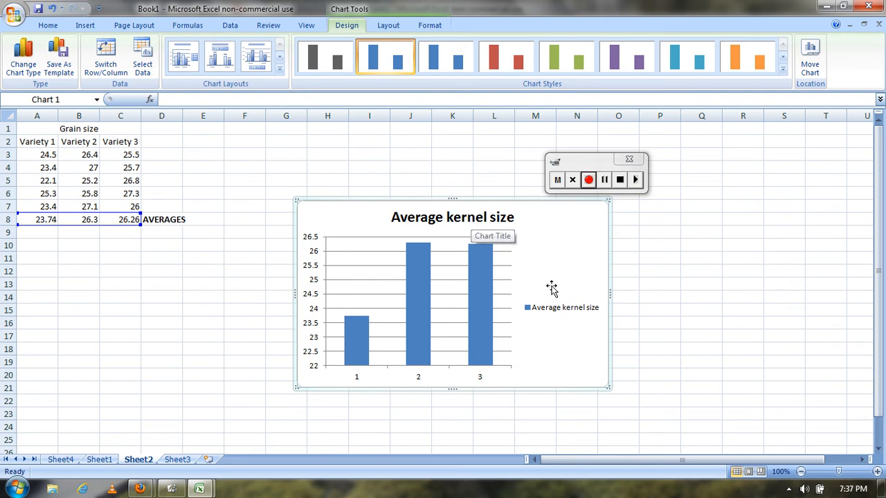
# Delete the legend from the Average kernel size chart
pyautogui.click(567, 311)
pyautogui.press('Delete')
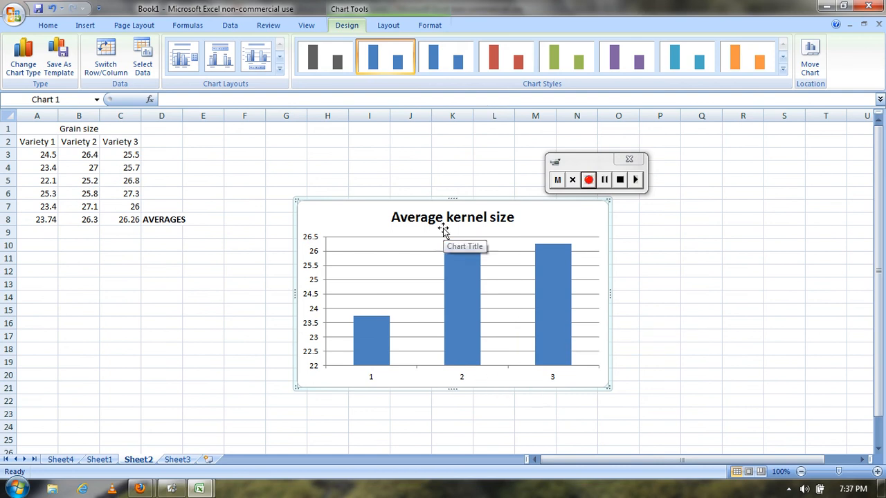
pyautogui.click(388, 24)
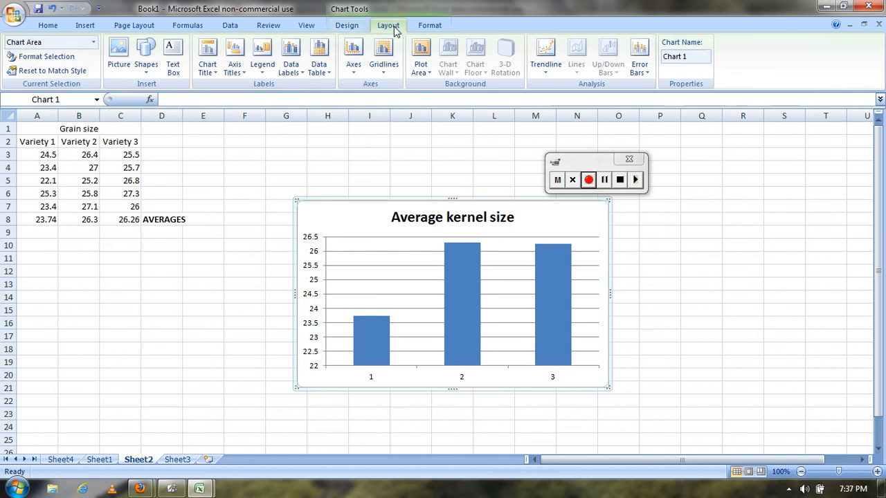
pyautogui.click(209, 58)
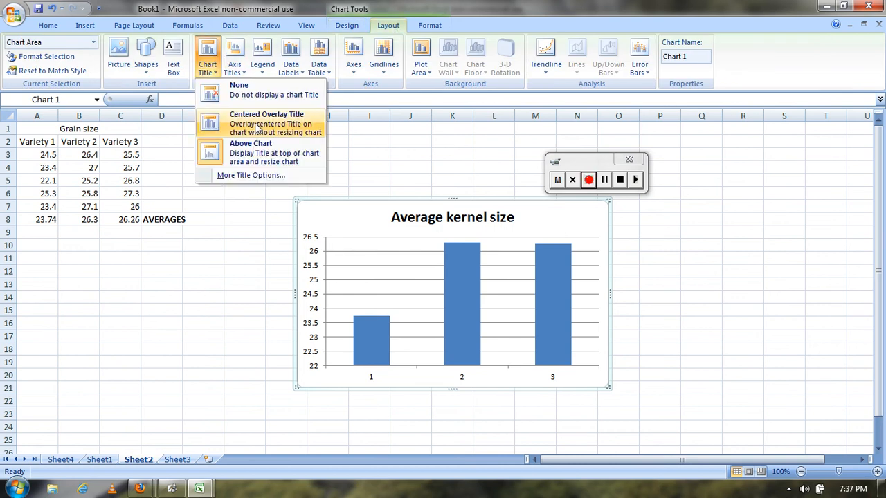
pyautogui.click(329, 222)
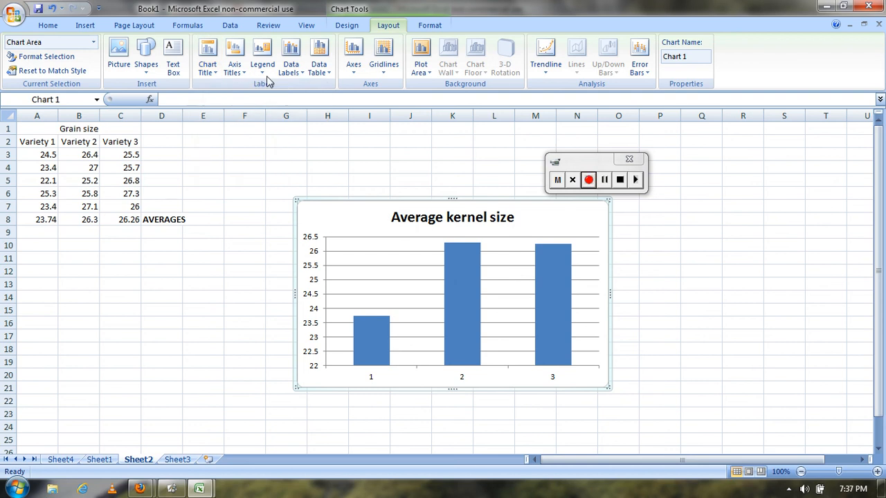
# Add a horizontal axis title below the Average kernel size chart's axis and set its text to "company"
pyautogui.click(235, 61)
pyautogui.moveTo(293, 92)
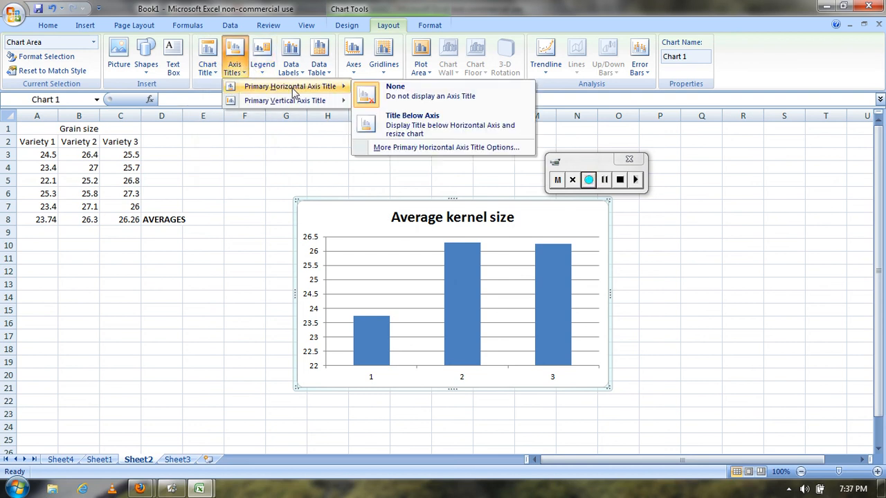
pyautogui.click(419, 125)
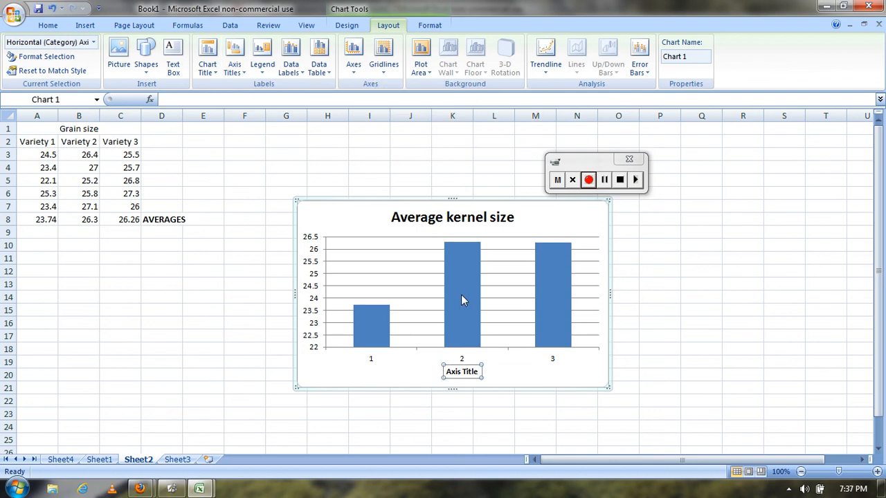
pyautogui.doubleClick(465, 373)
pyautogui.press('BackSpace')
pyautogui.press('BackSpace')
pyautogui.press('BackSpace')
pyautogui.press('BackSpace')
pyautogui.press('BackSpace')
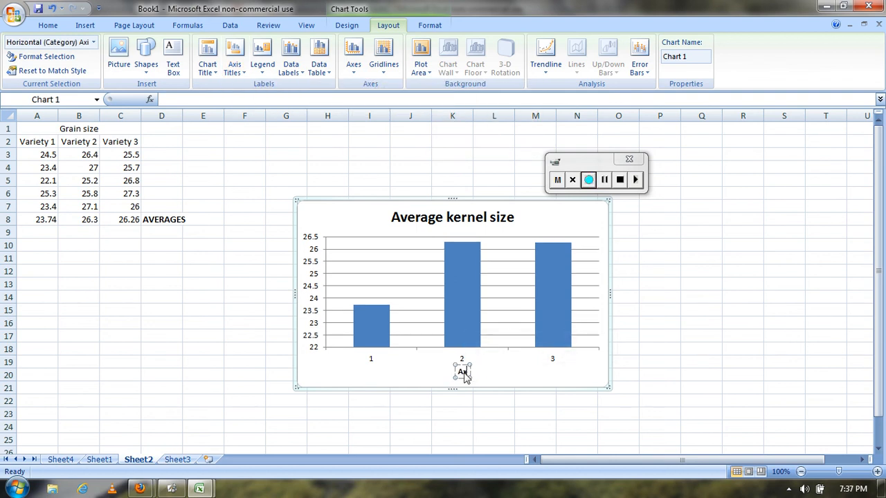
pyautogui.press('BackSpace')
pyautogui.write('company')
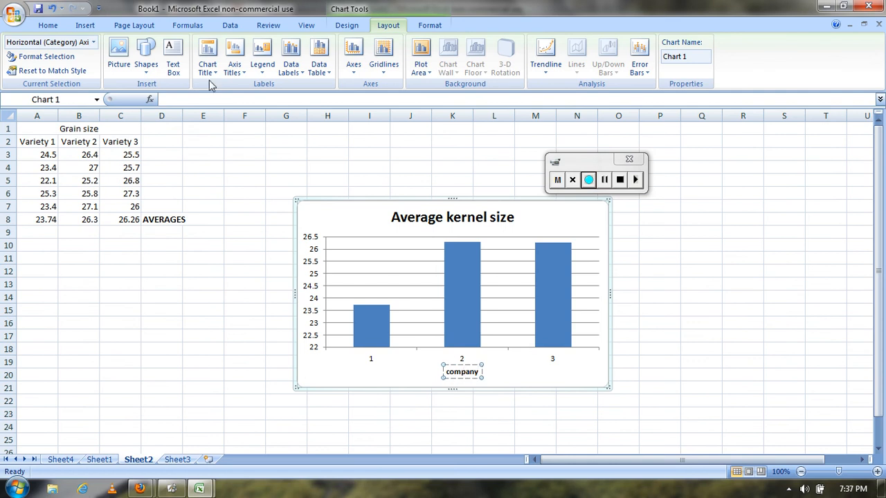
# Add a rotated vertical axis title reading "Average size" to the Average kernel size chart
pyautogui.click(234, 69)
pyautogui.moveTo(257, 101)
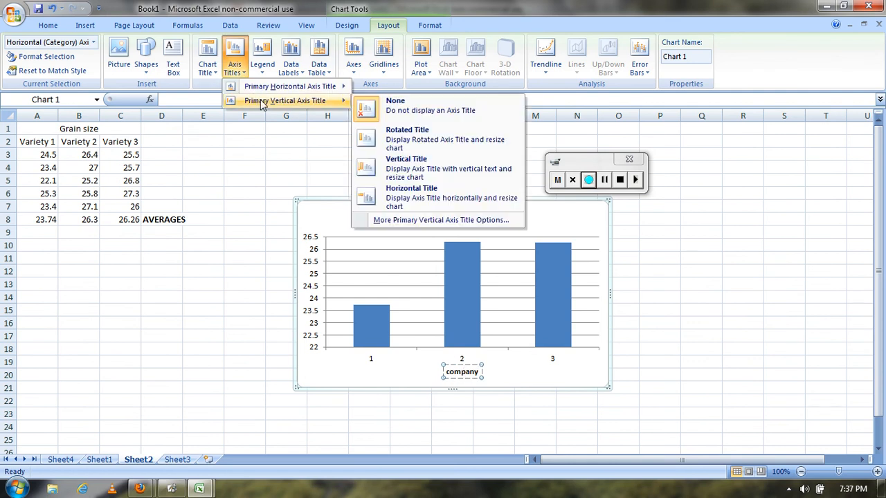
pyautogui.click(372, 136)
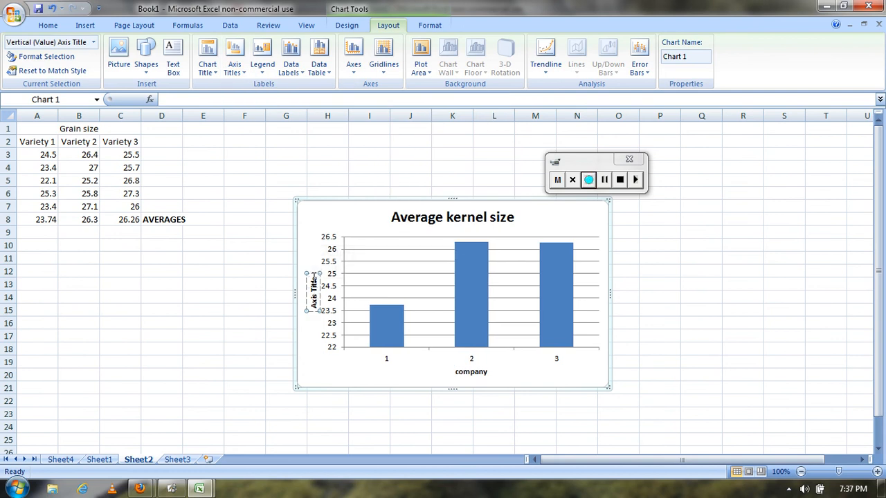
pyautogui.moveTo(314, 276); pyautogui.dragTo(313, 315)
pyautogui.write('A')
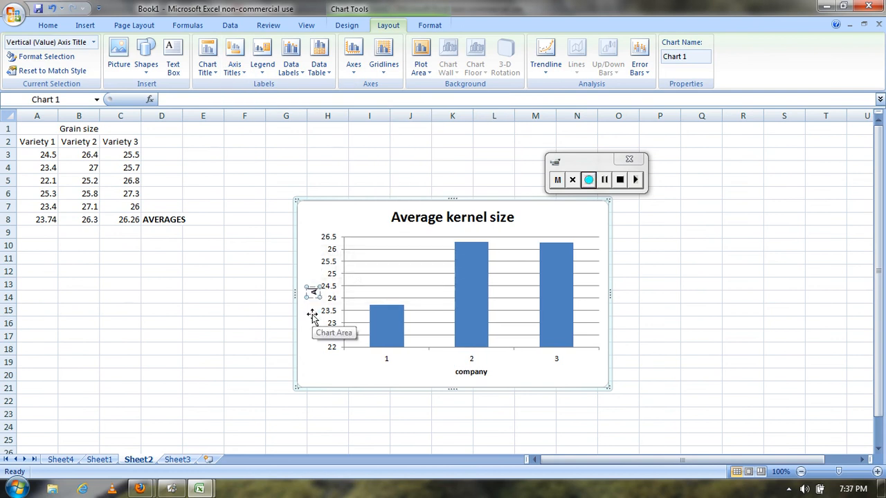
pyautogui.write('verage size')
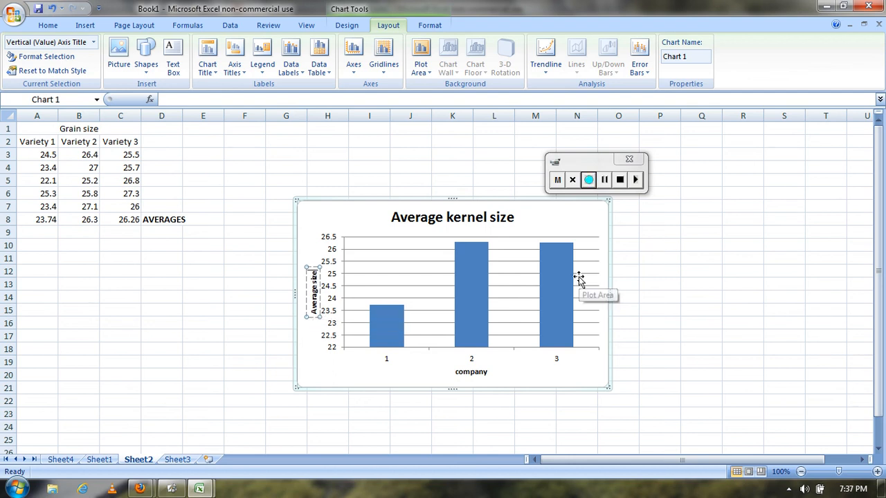
pyautogui.click(547, 382)
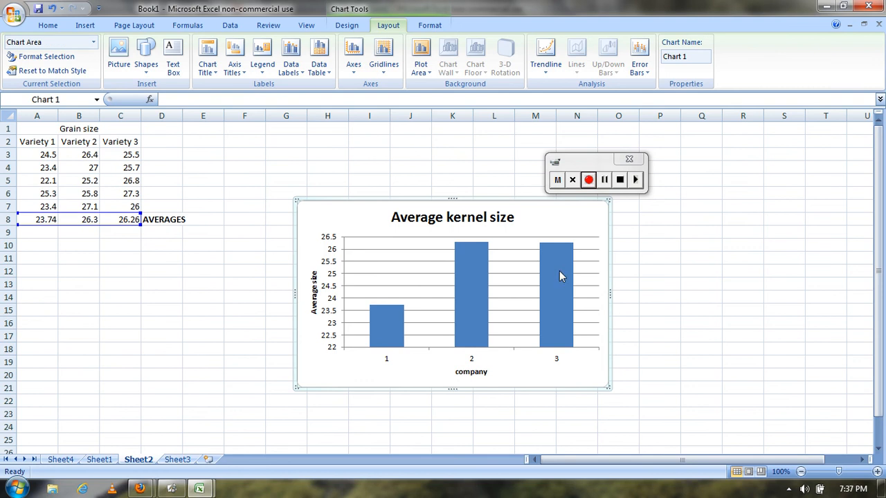
pyautogui.click(605, 180)
pyautogui.click(772, 376)
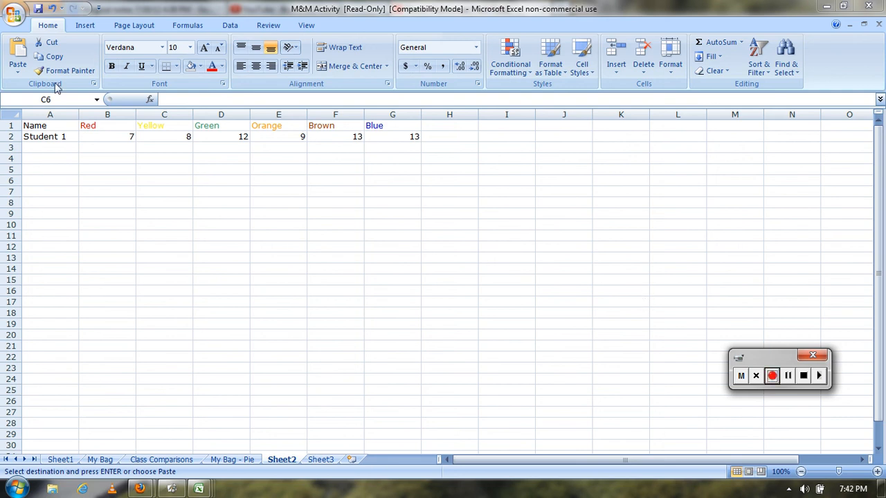
# Insert a 2-D clustered column chart of Student 1's M&M color counts on Sheet2
pyautogui.doubleClick(52, 137)
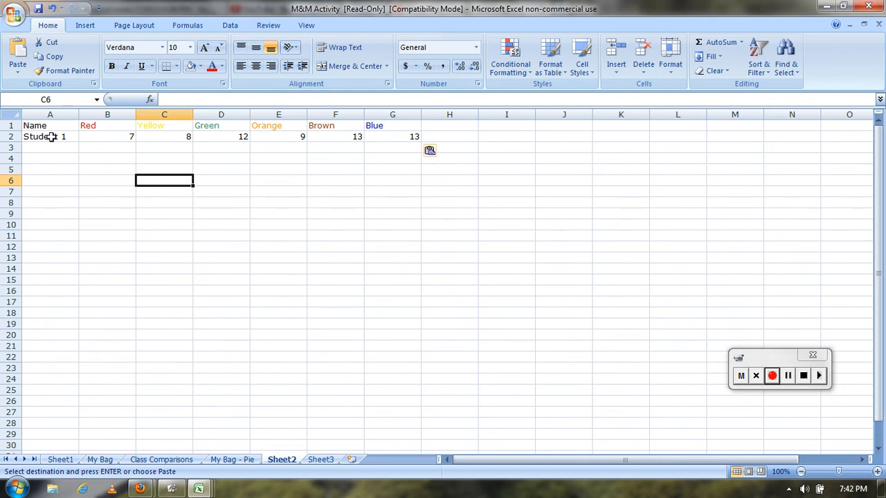
pyautogui.click(67, 137)
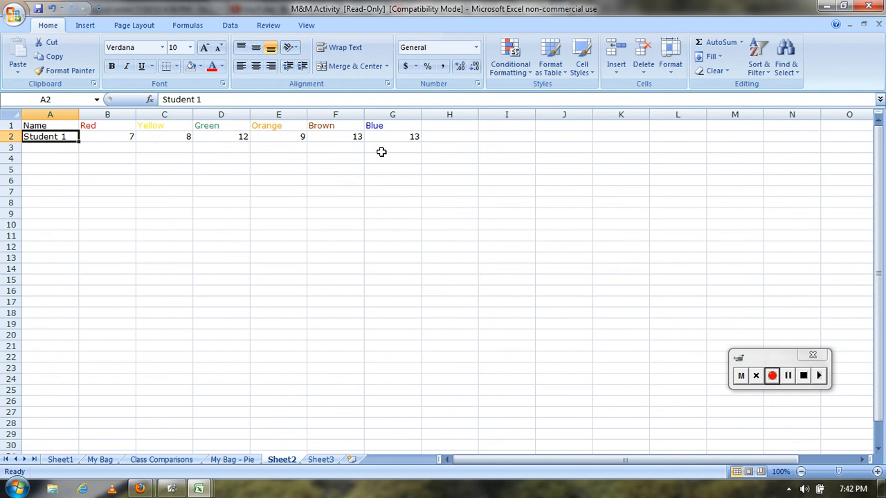
pyautogui.click(283, 179)
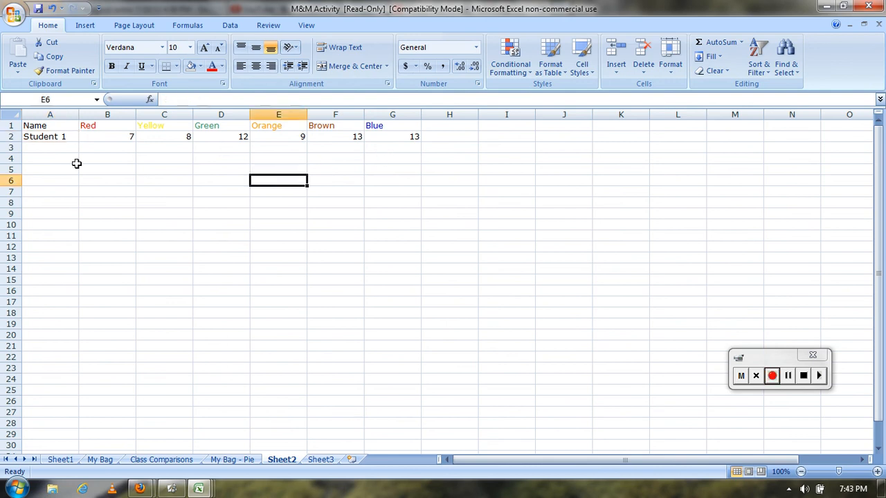
pyautogui.click(53, 149)
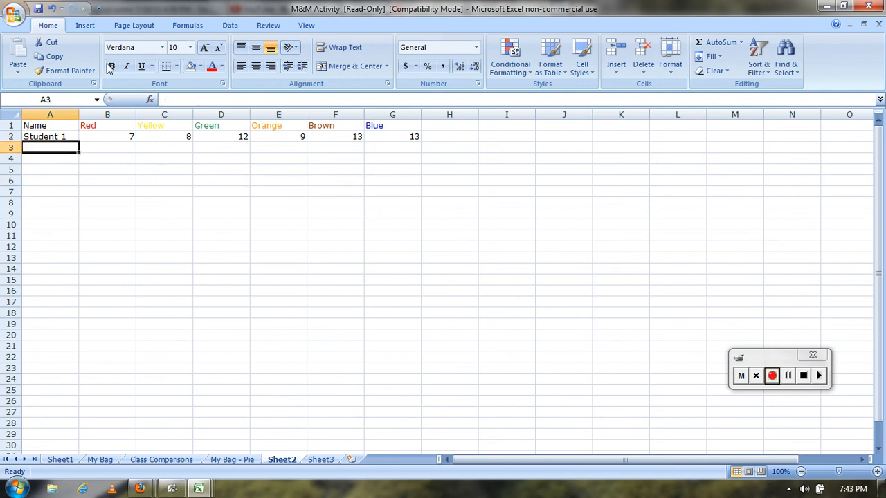
pyautogui.click(84, 26)
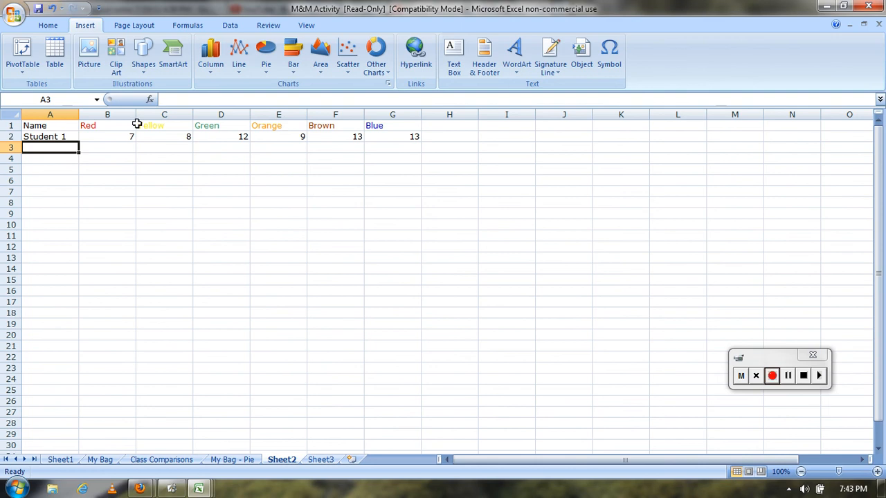
pyautogui.click(211, 66)
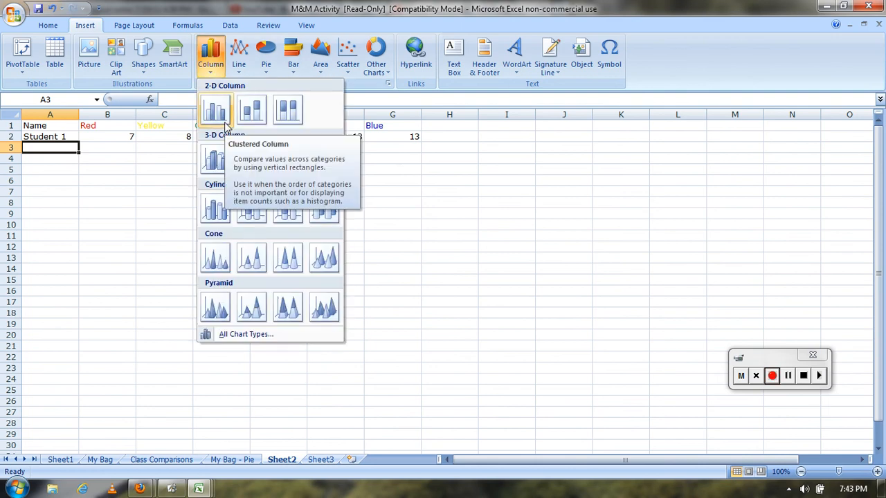
pyautogui.click(215, 110)
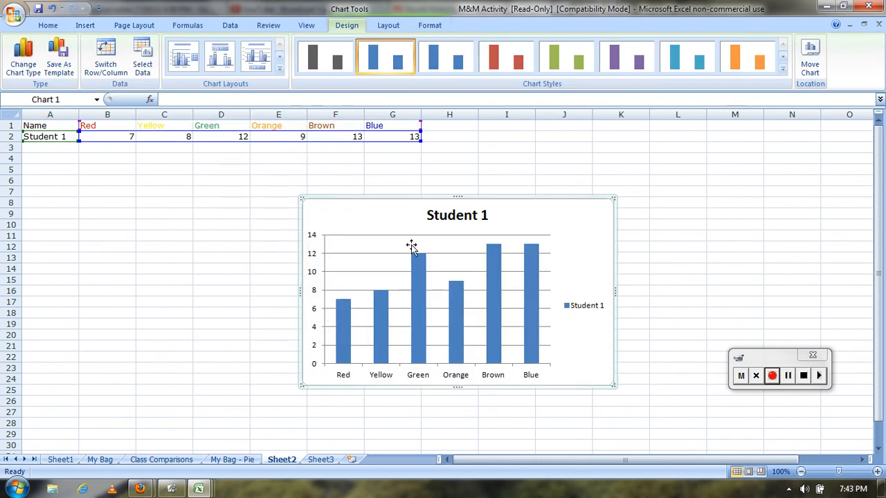
# Fill only the Red column of the Student 1 chart with standard red
pyautogui.click(383, 339)
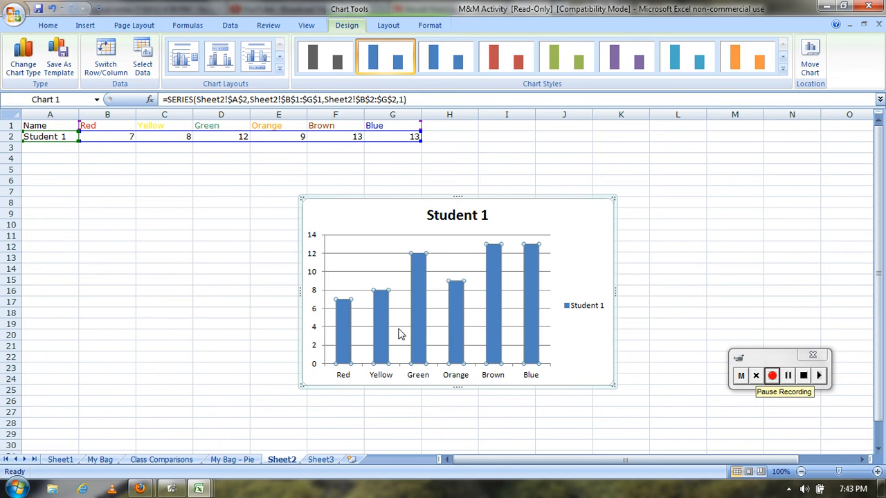
pyautogui.moveTo(455, 326)
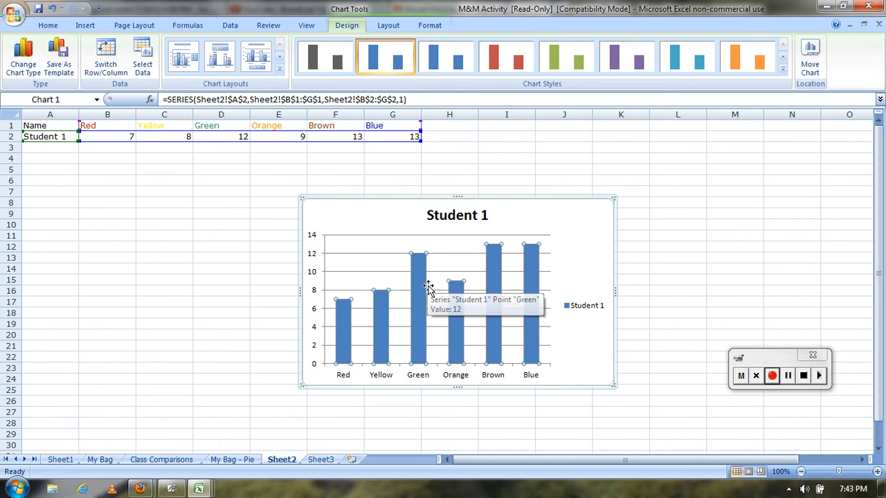
pyautogui.click(787, 376)
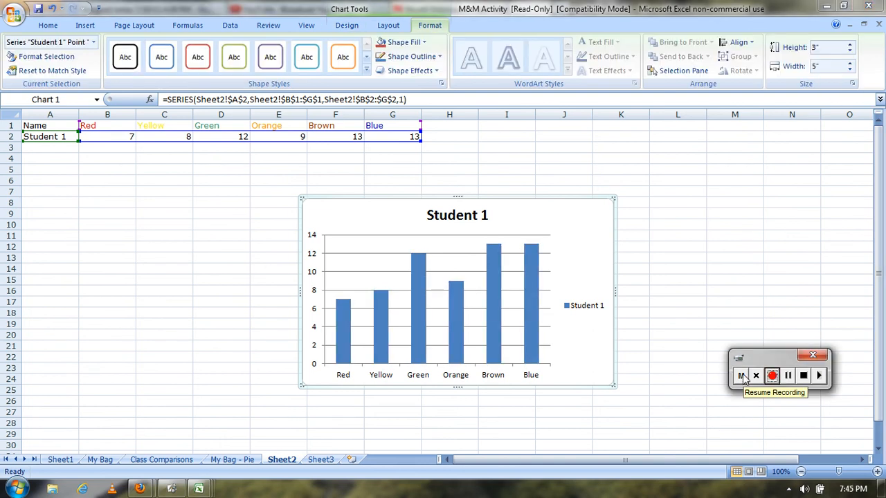
pyautogui.click(340, 309)
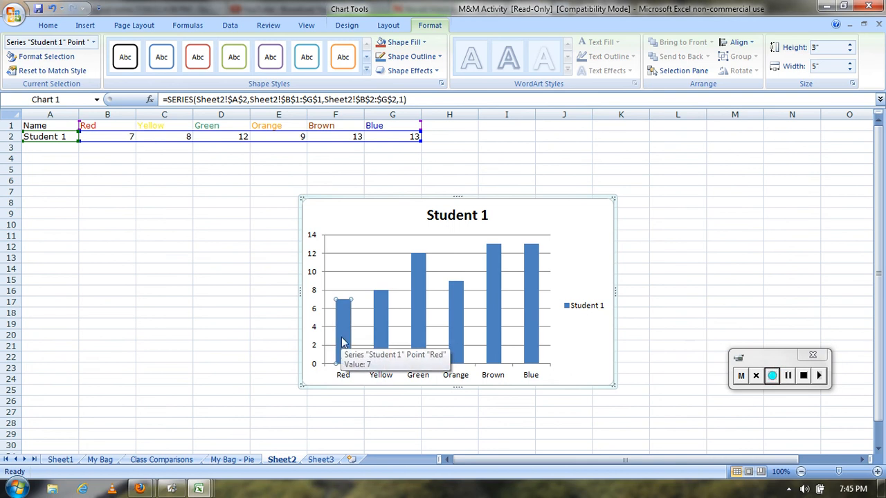
pyautogui.click(418, 43)
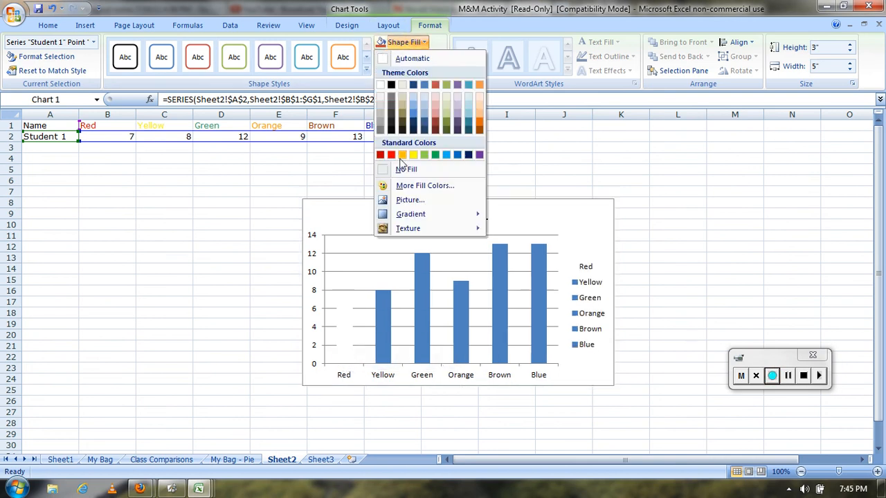
pyautogui.click(392, 155)
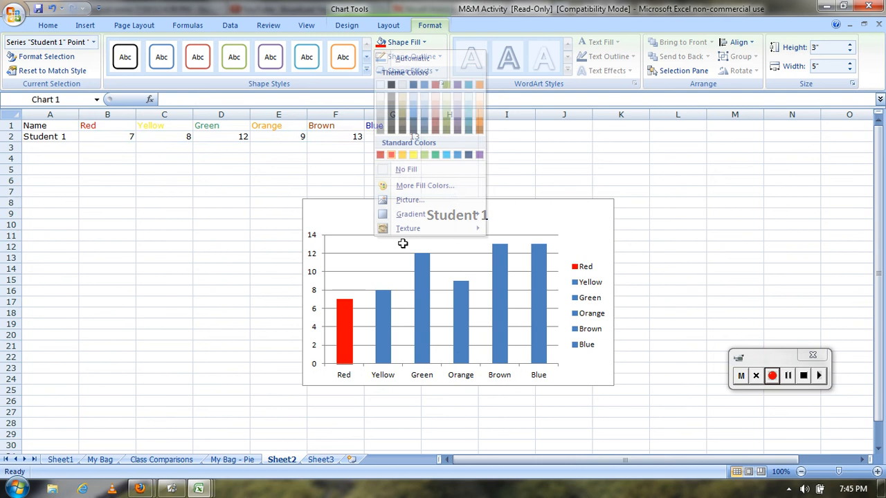
# Fill the Yellow column of the Student 1 chart with standard yellow
pyautogui.click(384, 322)
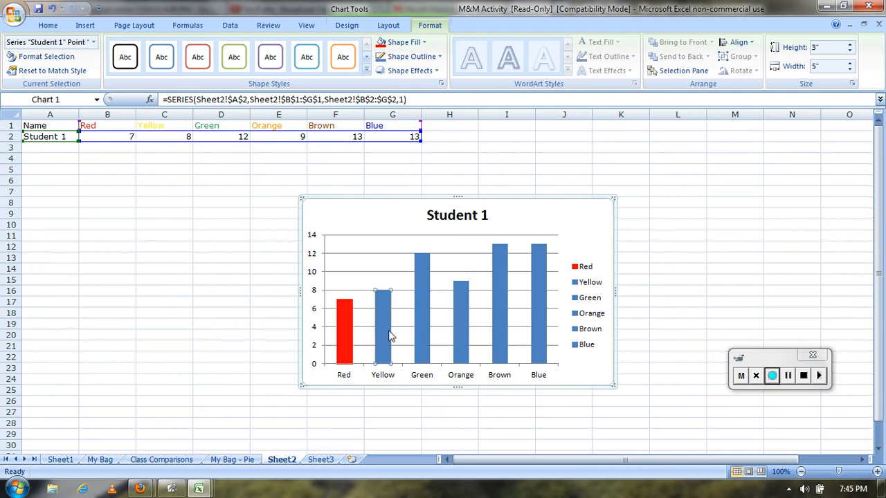
pyautogui.click(423, 43)
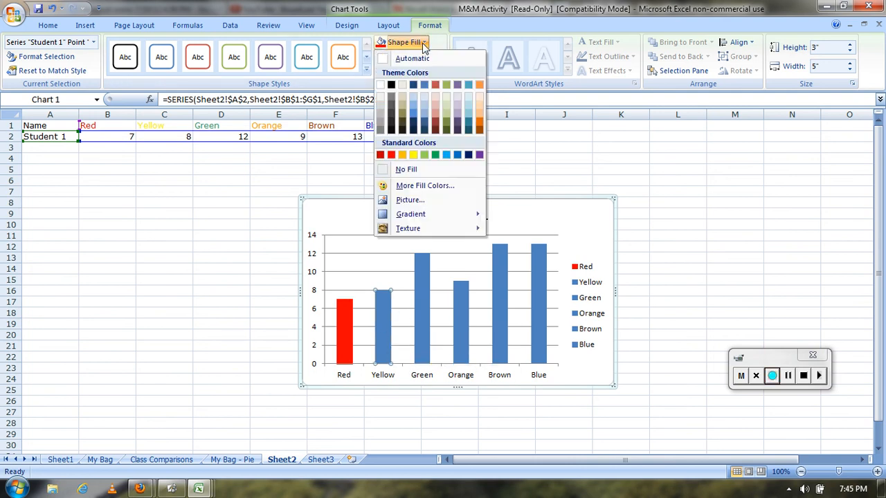
pyautogui.click(413, 155)
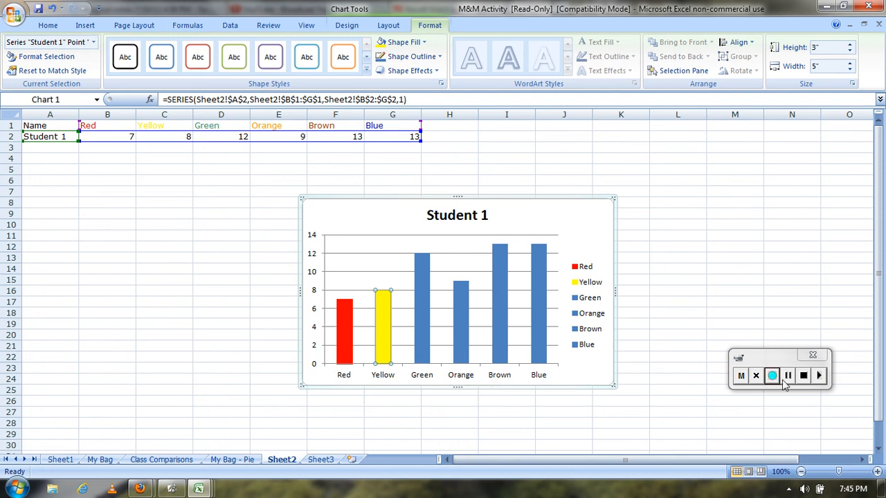
pyautogui.click(787, 375)
pyautogui.click(771, 375)
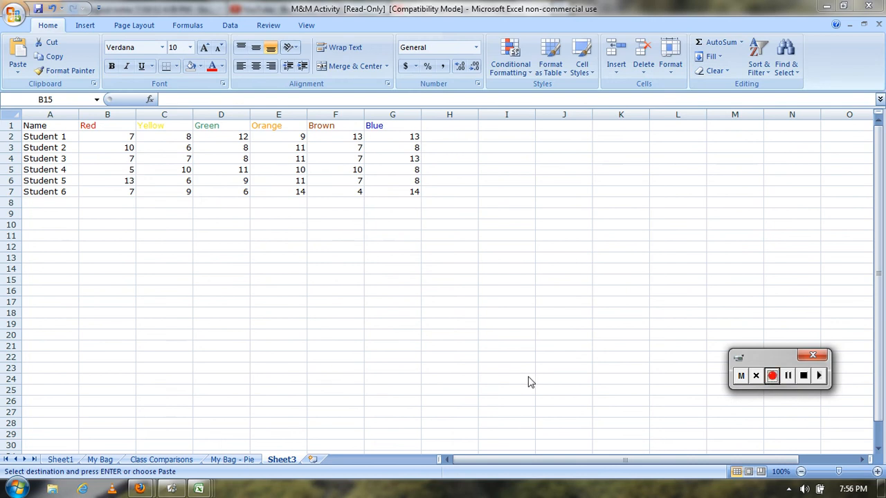
# Insert a 2-D clustered column chart from the six students' counts in A1:G7 and move it below the table
pyautogui.click(59, 138)
pyautogui.click(61, 135)
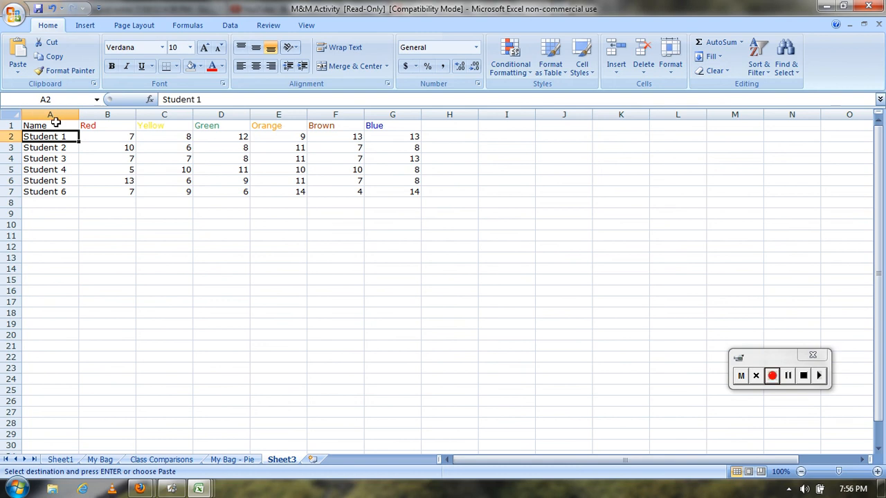
pyautogui.moveTo(56, 122); pyautogui.dragTo(395, 188)
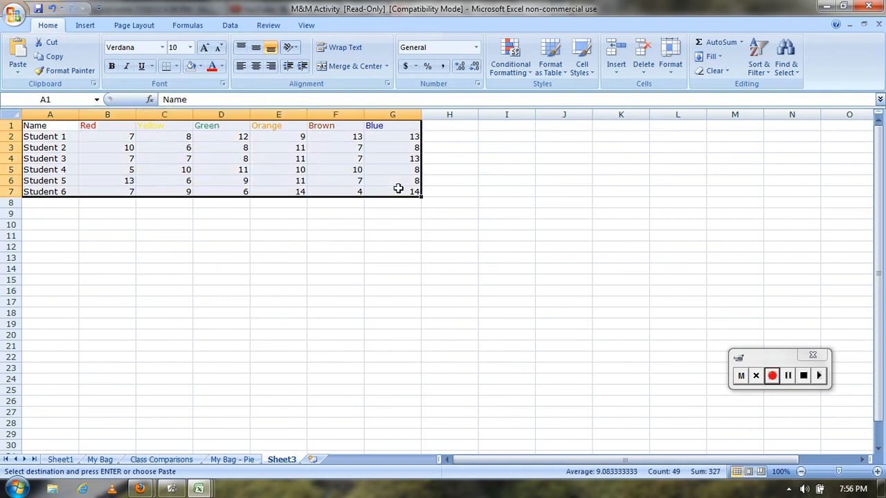
pyautogui.click(81, 28)
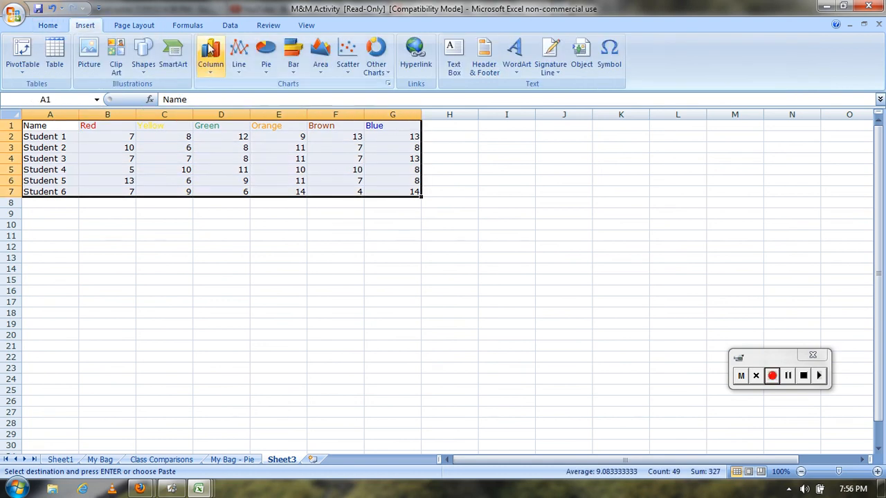
pyautogui.click(210, 52)
pyautogui.click(215, 108)
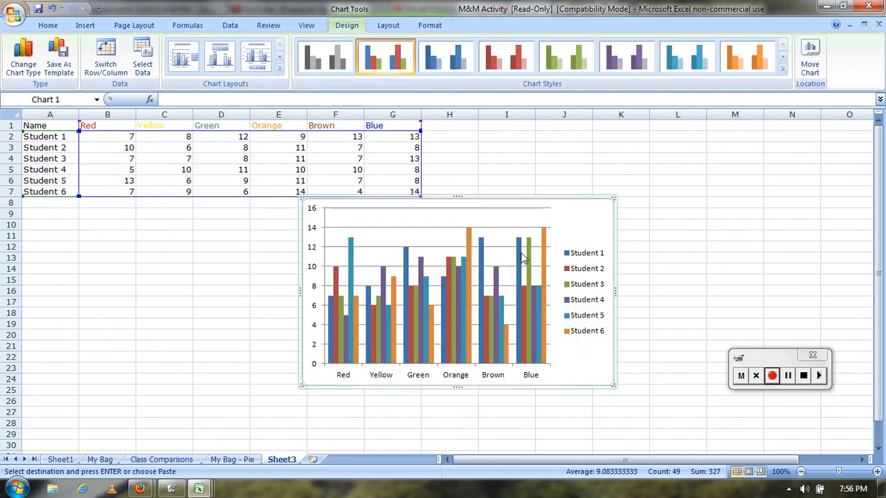
pyautogui.moveTo(579, 361); pyautogui.dragTo(517, 393)
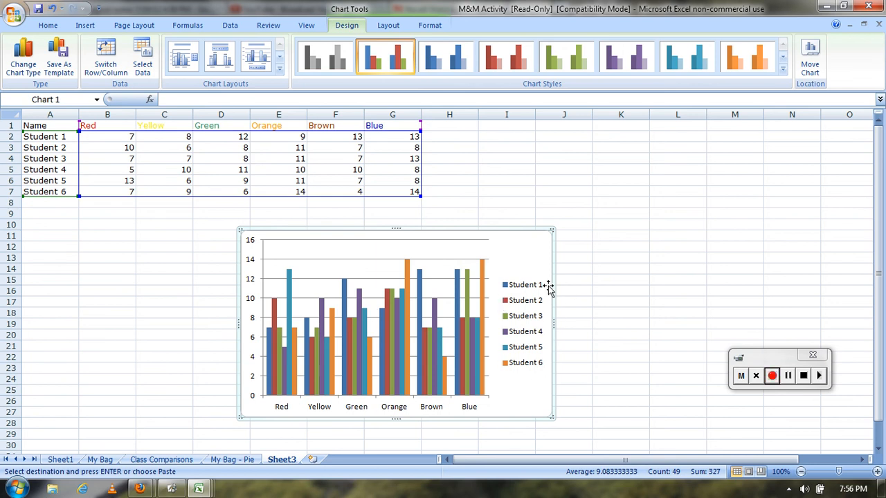
# Open the Class Comparisons chart sheet and examine its columns, axis titles and student legend
pyautogui.click(187, 462)
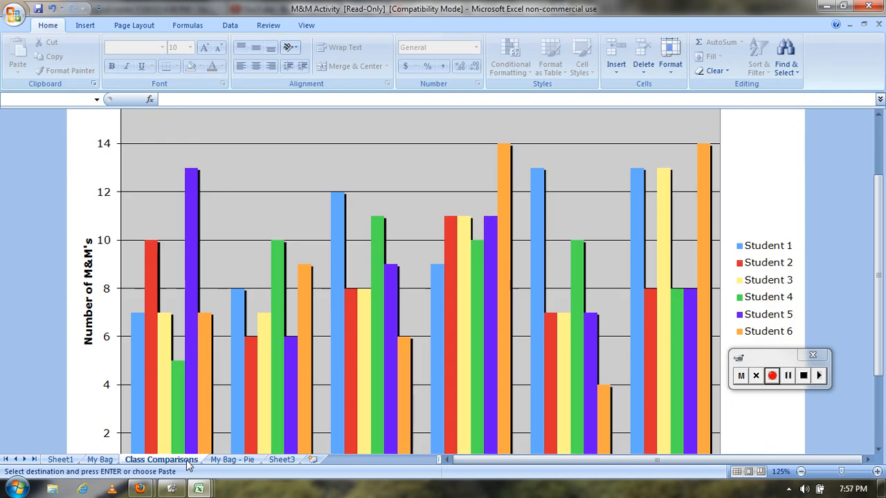
pyautogui.scroll(-3, 761, 232)
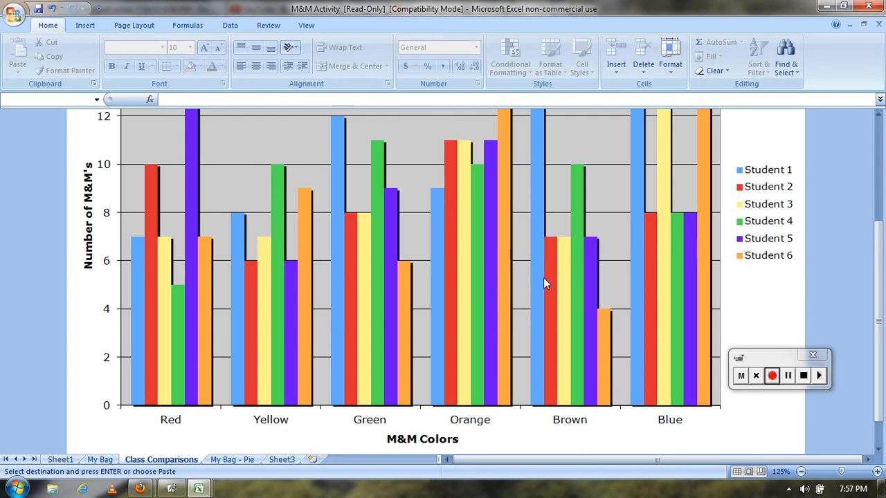
pyautogui.scroll(1, 104, 313)
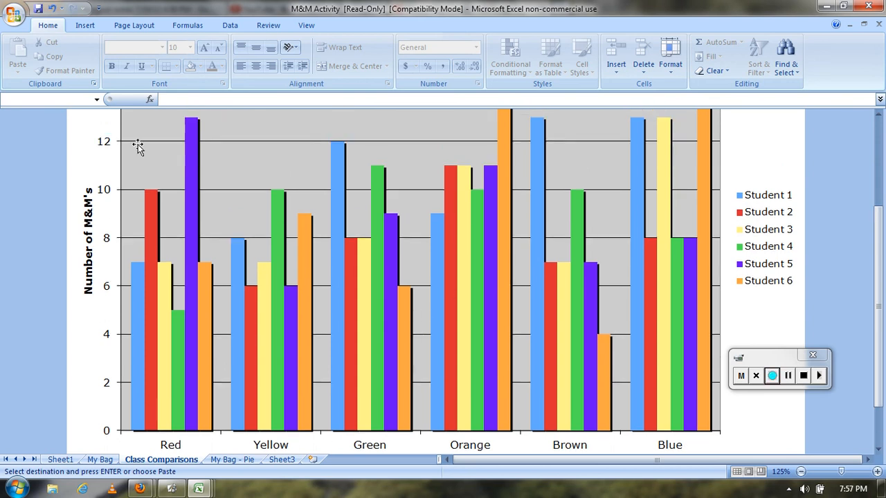
# Return to Sheet3, reselect the table A1:G7 and review the column chart types available for it
pyautogui.click(280, 459)
pyautogui.moveTo(41, 125); pyautogui.dragTo(403, 192)
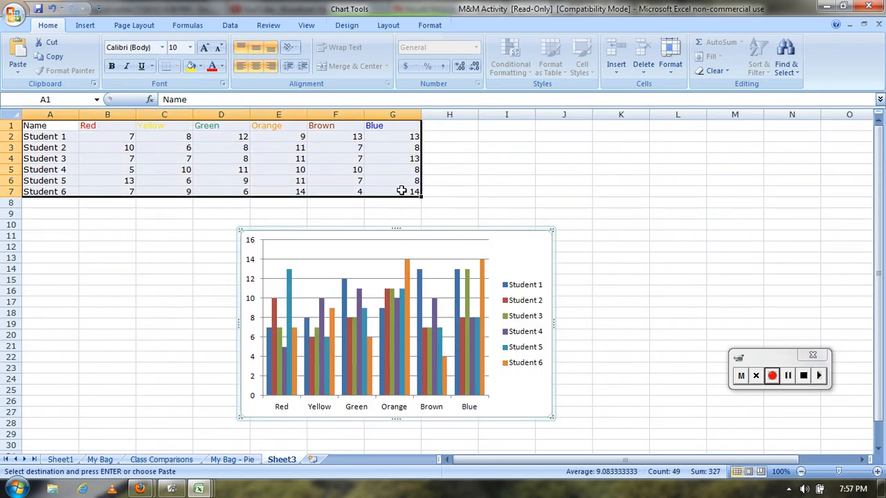
pyautogui.click(86, 25)
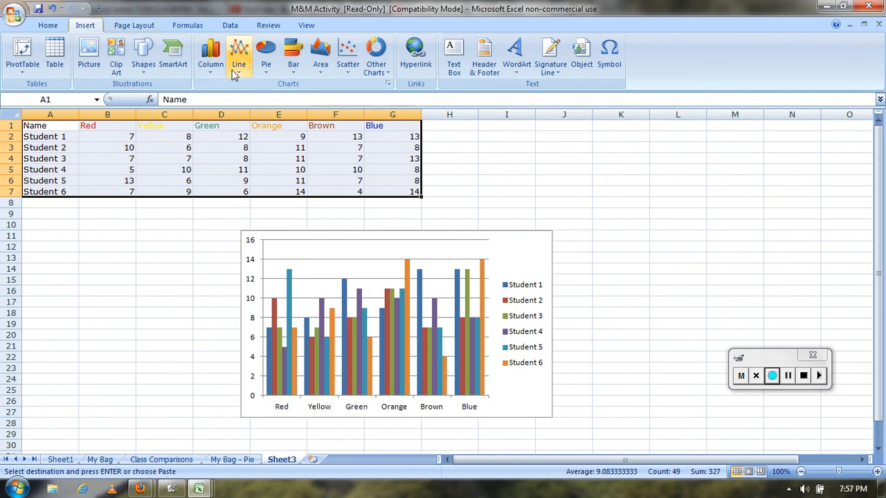
pyautogui.click(211, 54)
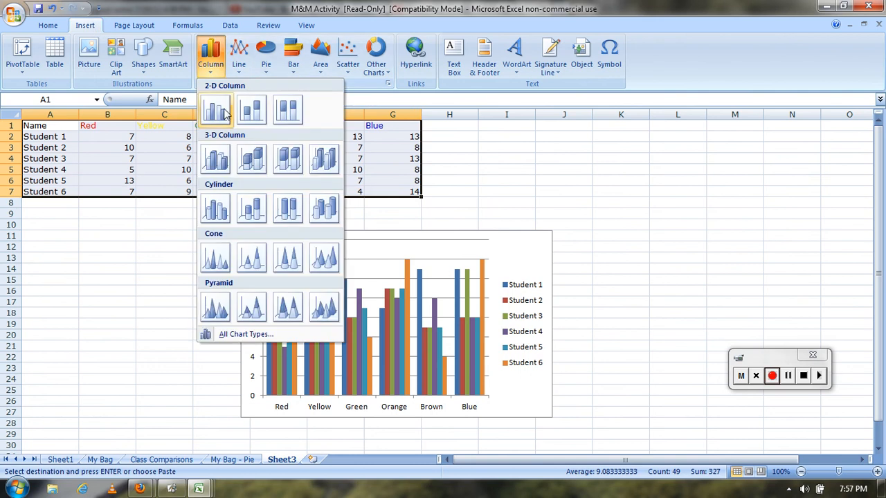
pyautogui.click(533, 242)
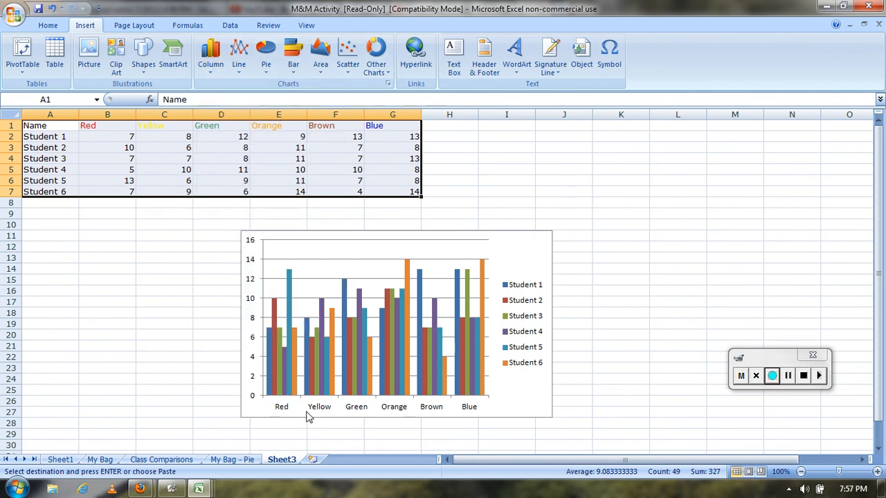
# Add a centered overlay title reading "Class comparison" to the six-student column chart
pyautogui.click(510, 260)
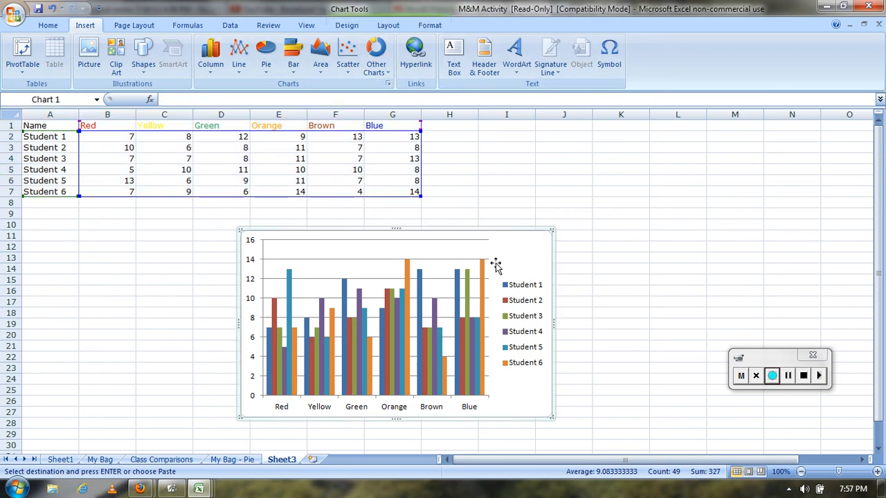
pyautogui.click(388, 26)
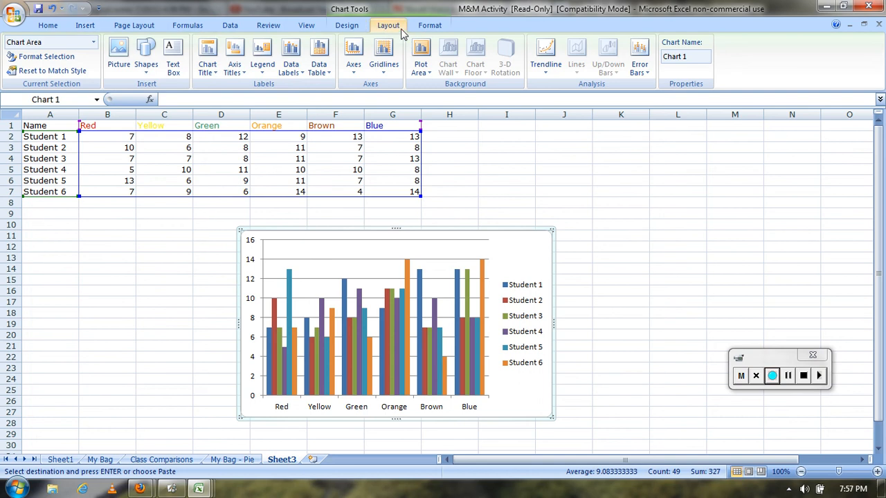
pyautogui.click(208, 59)
pyautogui.click(254, 121)
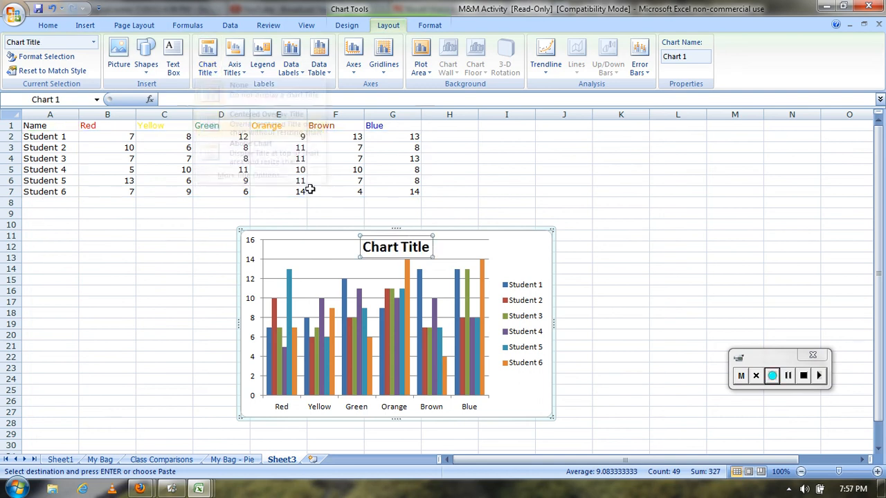
pyautogui.tripleClick(387, 246)
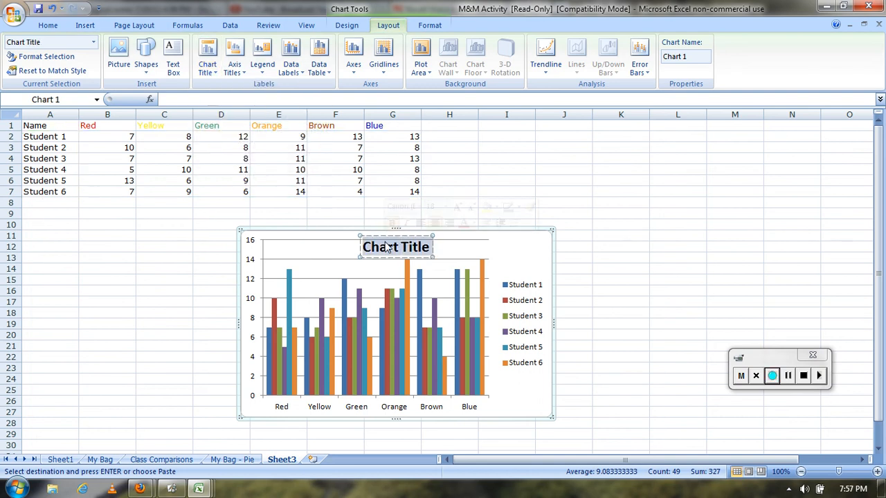
pyautogui.write('Class c')
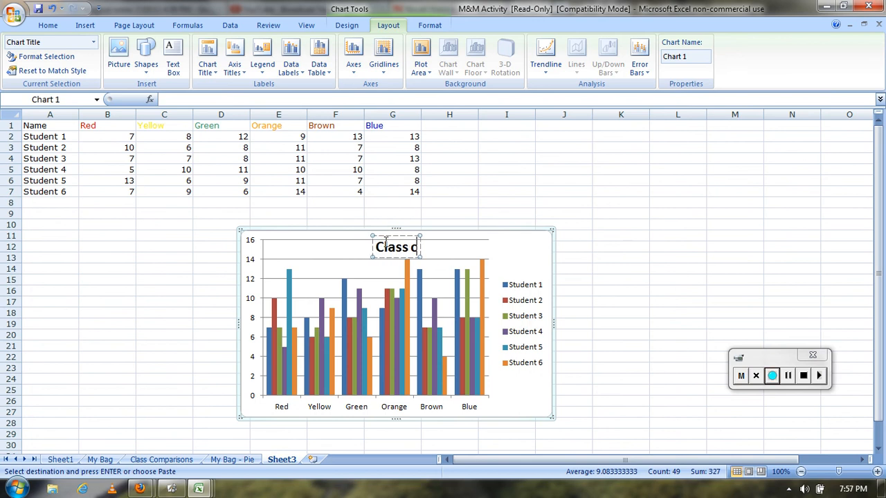
pyautogui.write('omparison')
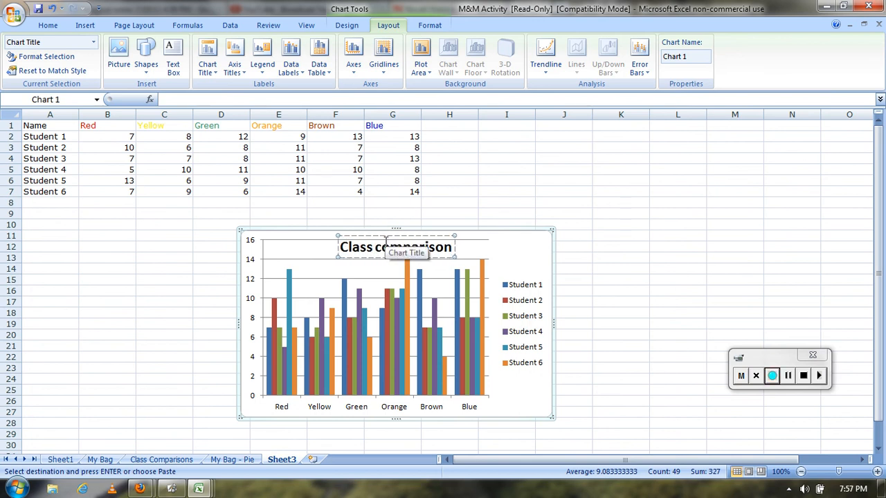
# Add a rotated vertical axis title reading "# of M&Ms" to the class comparison chart
pyautogui.click(234, 66)
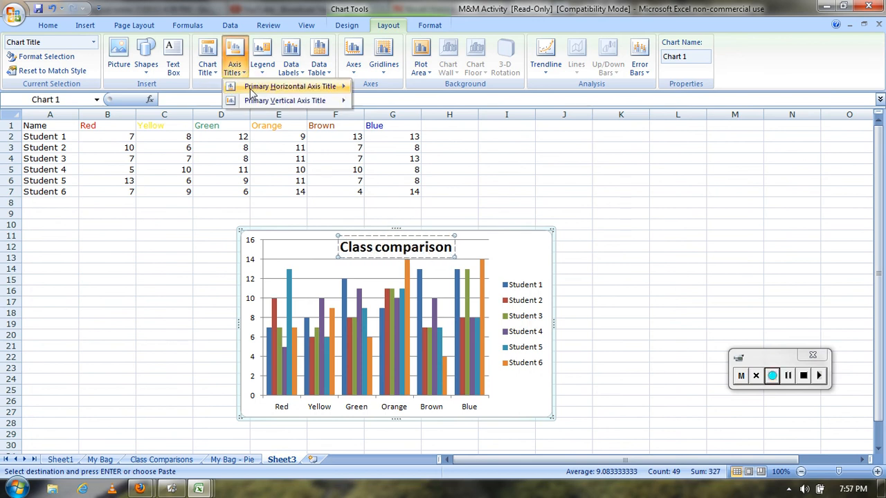
pyautogui.moveTo(290, 100)
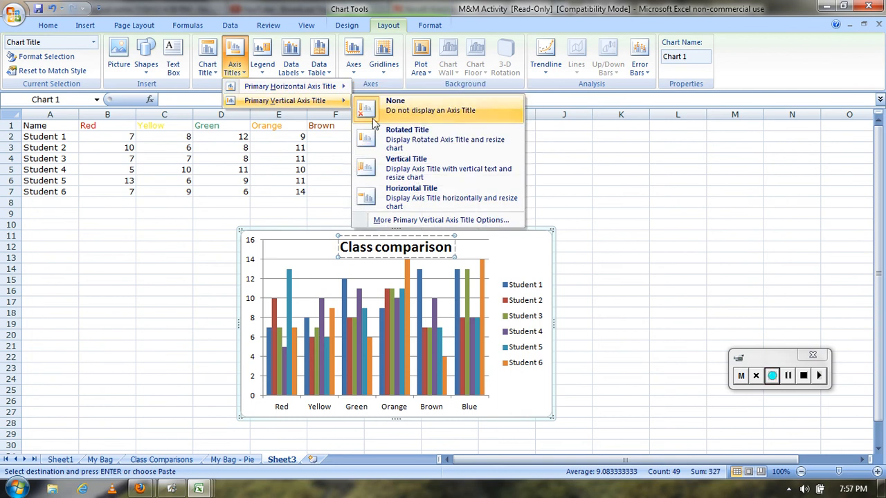
pyautogui.click(377, 137)
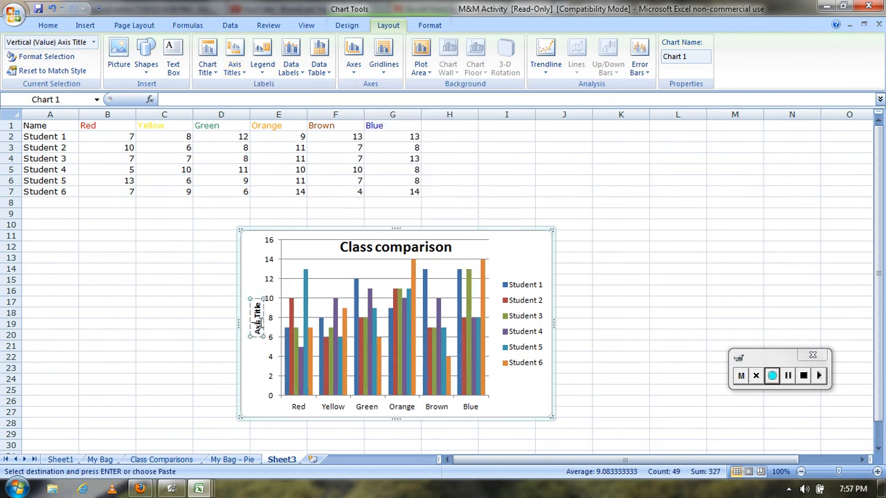
pyautogui.tripleClick(259, 326)
pyautogui.write('# of M&Ms')
pyautogui.click(251, 357)
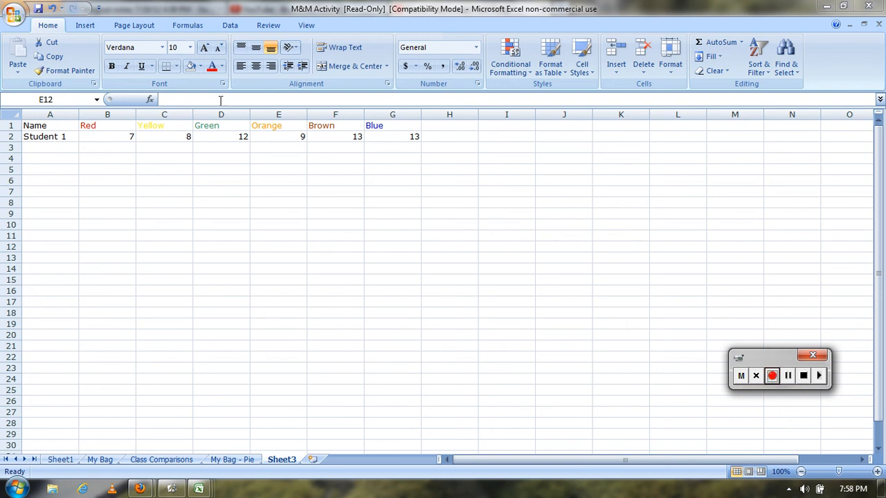
# Insert a blank 2-D pie chart without preselected data and move it below the Student 1 row
pyautogui.click(86, 27)
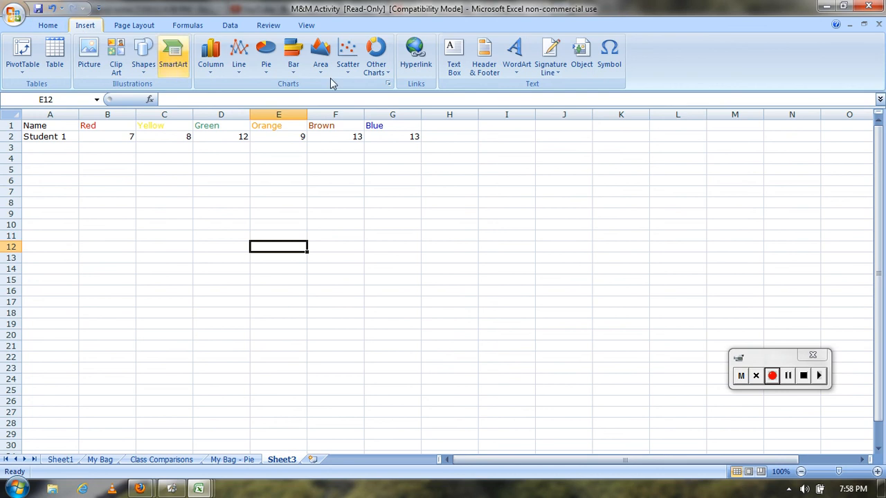
pyautogui.click(266, 66)
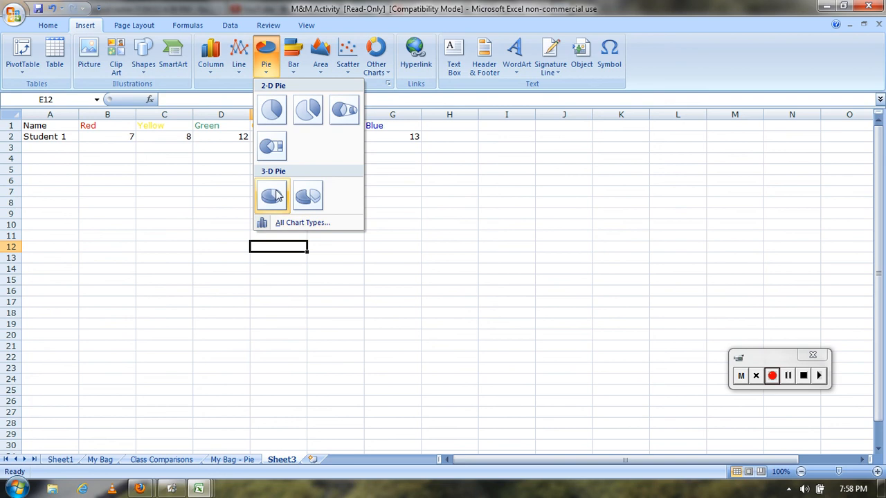
pyautogui.click(271, 109)
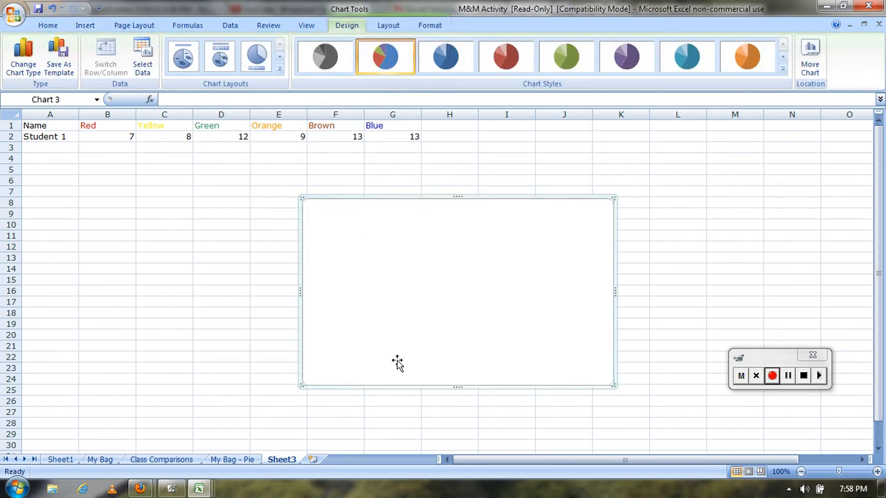
pyautogui.moveTo(396, 284); pyautogui.dragTo(255, 253)
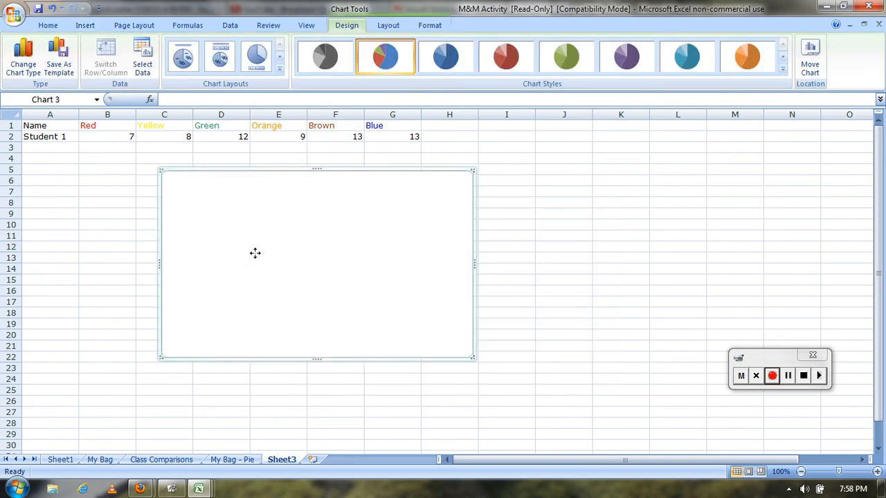
# Add a data series named "colors" with values from B2:G2 to the blank pie chart and reposition the chart
pyautogui.rightClick(255, 253)
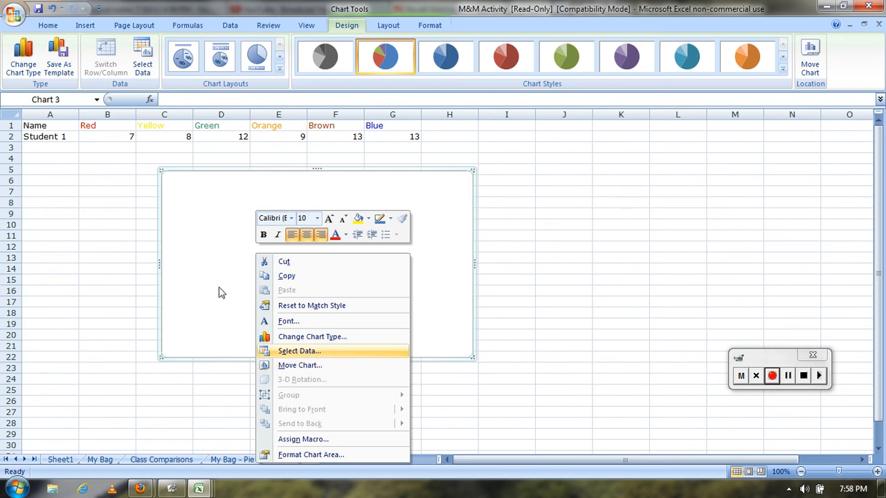
pyautogui.rightClick(212, 258)
pyautogui.rightClick(213, 260)
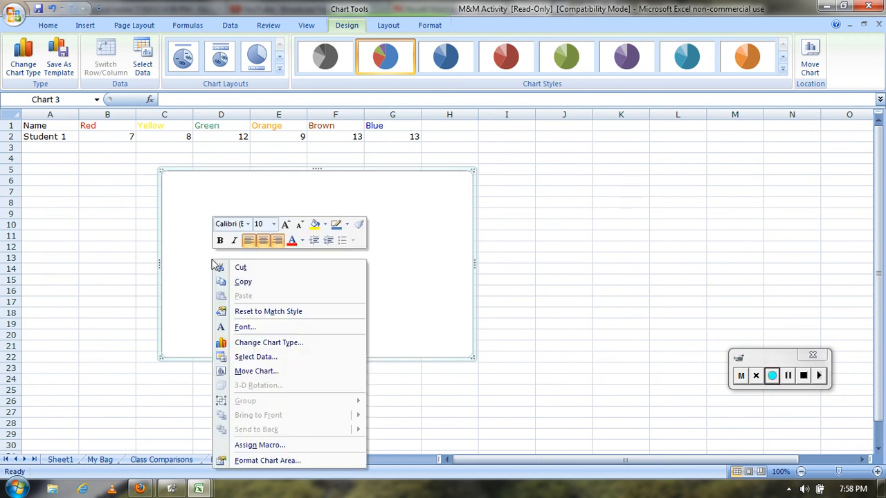
pyautogui.click(291, 357)
pyautogui.click(274, 201)
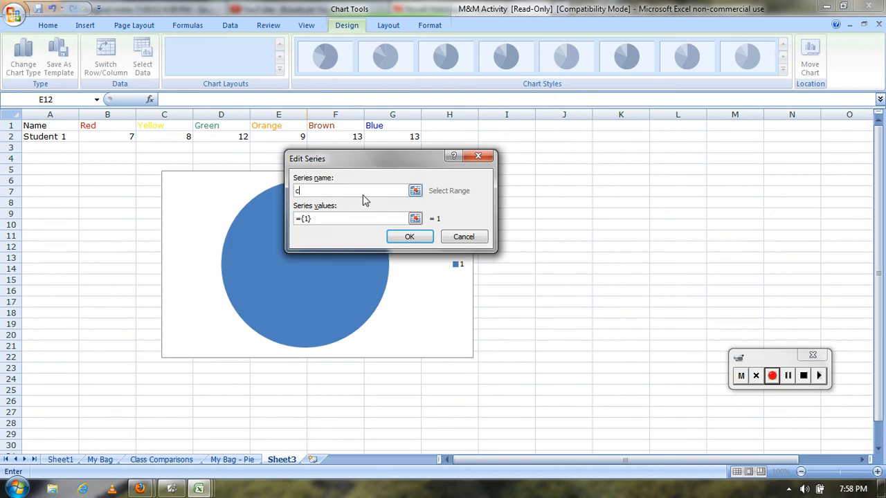
pyautogui.write('colors')
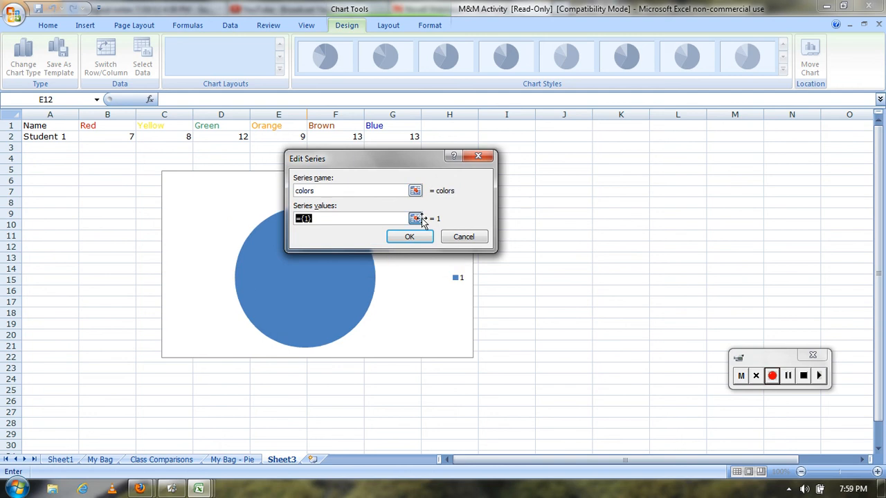
pyautogui.click(415, 218)
pyautogui.moveTo(131, 137); pyautogui.dragTo(239, 137)
pyautogui.moveTo(317, 158); pyautogui.dragTo(415, 138)
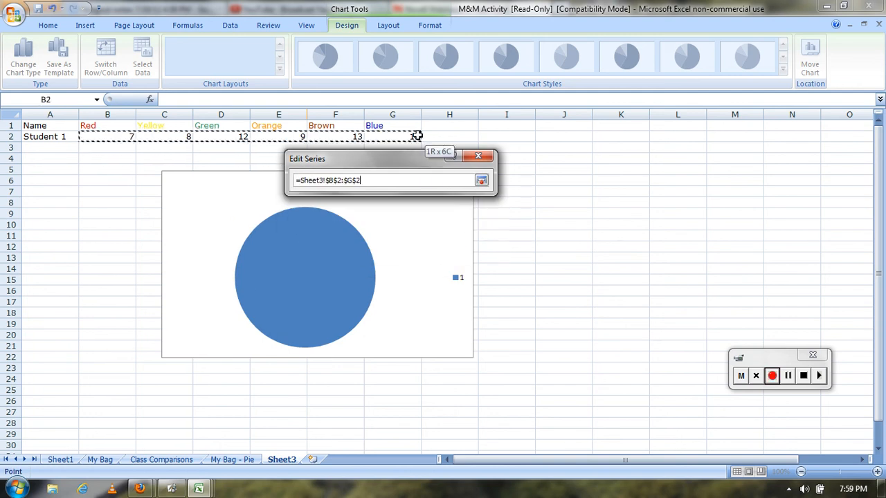
pyautogui.click(481, 180)
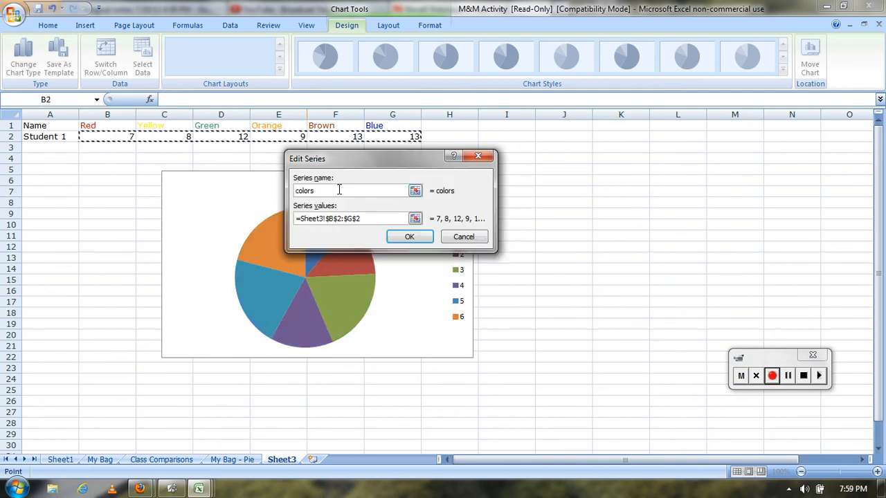
pyautogui.click(406, 236)
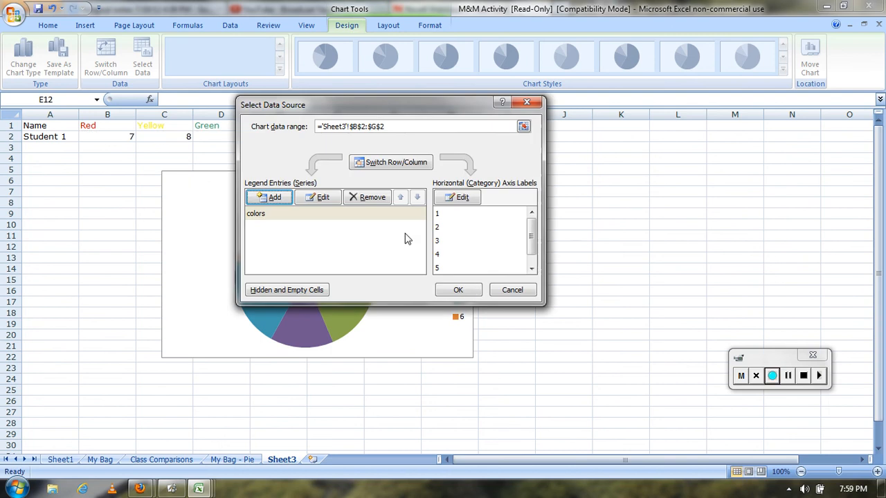
pyautogui.click(458, 290)
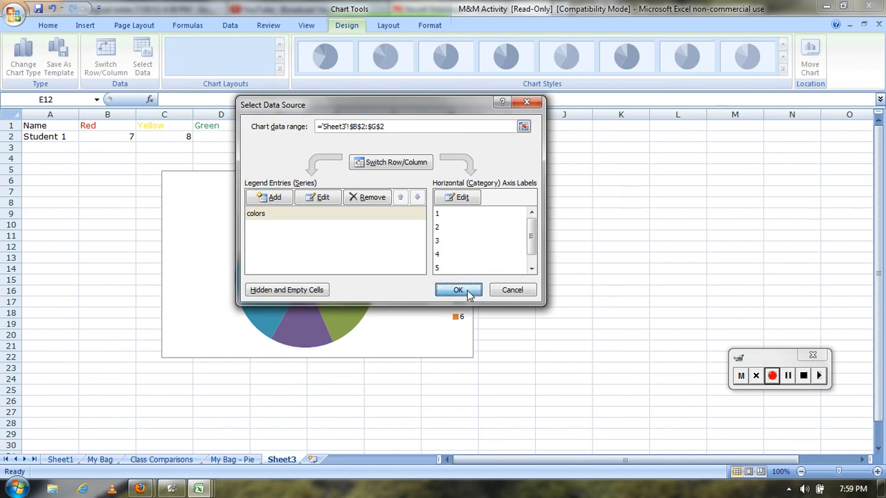
pyautogui.moveTo(426, 328); pyautogui.dragTo(550, 338)
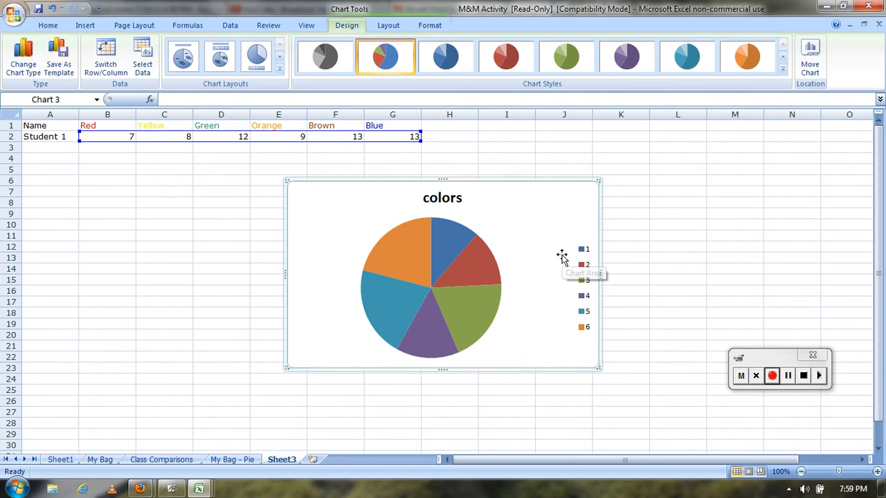
pyautogui.click(787, 375)
pyautogui.click(773, 375)
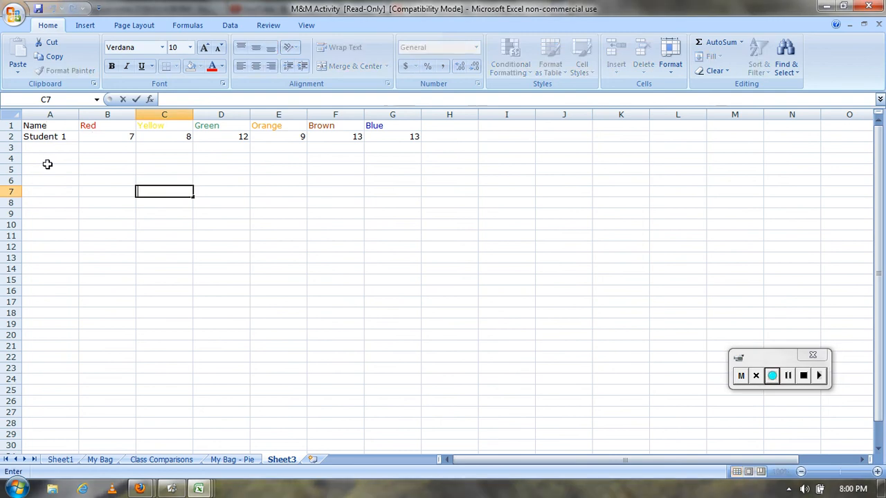
# Insert a 2-D pie chart from Student 1's color counts in A1:G2 and move it below the table
pyautogui.moveTo(34, 125); pyautogui.dragTo(412, 137)
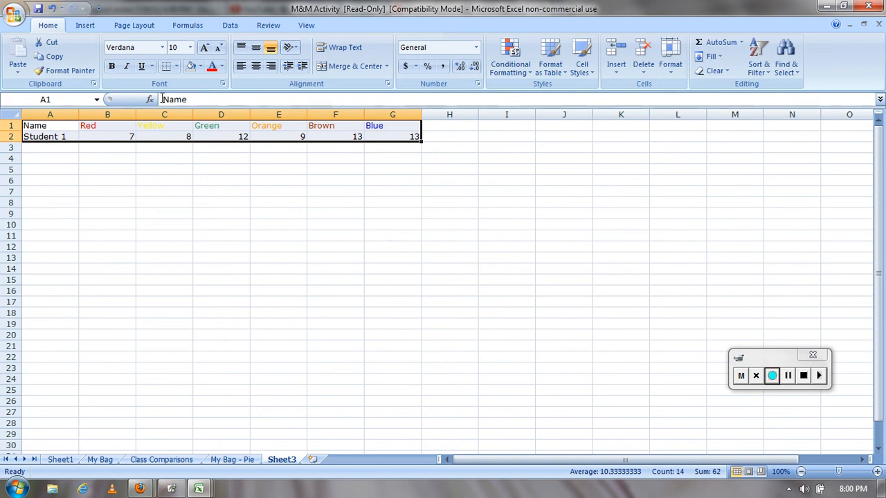
pyautogui.click(76, 26)
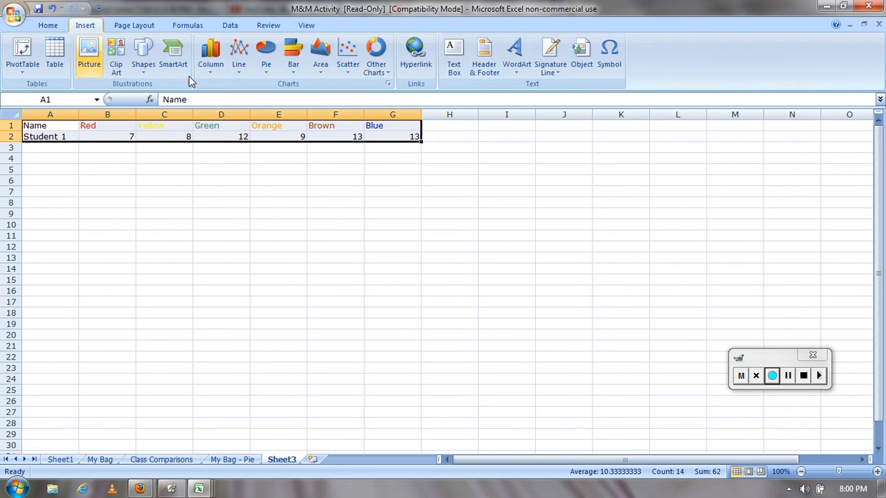
pyautogui.click(293, 55)
pyautogui.click(266, 56)
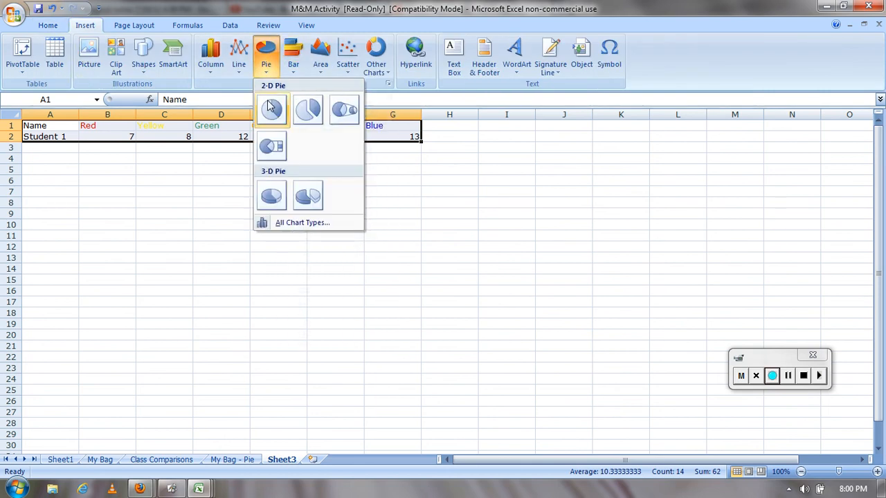
pyautogui.click(271, 108)
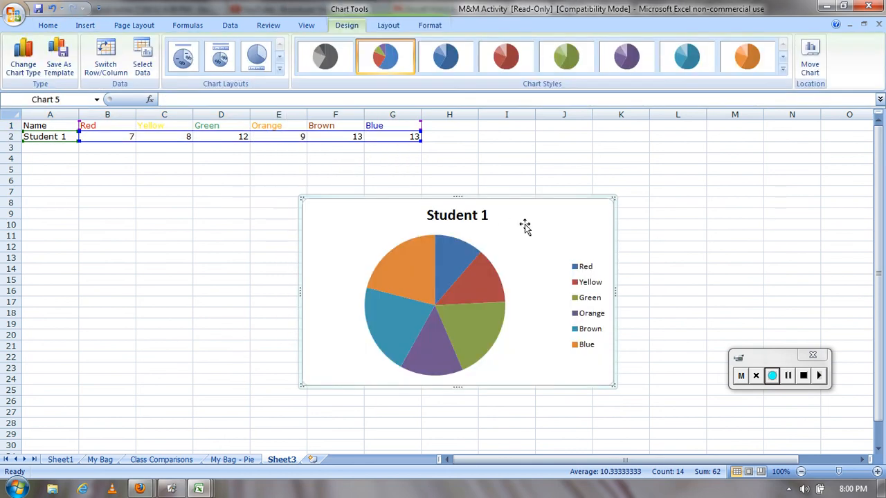
pyautogui.moveTo(524, 226); pyautogui.dragTo(284, 199)
# Select only the Red slice of the Student 1 pie chart
pyautogui.click(206, 190)
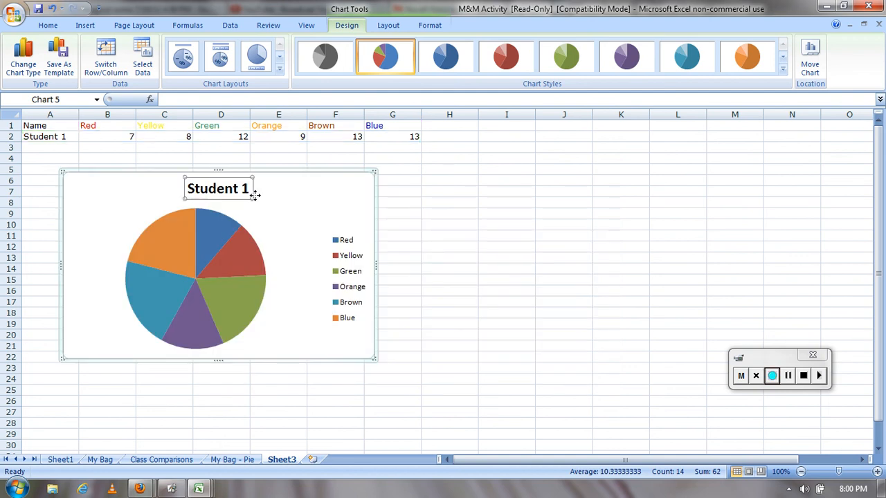
pyautogui.click(297, 204)
pyautogui.click(217, 232)
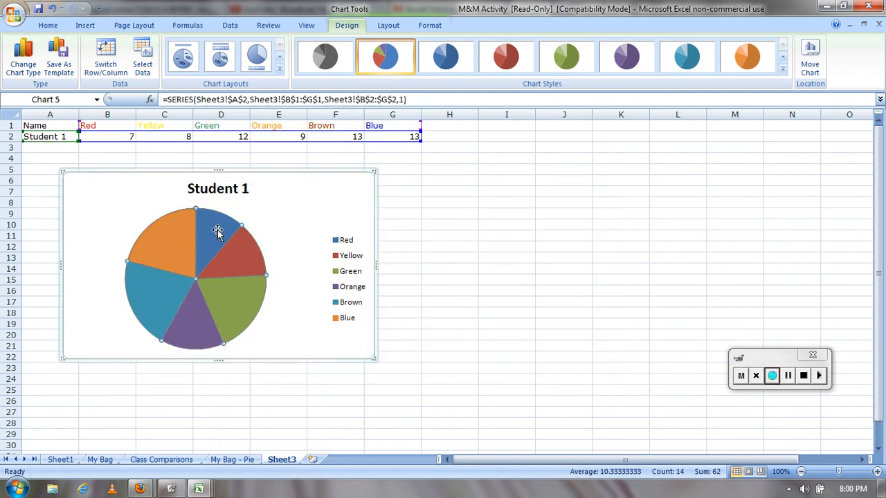
pyautogui.click(215, 236)
pyautogui.click(169, 237)
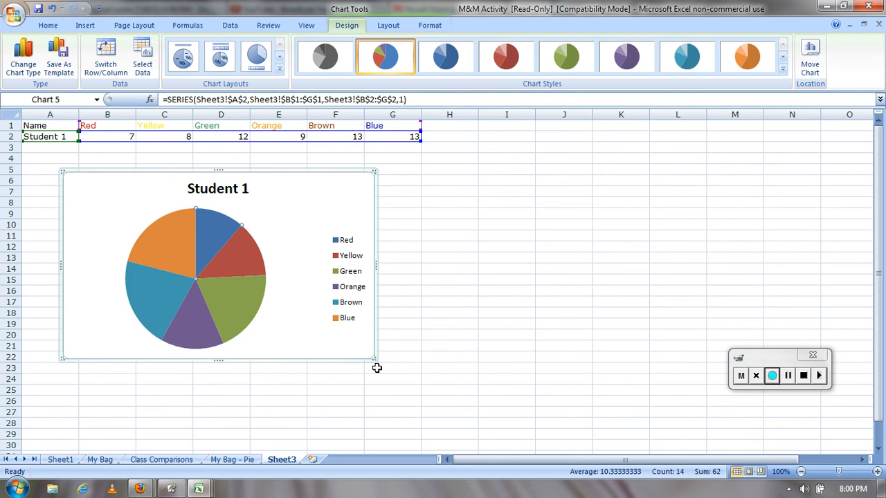
# Enlarge the Student 1 pie chart to about 3.85" high by 8.58" wide and select only its Yellow slice
pyautogui.moveTo(374, 357); pyautogui.dragTo(599, 412)
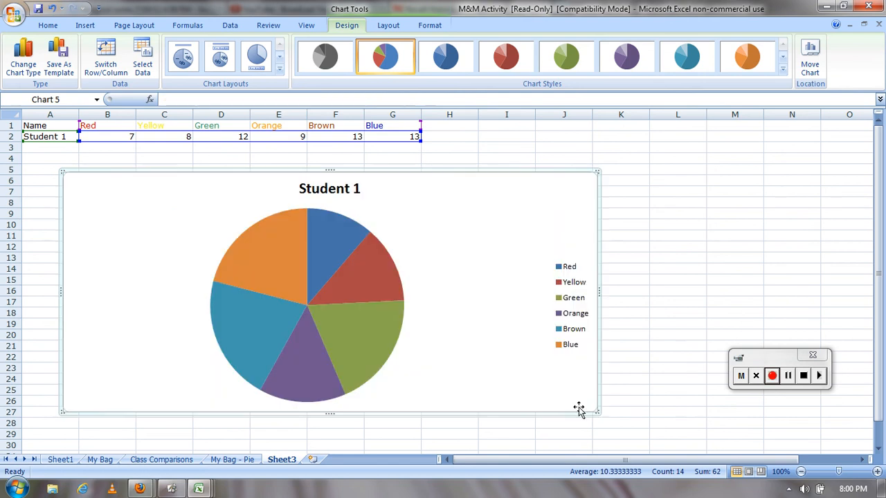
pyautogui.click(355, 279)
pyautogui.click(434, 272)
pyautogui.click(375, 285)
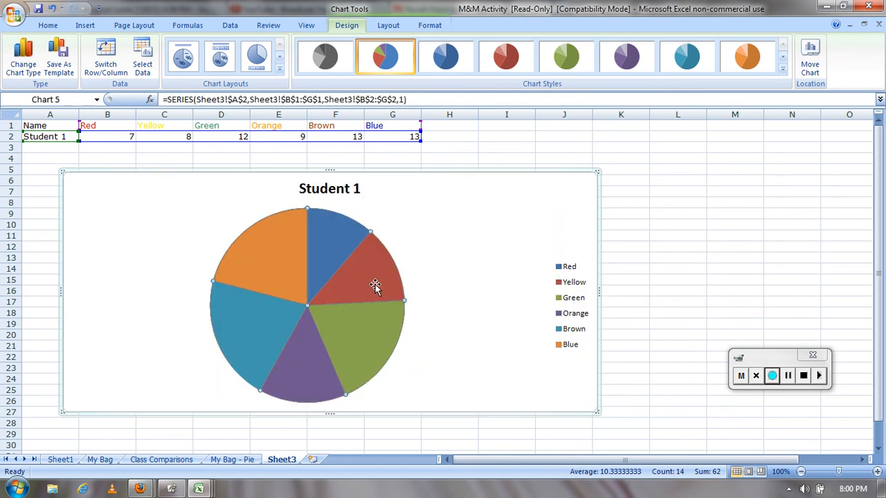
pyautogui.click(375, 284)
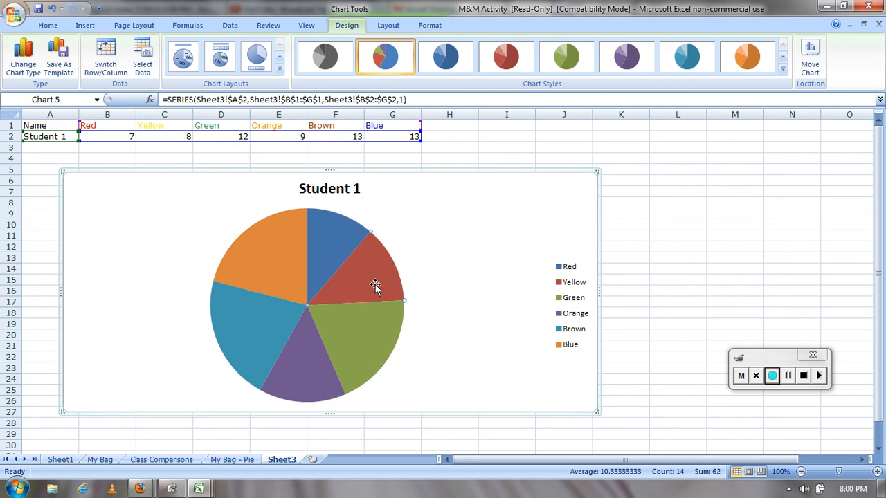
# Fill only the Blue slice of the Student 1 pie with standard blue, keeping the slice joined to the pie
pyautogui.moveTo(271, 250)
pyautogui.mouseDown()
pyautogui.moveTo(213, 232)
pyautogui.moveTo(226, 229)
pyautogui.moveTo(263, 259)
pyautogui.mouseUp()
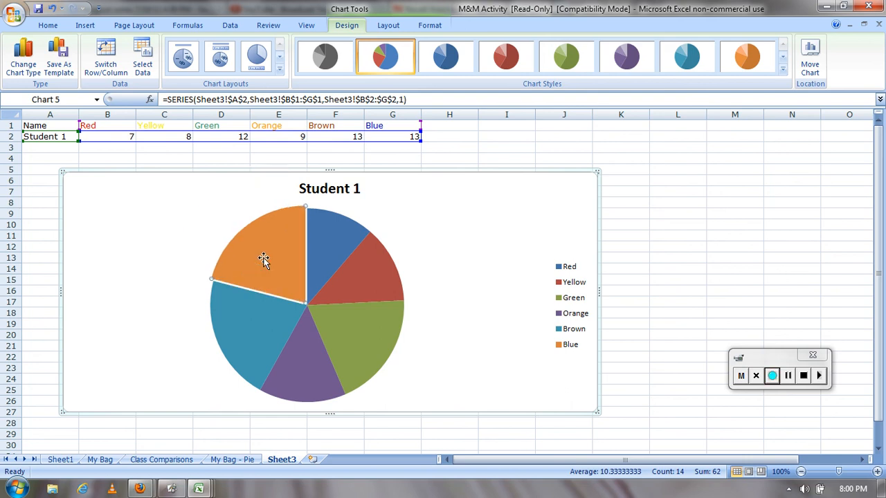
pyautogui.click(458, 246)
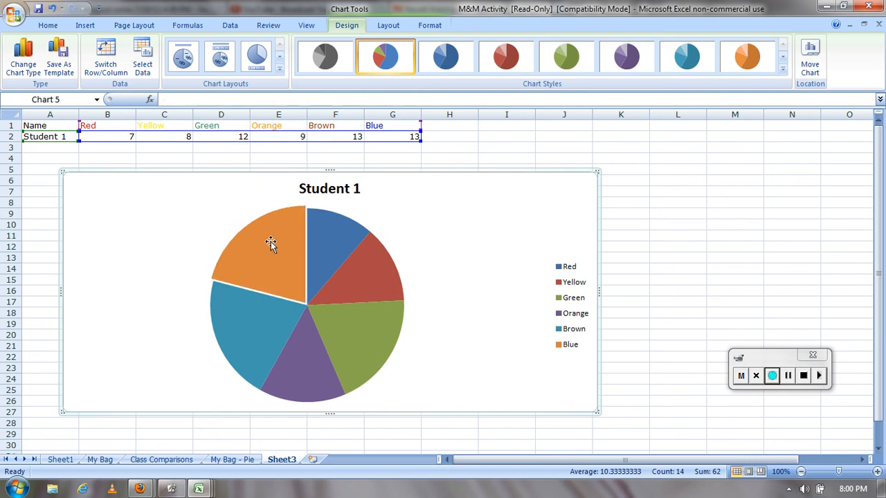
pyautogui.click(271, 242)
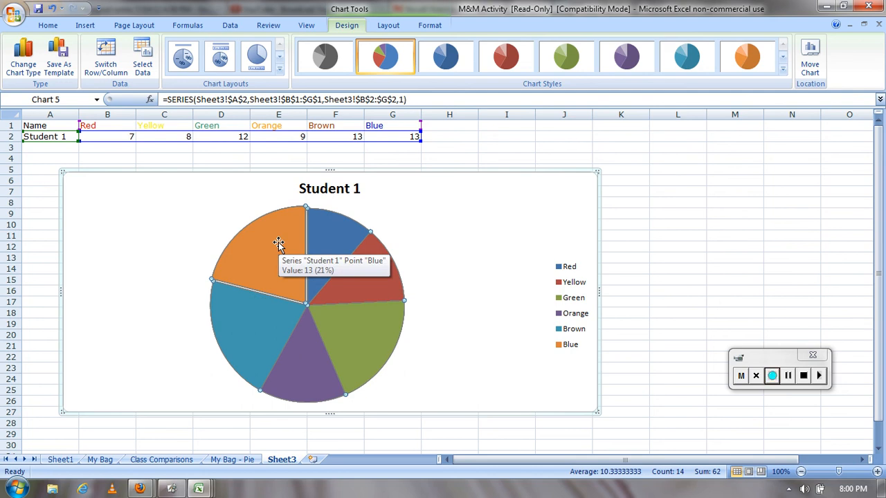
pyautogui.click(281, 251)
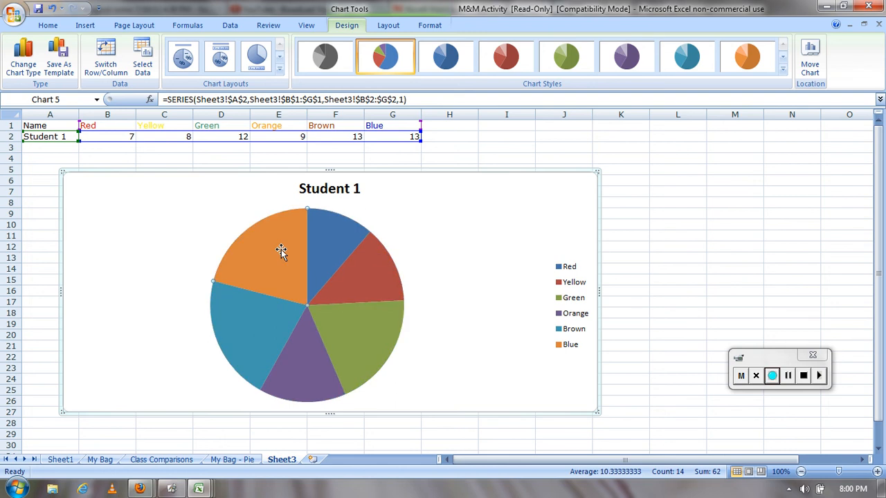
pyautogui.click(384, 26)
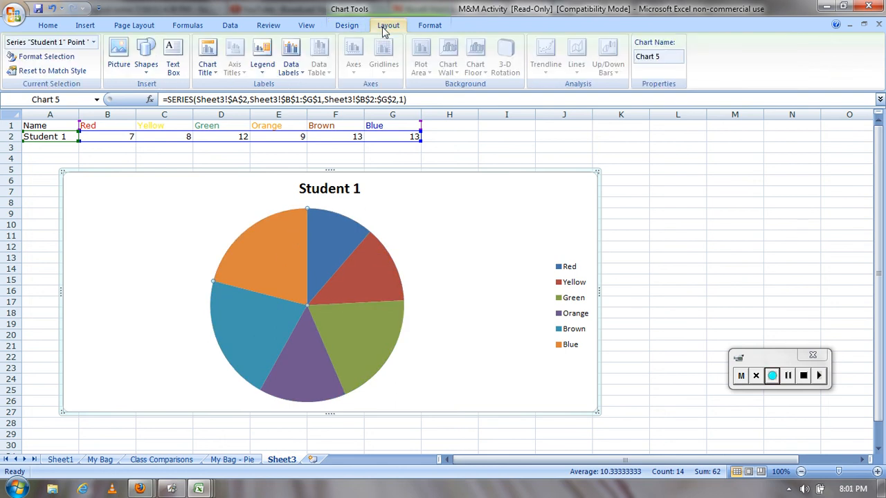
pyautogui.click(420, 26)
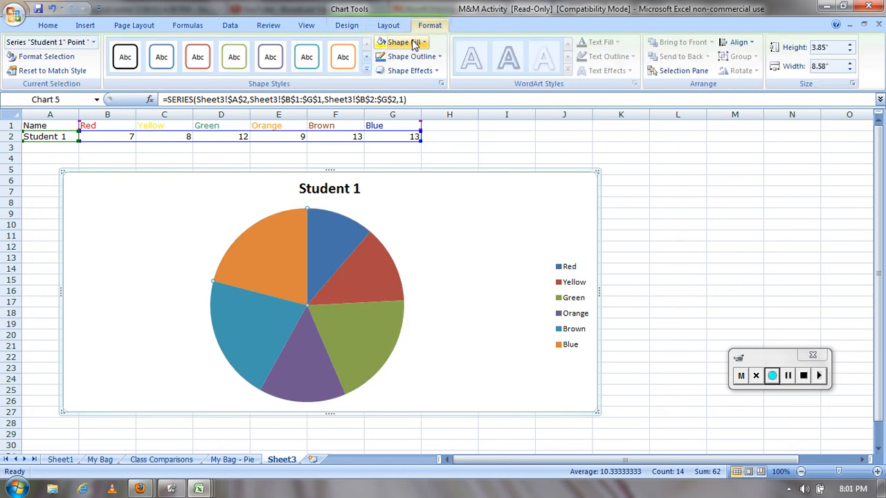
pyautogui.click(414, 43)
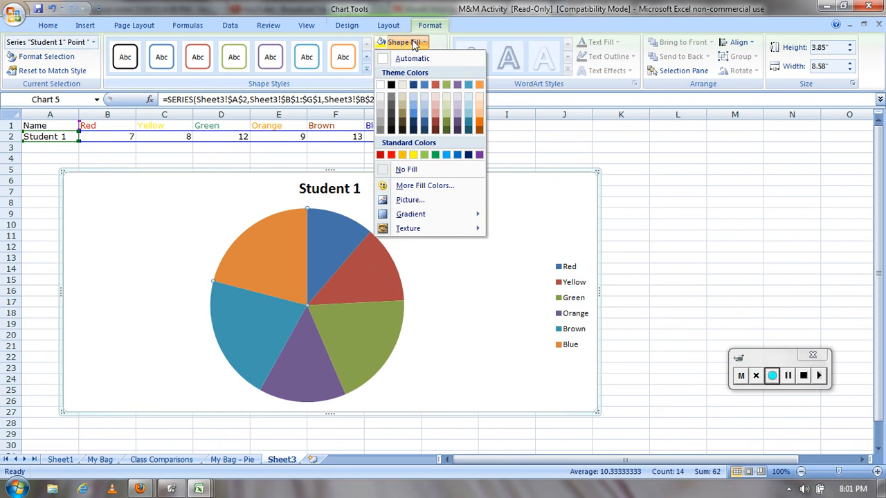
pyautogui.click(458, 155)
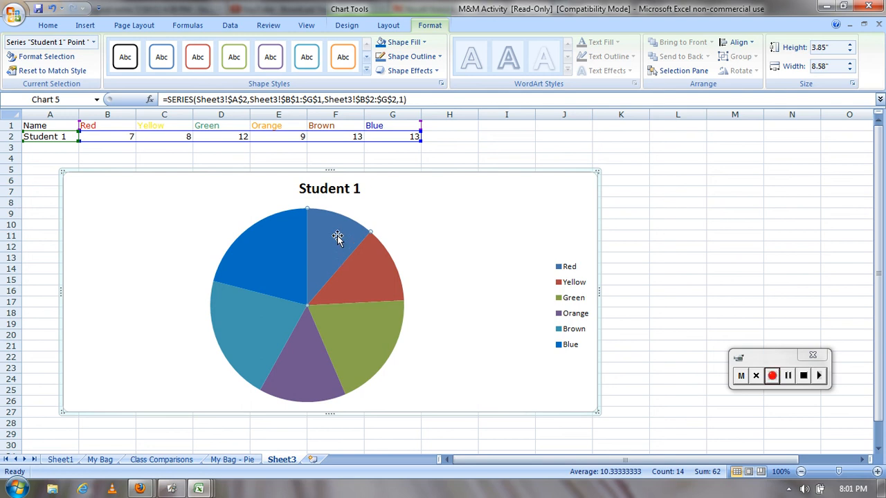
# Fill the pie's Red slice with standard dark red and its Yellow slice with standard yellow
pyautogui.click(413, 42)
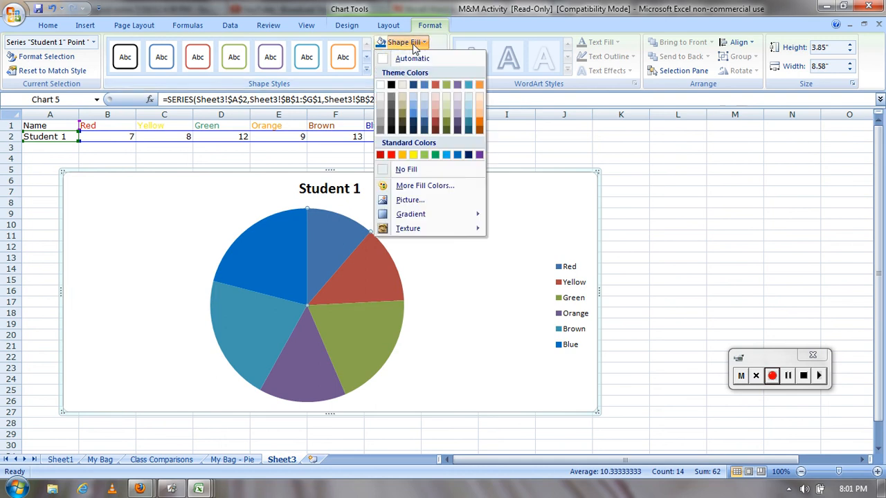
pyautogui.click(380, 155)
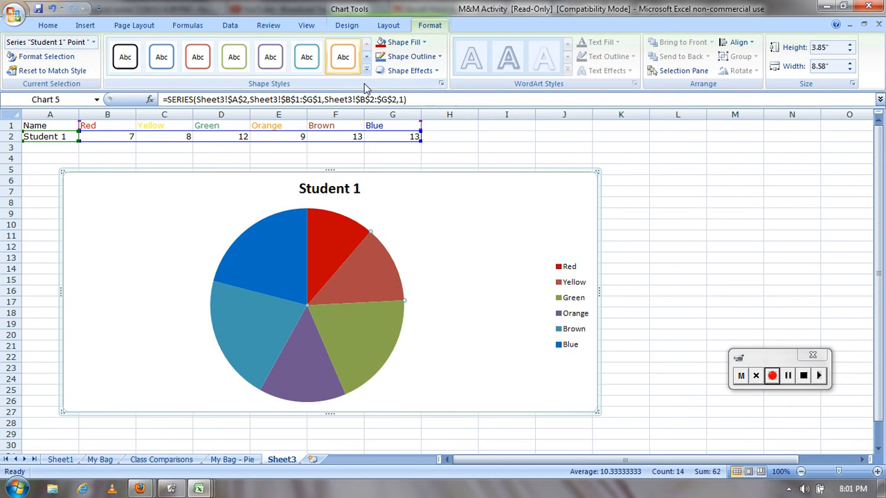
pyautogui.click(407, 43)
pyautogui.click(414, 155)
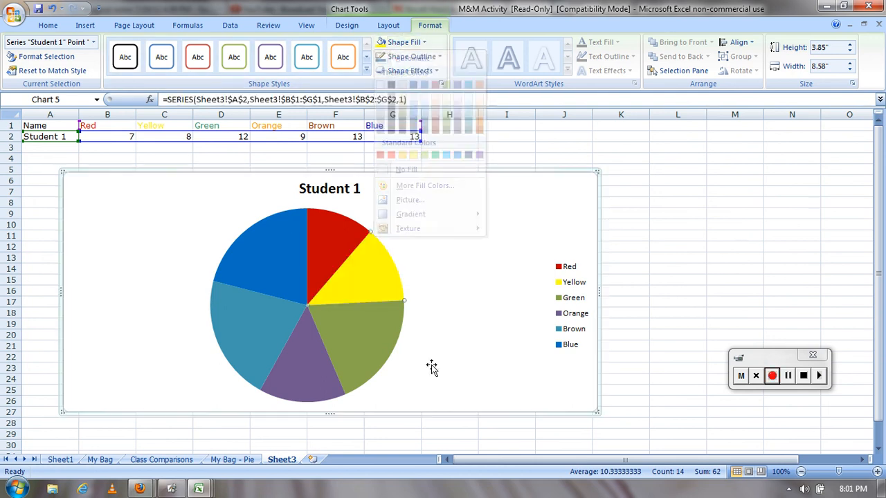
# Look over the finished pie chart and its matching slice colors on the My Bag - Pie sheet
pyautogui.click(216, 464)
pyautogui.scroll(-3, 627, 277)
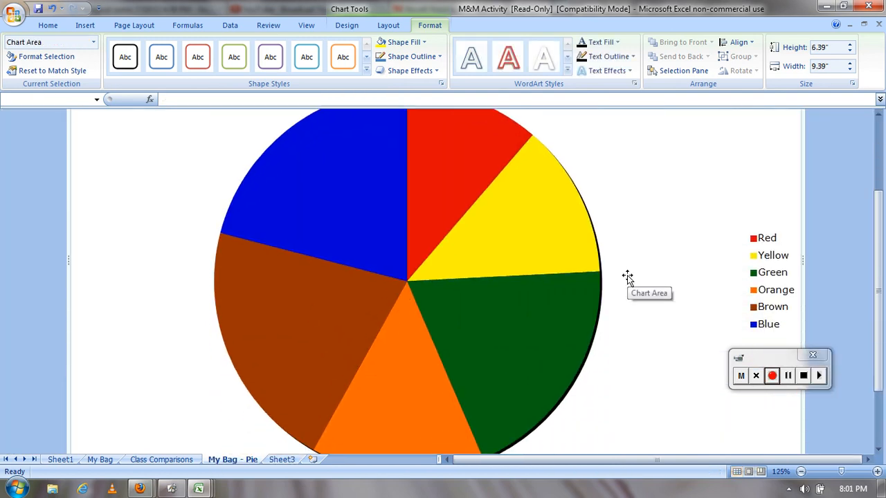
pyautogui.scroll(3, 627, 277)
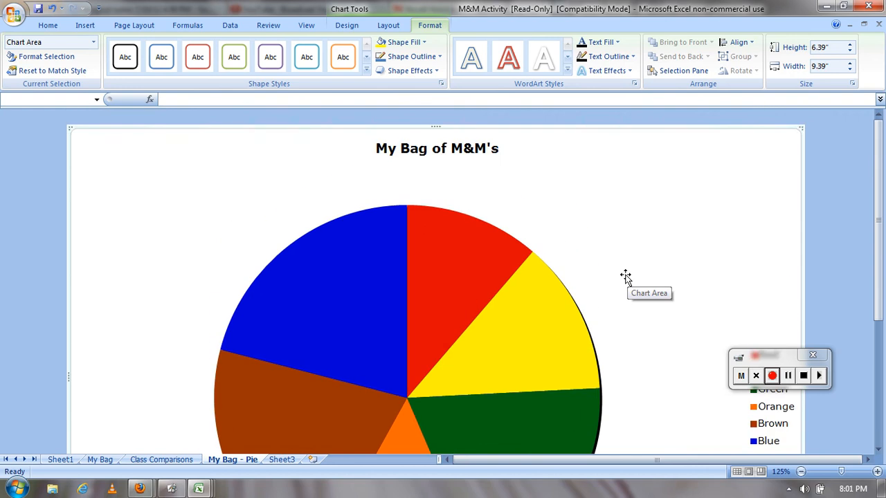
pyautogui.scroll(-5, 626, 277)
pyautogui.scroll(3, 627, 277)
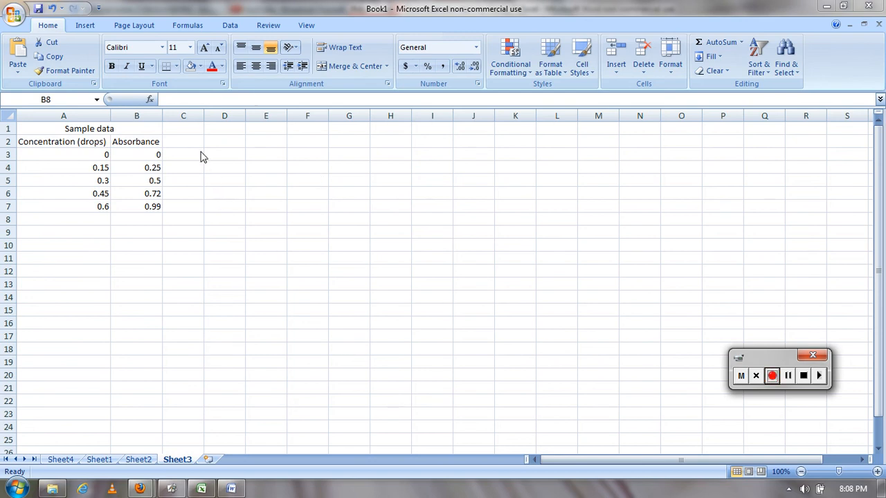
# Insert a markers-only scatter chart of the concentration and absorbance sample data in Book1 and delete its legend
pyautogui.click(85, 27)
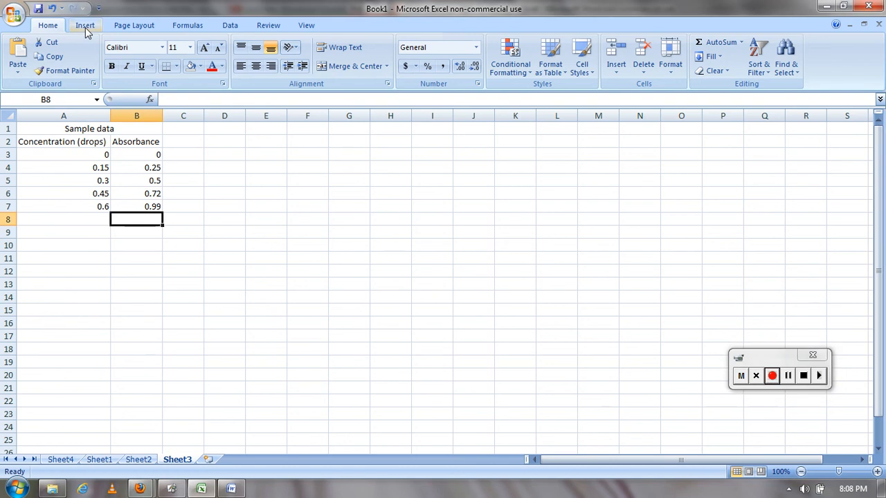
pyautogui.click(347, 64)
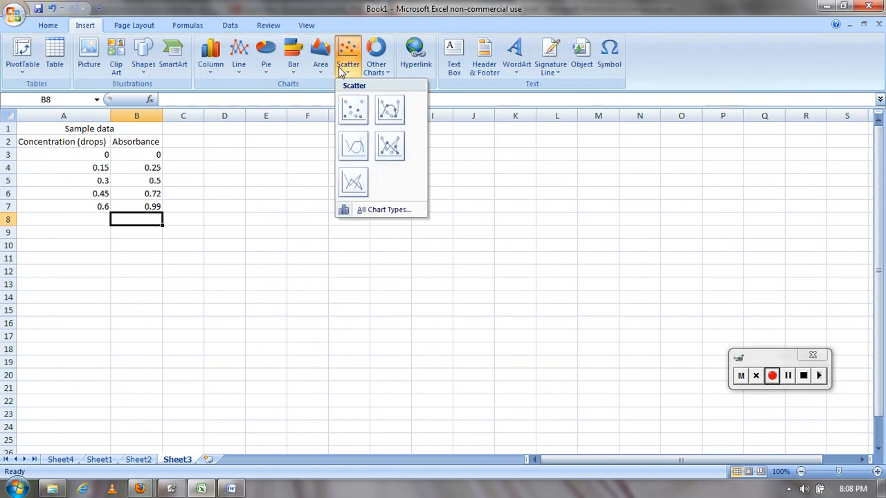
pyautogui.click(353, 108)
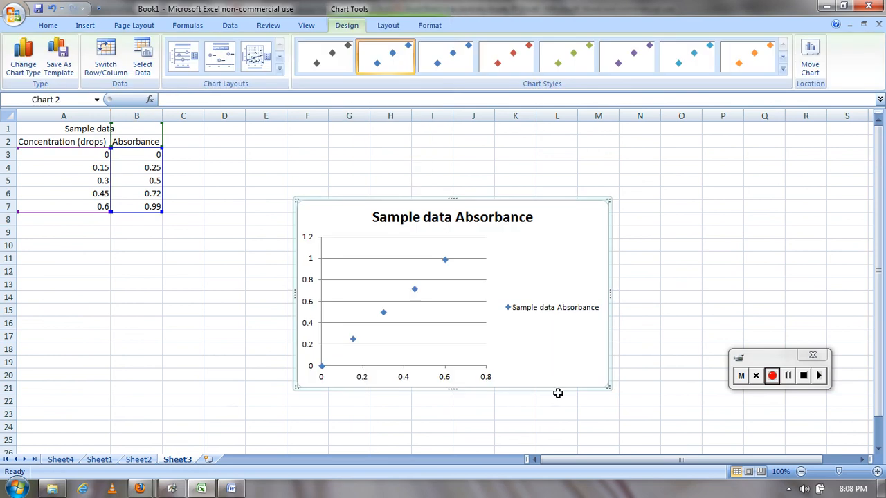
pyautogui.click(559, 313)
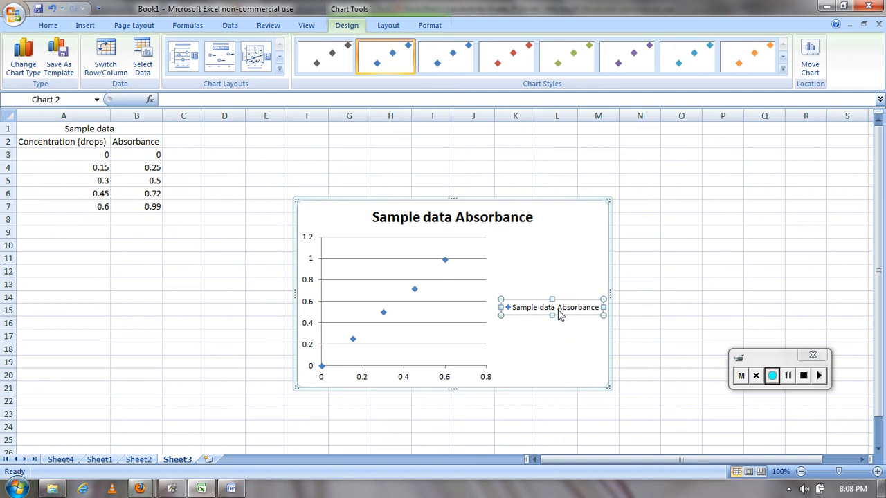
pyautogui.press('Delete')
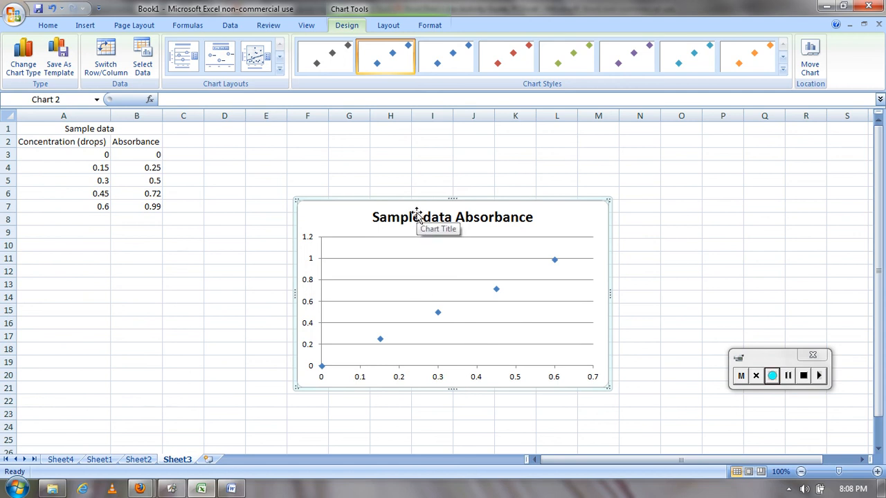
# Try the centered overlay placement for the scatter chart's title and restore the title above the chart
pyautogui.click(383, 26)
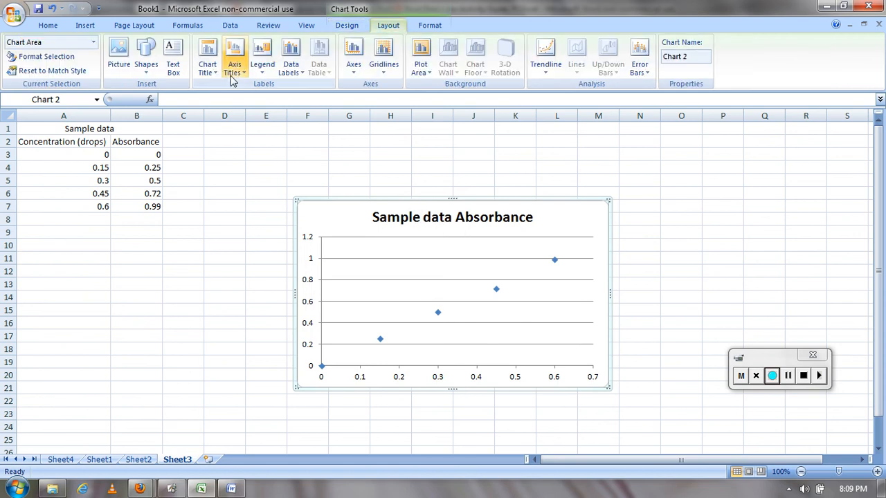
pyautogui.click(208, 68)
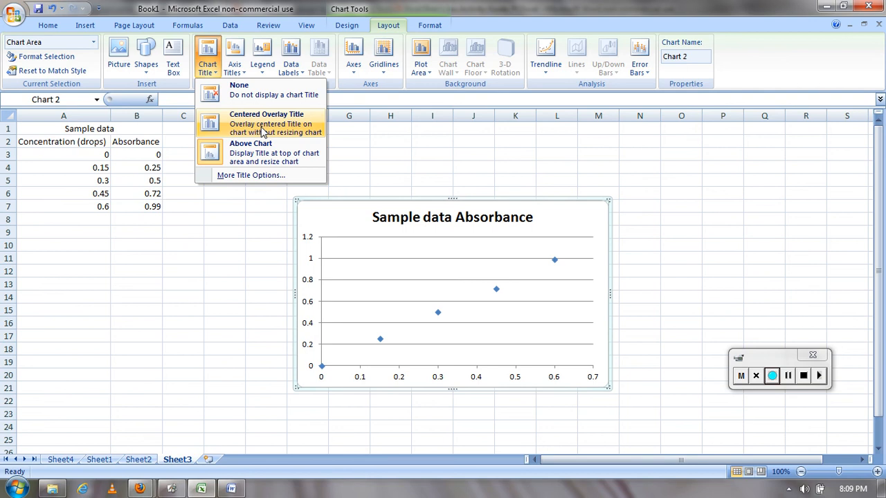
pyautogui.click(265, 128)
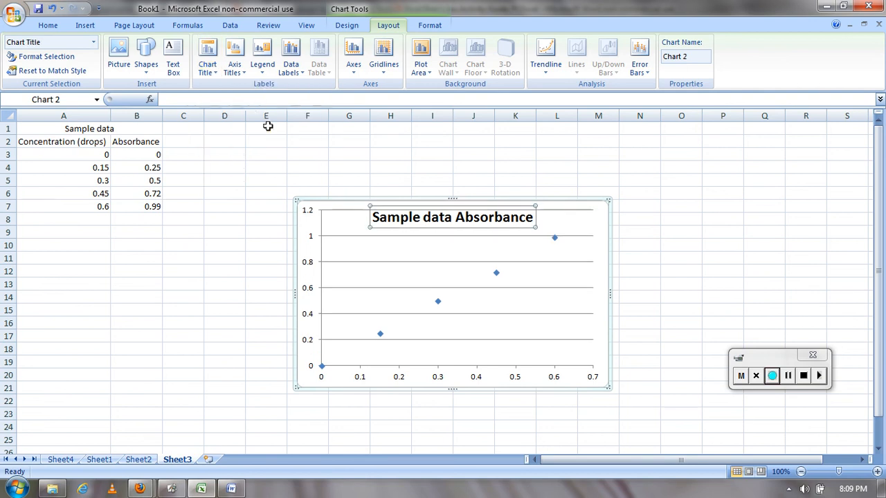
pyautogui.click(208, 69)
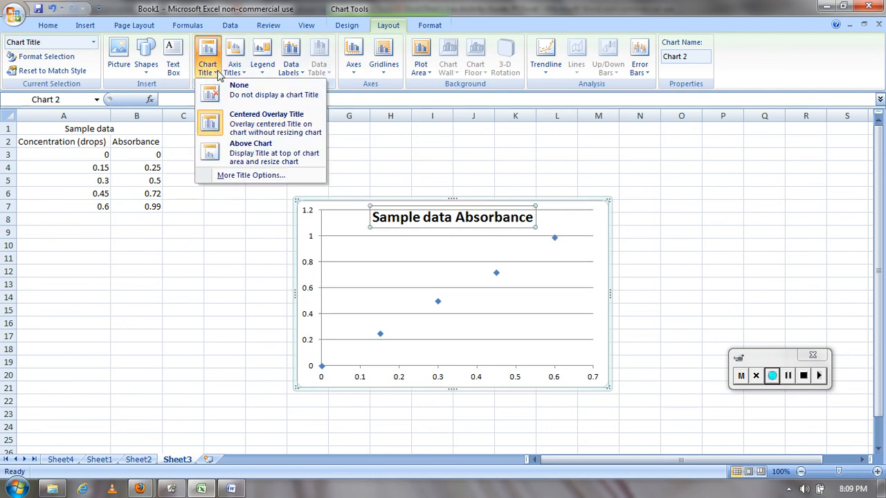
pyautogui.click(233, 156)
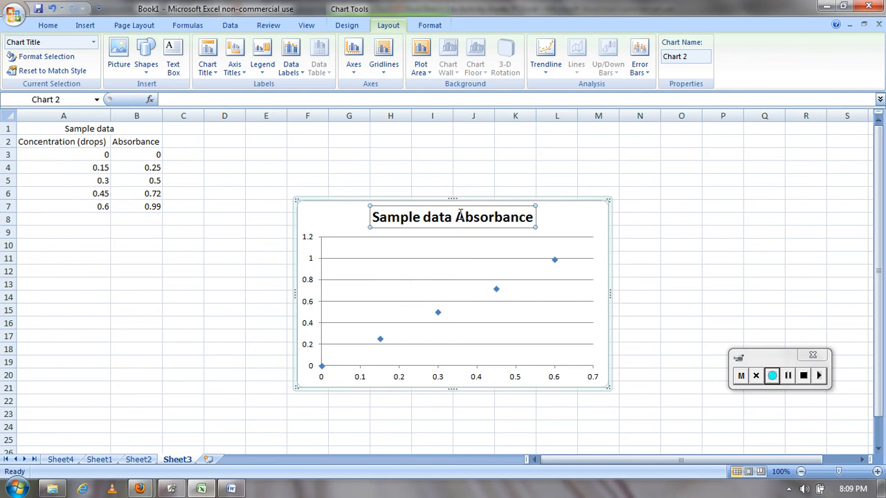
# Stretch the scatter chart's upper edge up to row 2 and add the horizontal axis title "concentration (drops)" below the axis
pyautogui.moveTo(452, 199); pyautogui.dragTo(450, 139)
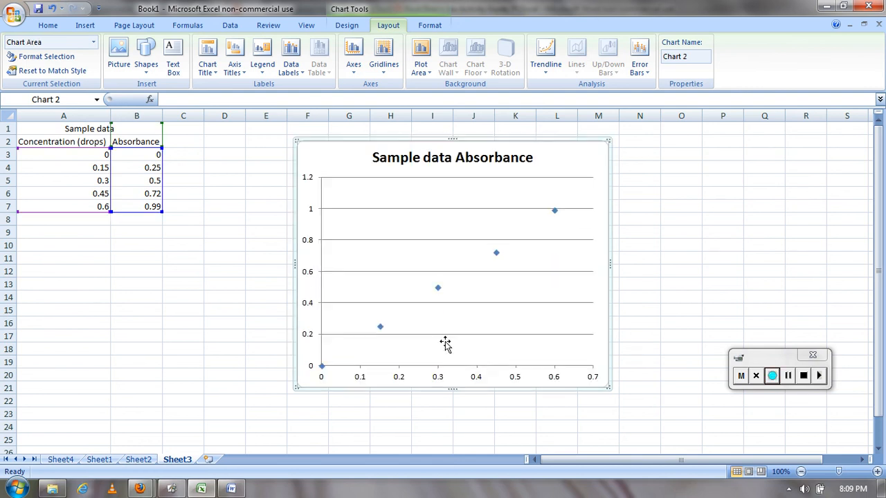
pyautogui.click(234, 67)
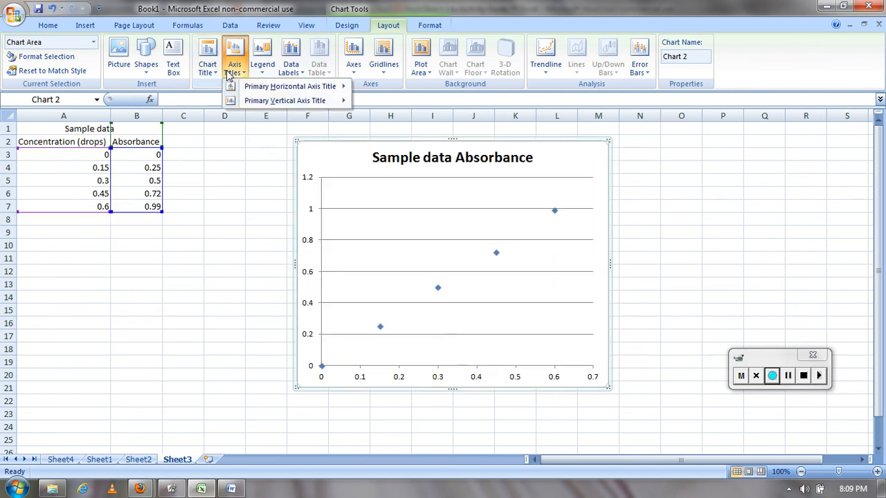
pyautogui.moveTo(297, 92)
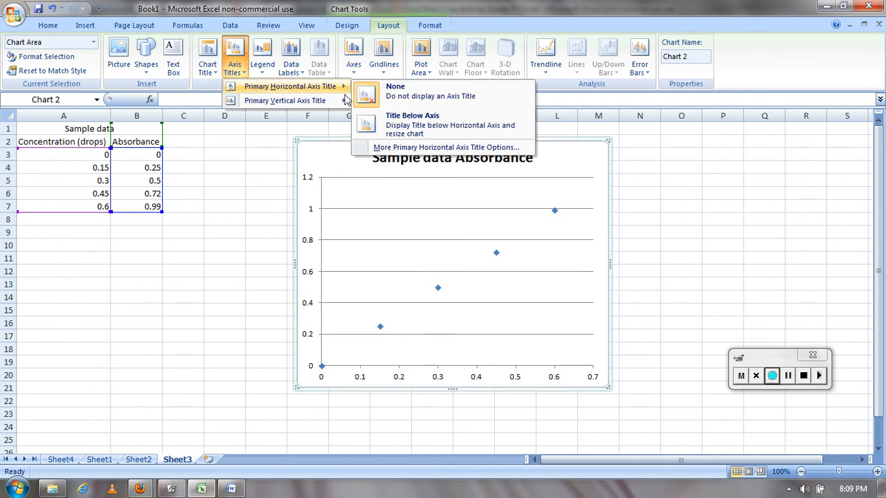
pyautogui.click(393, 124)
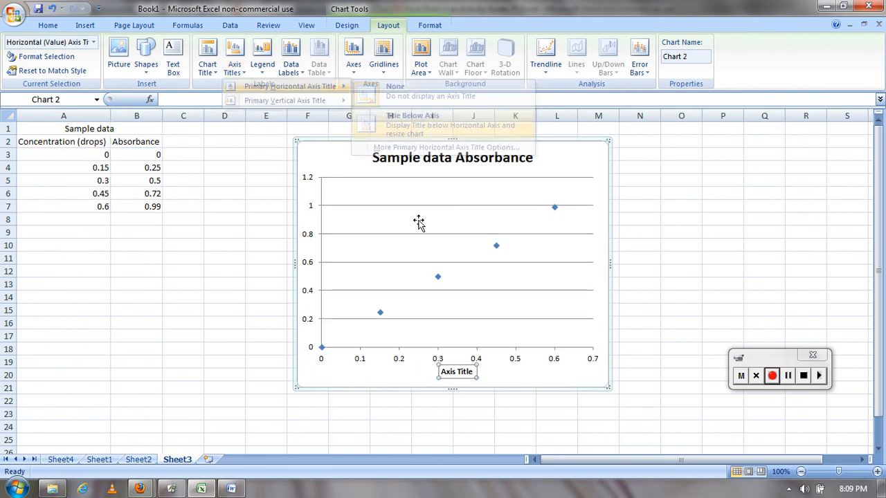
pyautogui.doubleClick(455, 372)
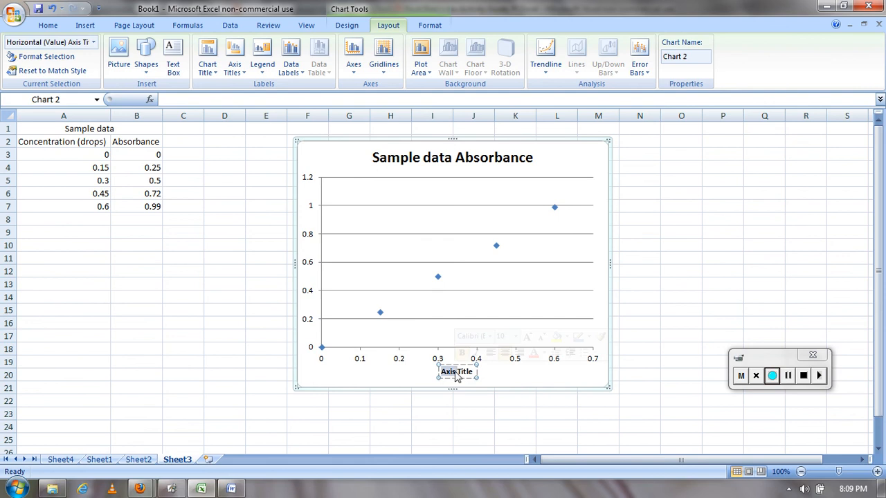
pyautogui.tripleClick(455, 373)
pyautogui.write('concentra')
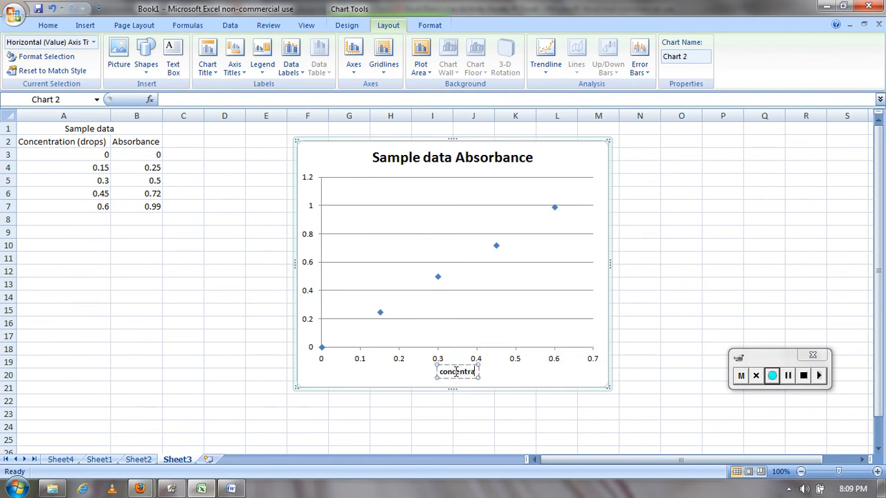
pyautogui.write('tion (drops)')
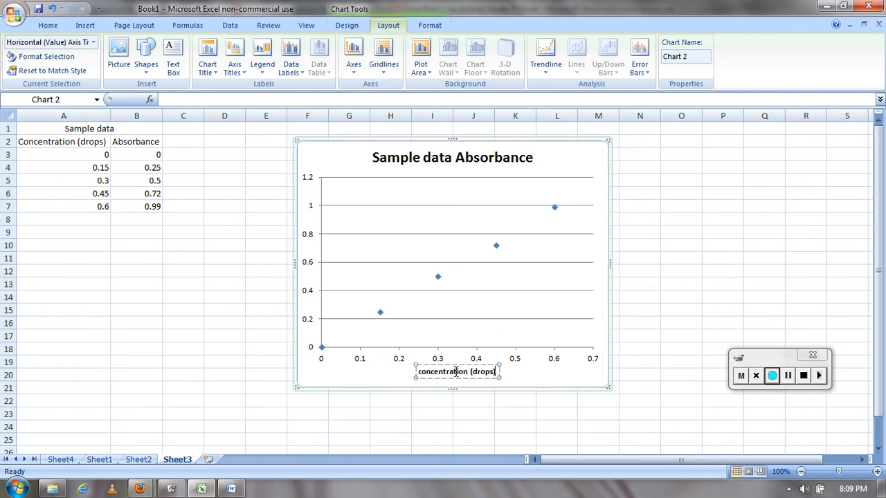
pyautogui.click(576, 377)
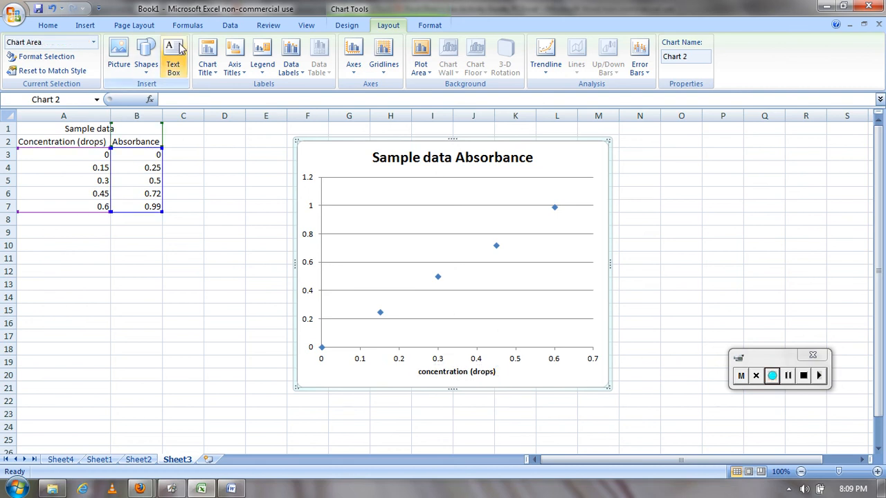
# Add a rotated vertical axis title reading "absorbance" to the scatter chart
pyautogui.click(232, 57)
pyautogui.moveTo(293, 88)
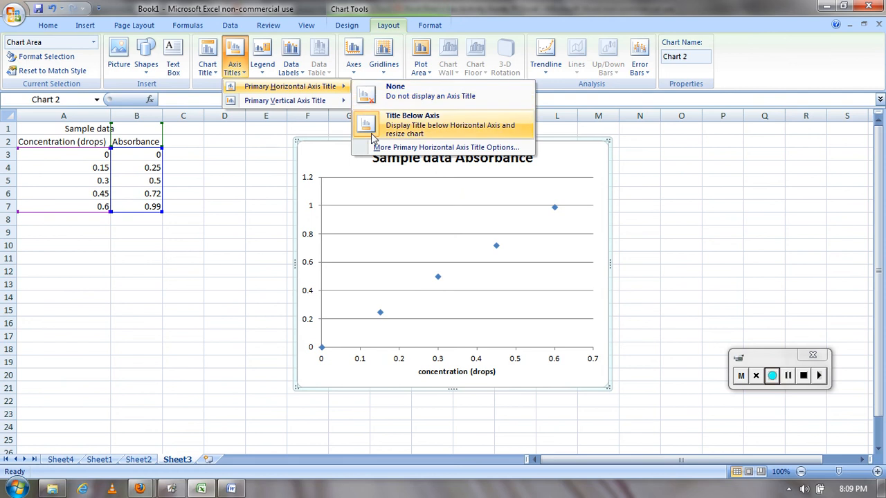
pyautogui.moveTo(313, 100)
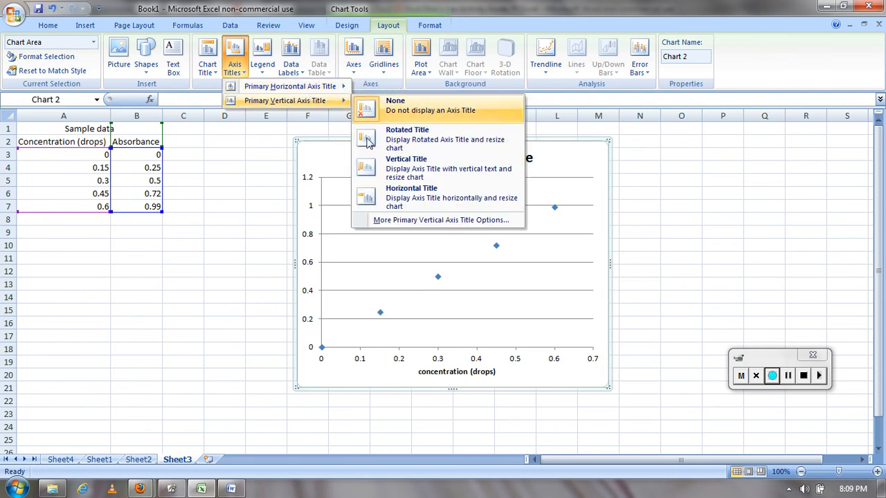
pyautogui.click(374, 149)
pyautogui.tripleClick(317, 268)
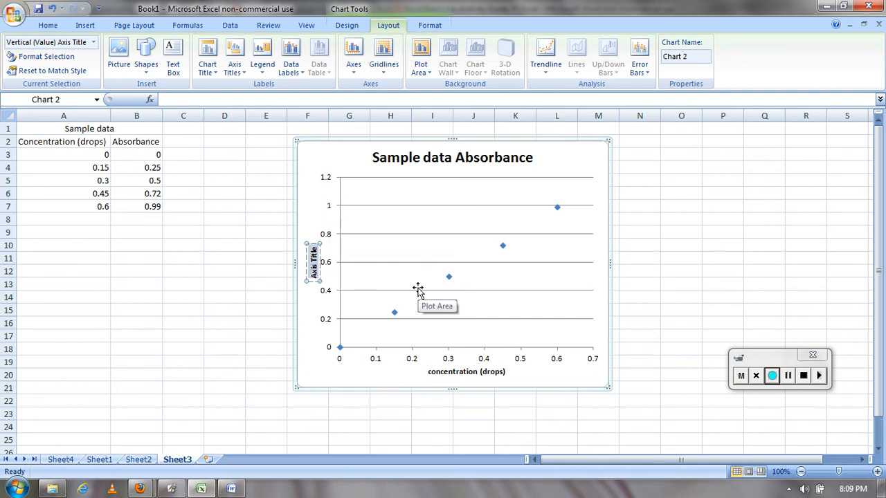
pyautogui.write('absorb')
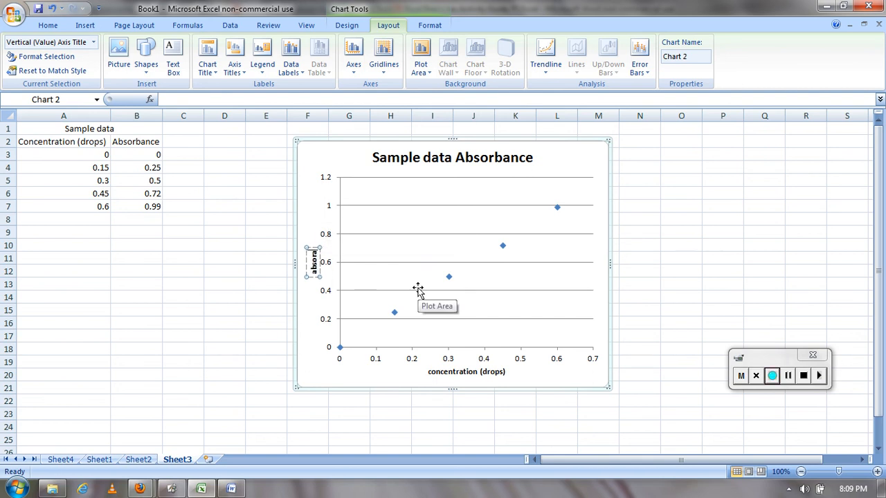
pyautogui.press('BackSpace')
pyautogui.write('bance')
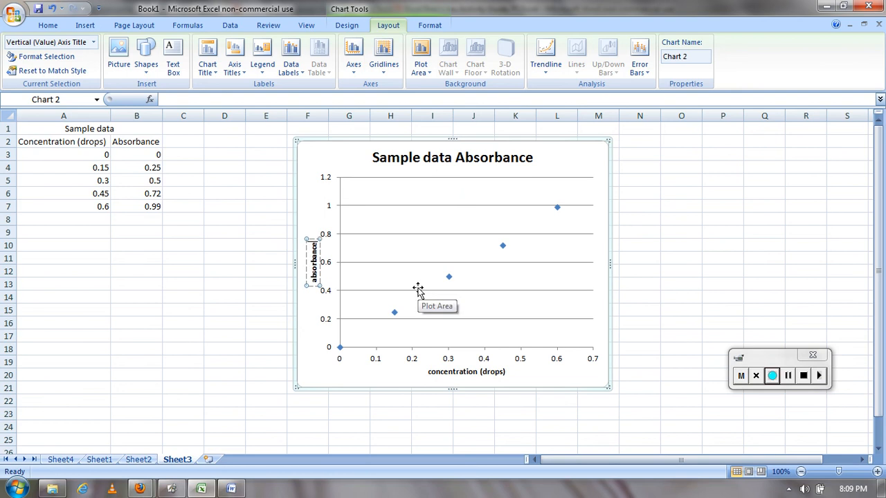
pyautogui.click(573, 389)
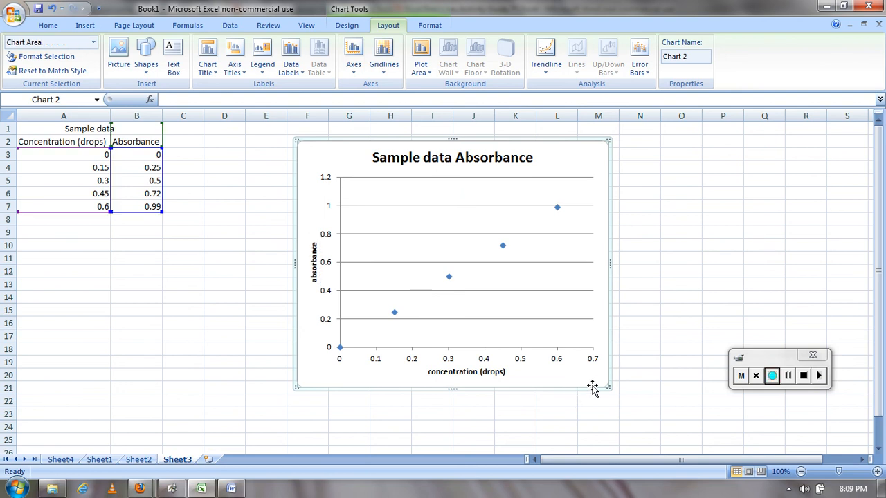
# Remove the Sample data Absorbance series from the scatter chart's data source
pyautogui.moveTo(447, 279)
pyautogui.click(394, 315)
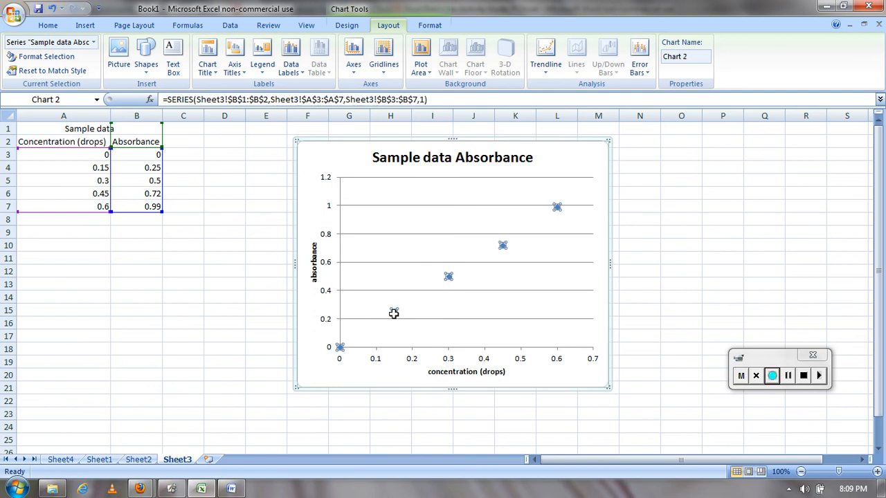
pyautogui.click(394, 373)
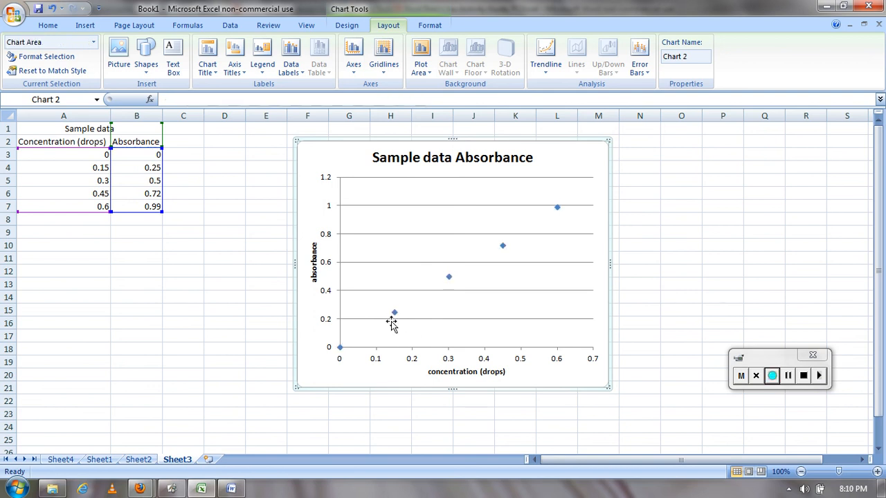
pyautogui.click(398, 287)
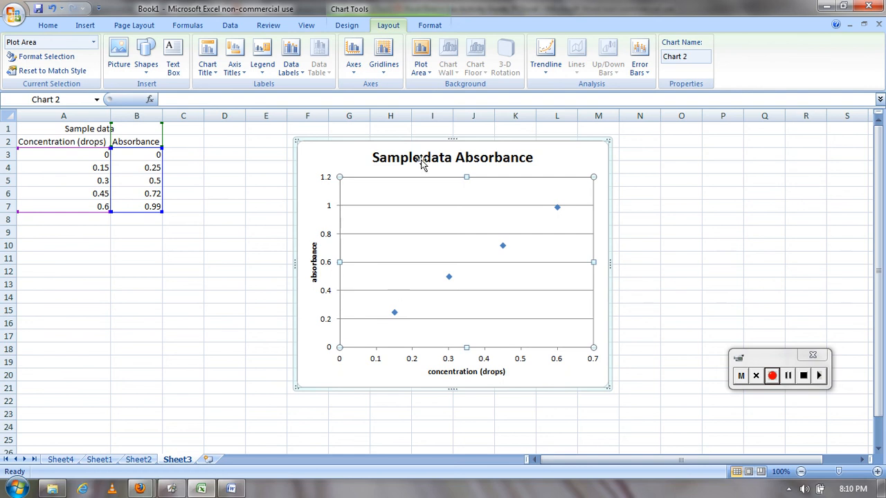
pyautogui.rightClick(449, 250)
pyautogui.click(498, 302)
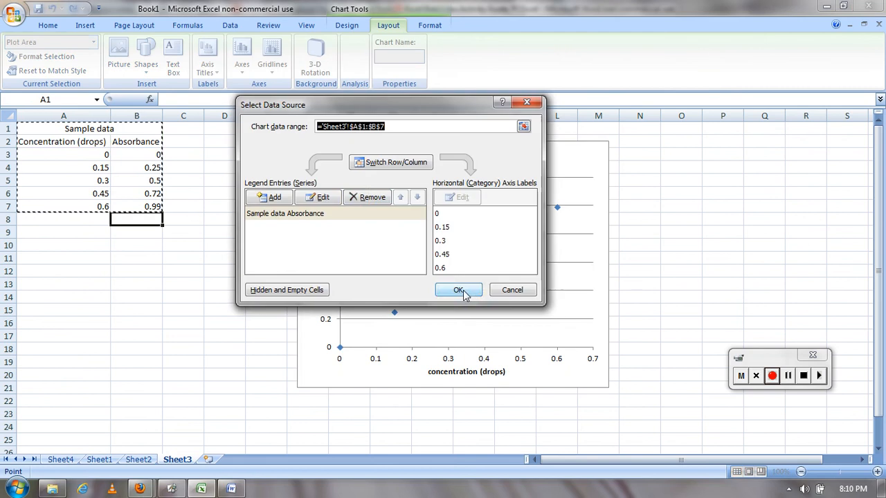
pyautogui.click(368, 198)
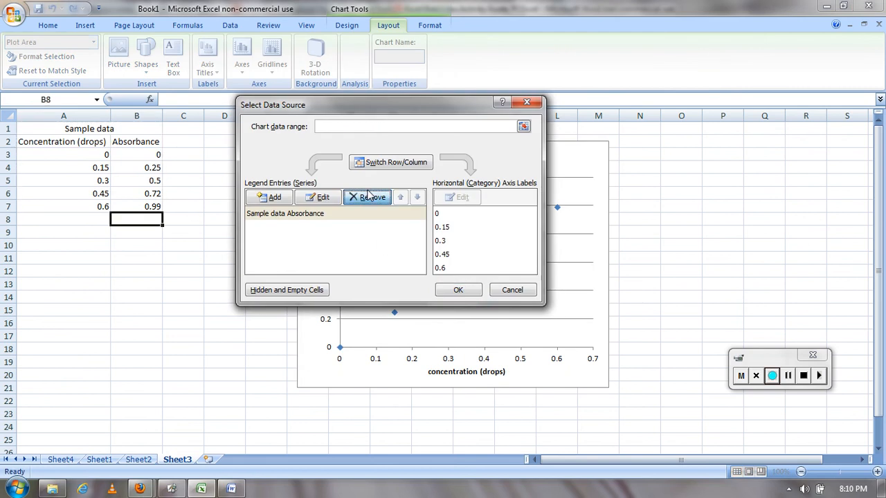
pyautogui.click(460, 290)
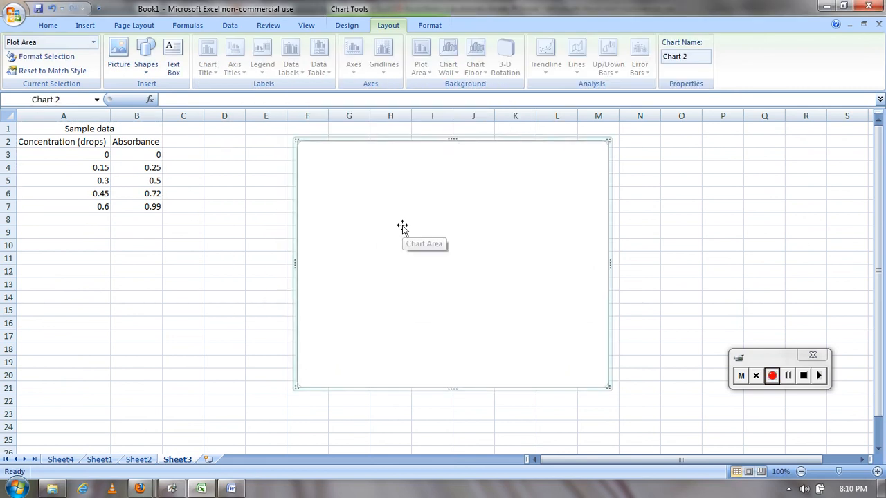
# Reopen the empty chart's data source selection and start adding a new series
pyautogui.rightClick(401, 226)
pyautogui.click(360, 207)
pyautogui.rightClick(359, 206)
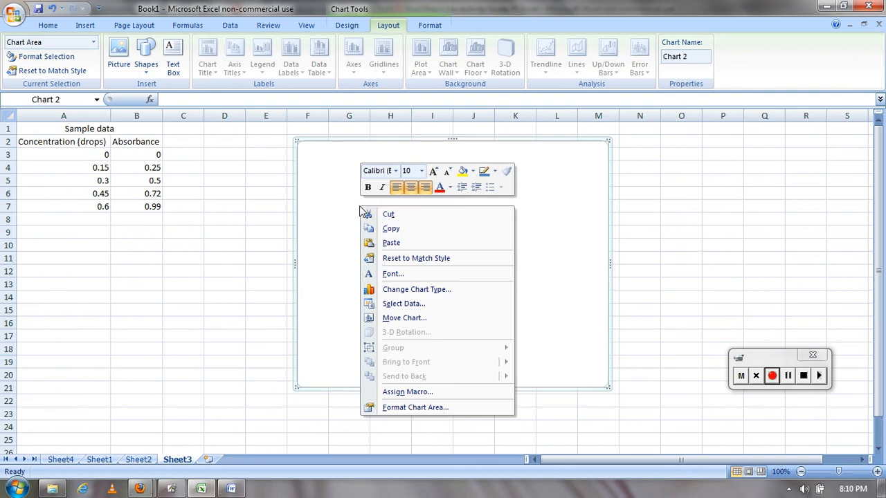
pyautogui.click(419, 304)
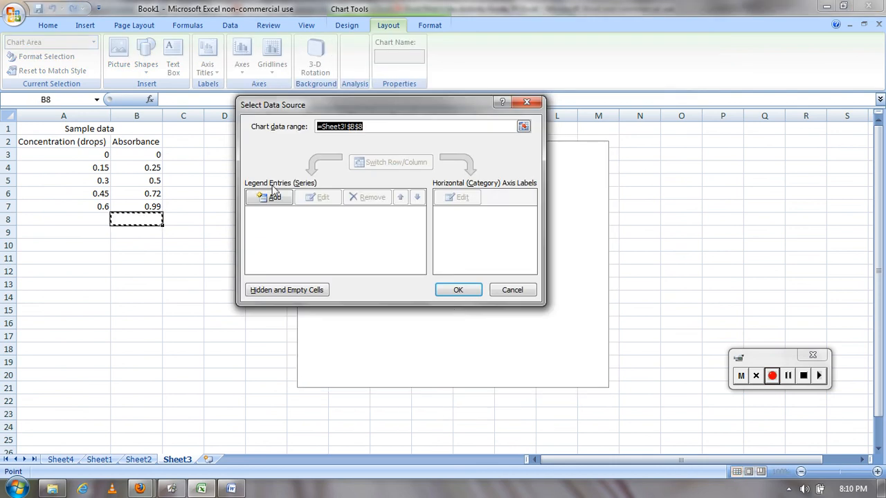
pyautogui.click(270, 197)
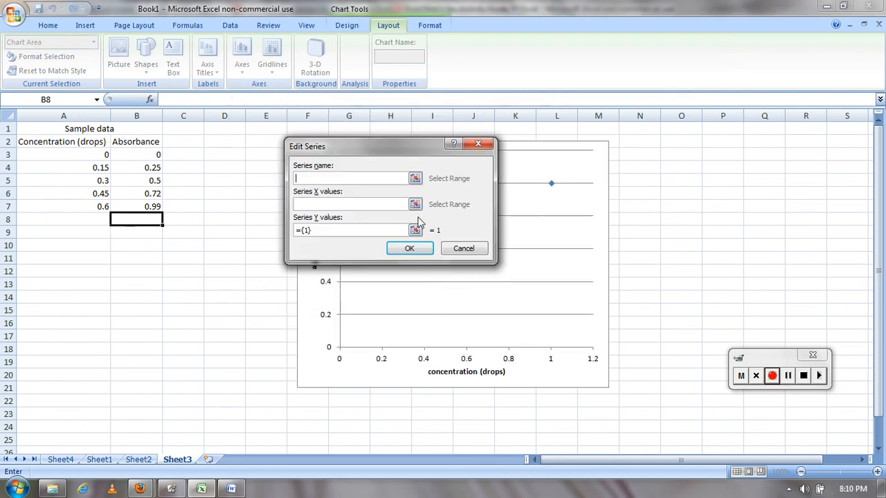
# Try to select the concentration cells A3:A7 as the new series' X values and clear the entered reference
pyautogui.click(415, 204)
pyautogui.moveTo(43, 155); pyautogui.dragTo(62, 153)
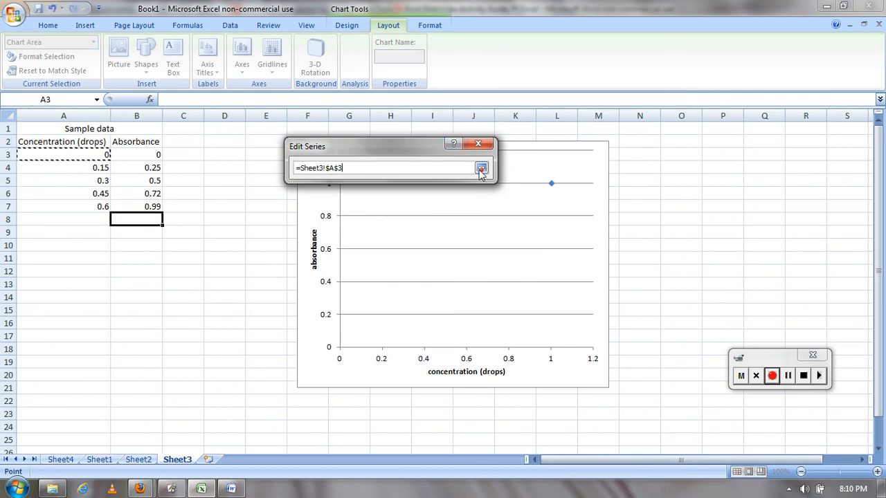
pyautogui.click(481, 169)
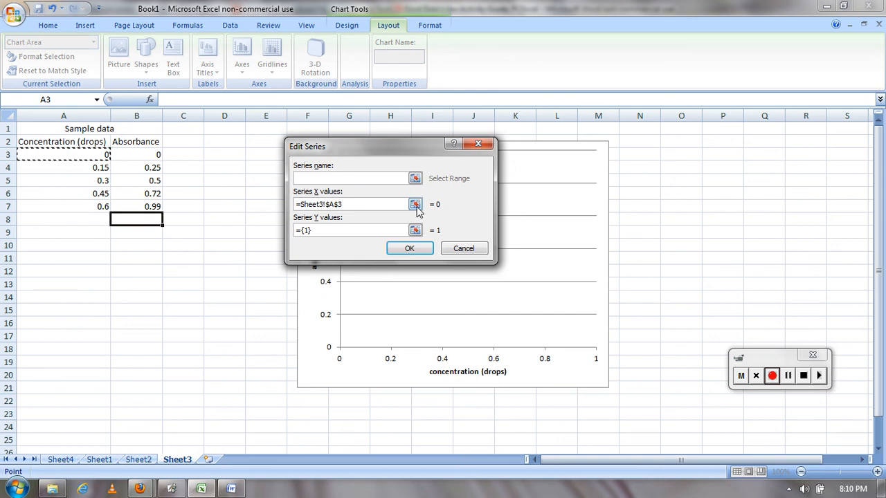
pyautogui.click(415, 205)
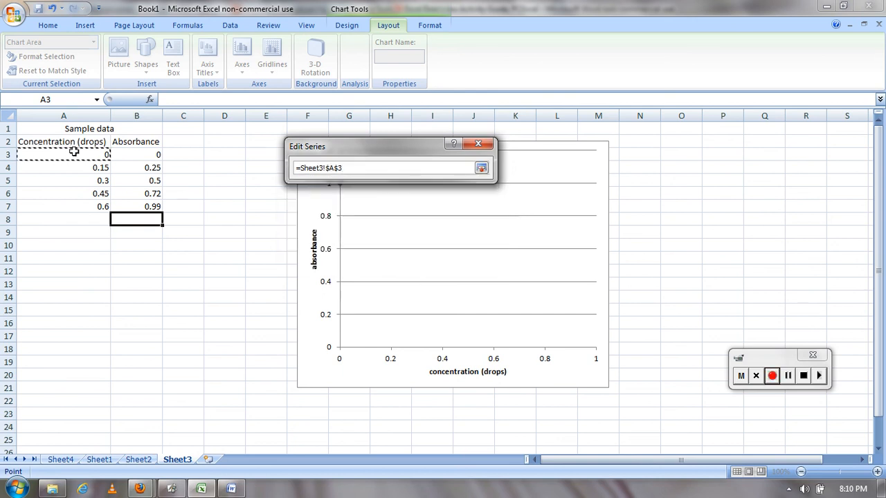
pyautogui.moveTo(74, 152); pyautogui.dragTo(71, 204)
pyautogui.click(480, 169)
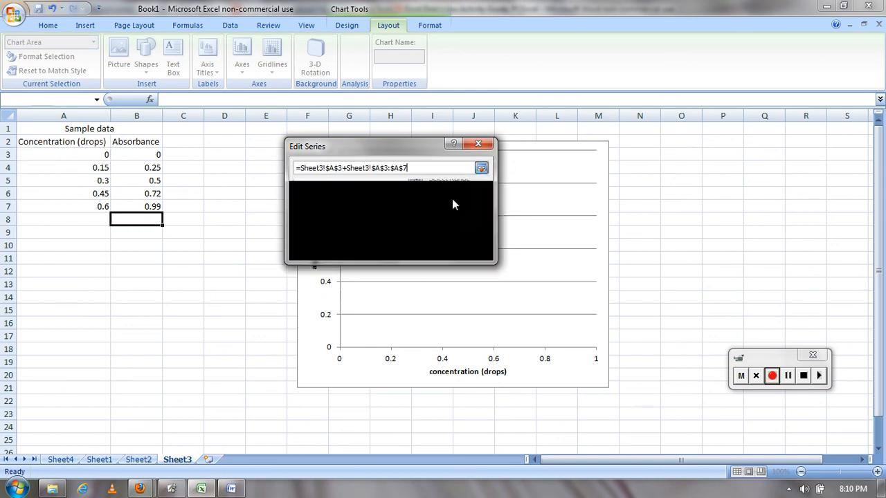
pyautogui.click(431, 290)
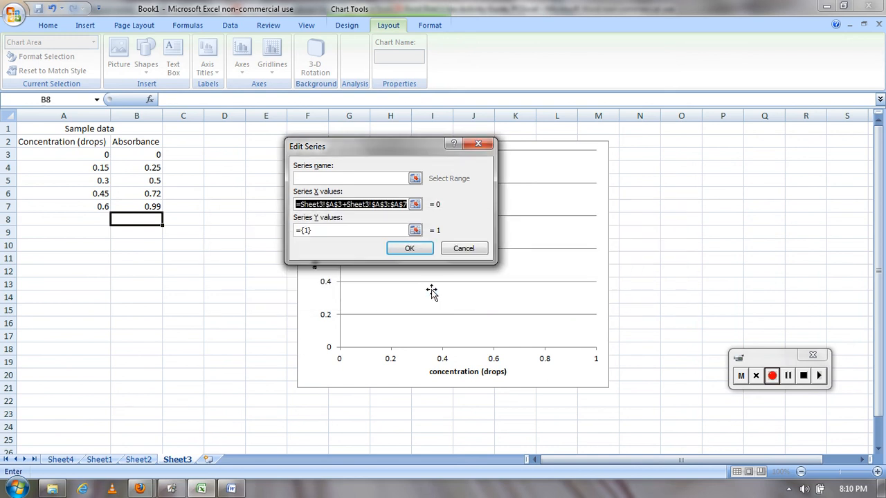
pyautogui.press('Delete')
# Set the new series' X values to Sheet3 A3:A7 and its Y values to B3:B7, and apply the data source
pyautogui.click(415, 205)
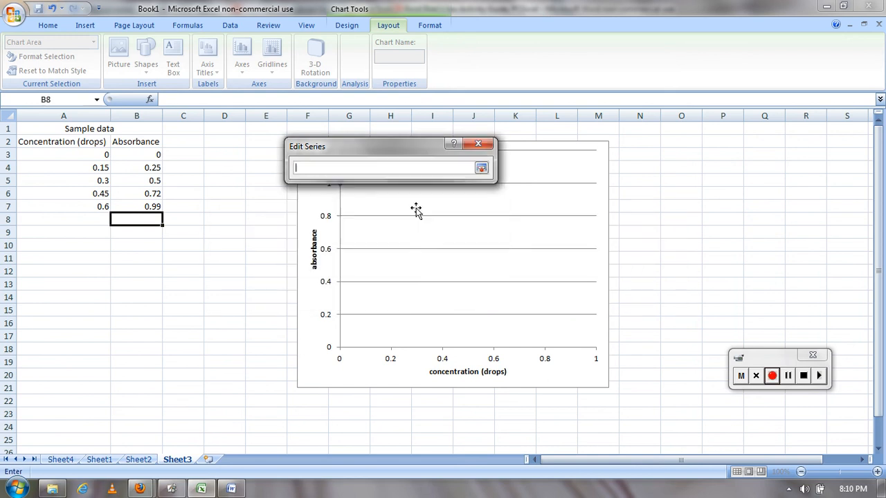
pyautogui.moveTo(87, 154); pyautogui.dragTo(90, 208)
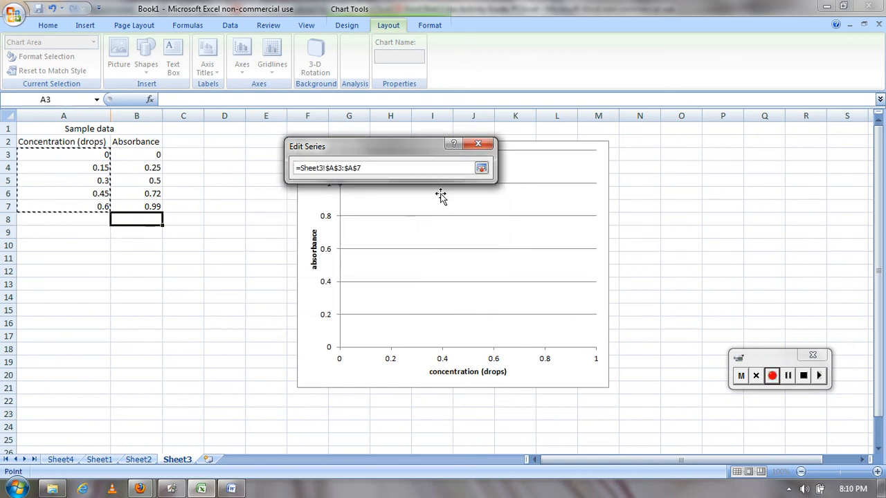
pyautogui.click(481, 168)
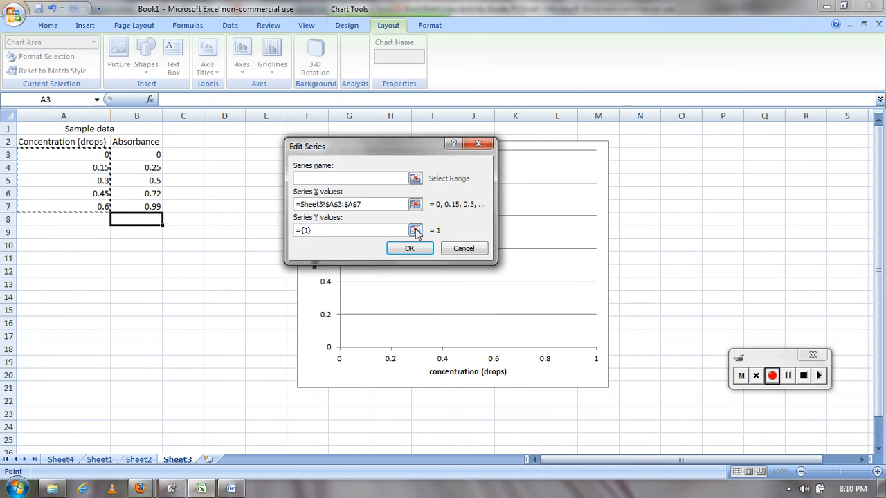
pyautogui.click(415, 230)
pyautogui.moveTo(148, 153); pyautogui.dragTo(156, 211)
pyautogui.click(481, 168)
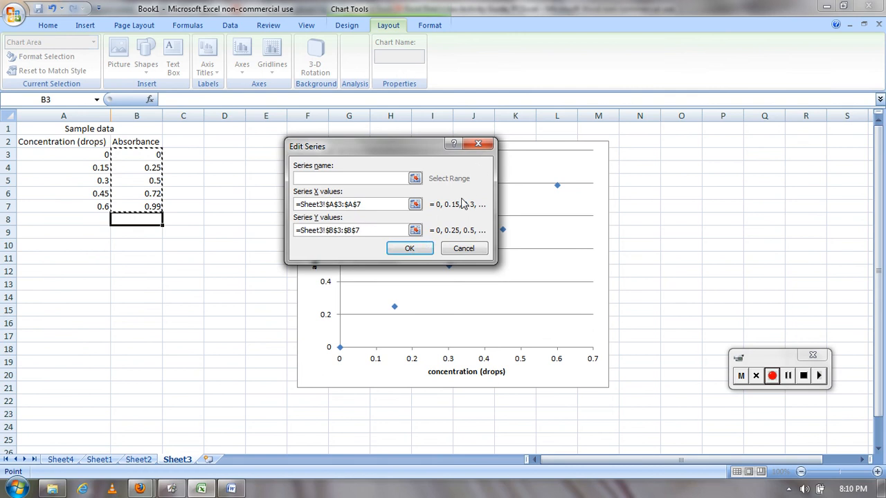
pyautogui.click(411, 250)
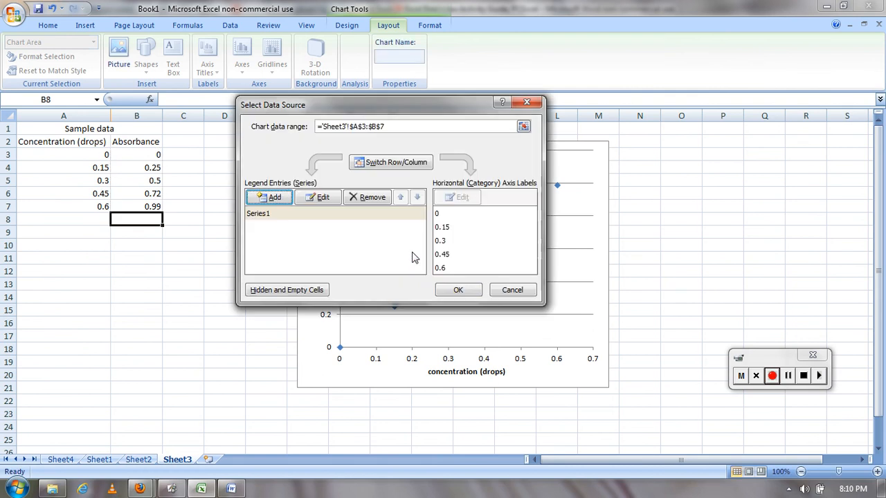
pyautogui.click(458, 290)
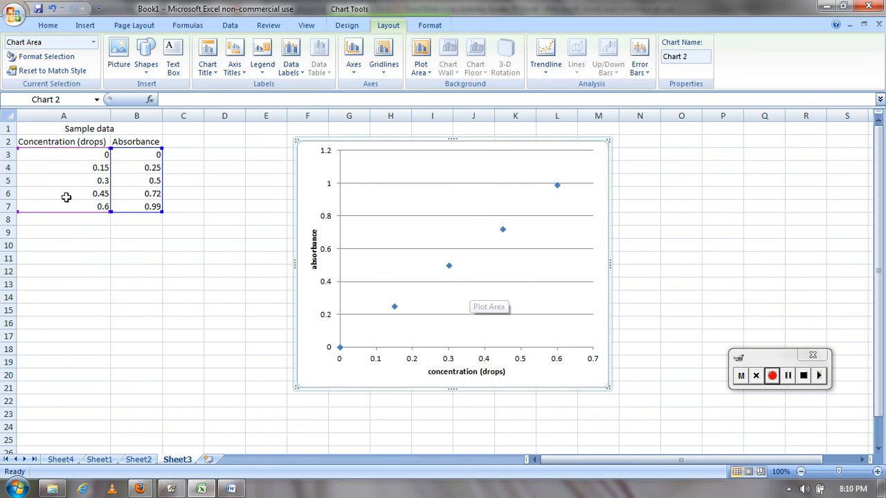
# Add a linear trendline to the scatter series with its equation and R-squared value displayed on the chart
pyautogui.click(394, 307)
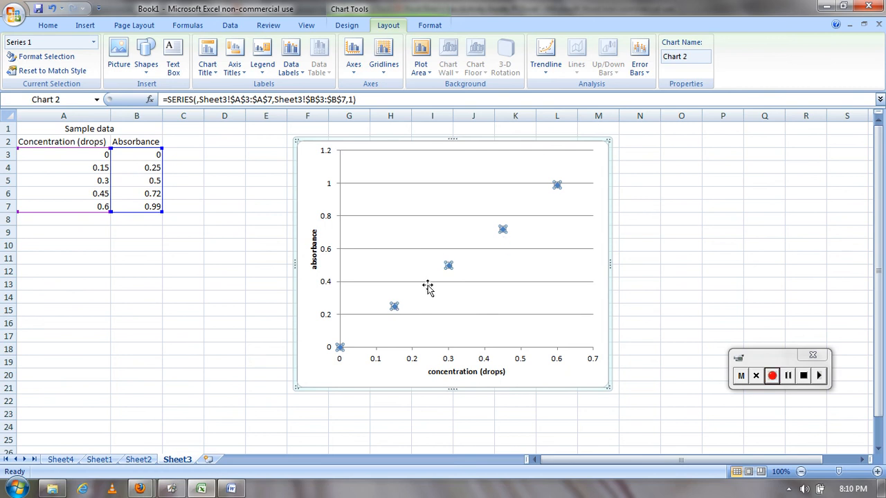
pyautogui.rightClick(395, 312)
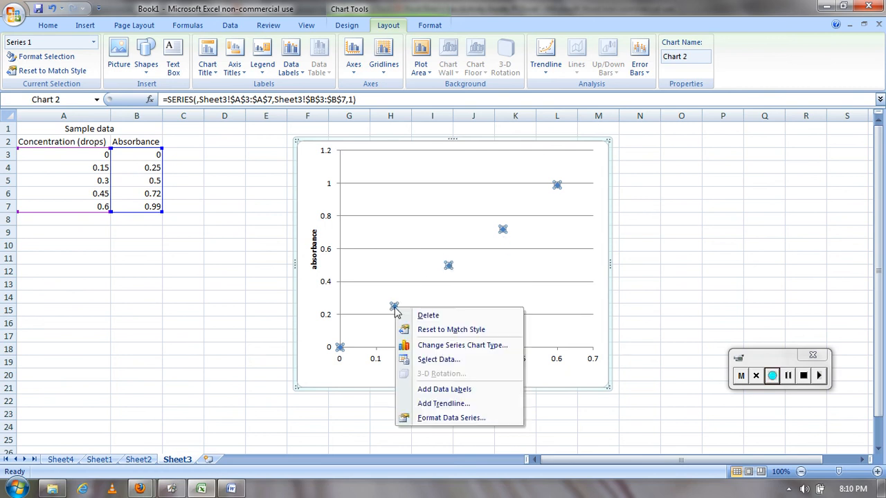
pyautogui.click(460, 404)
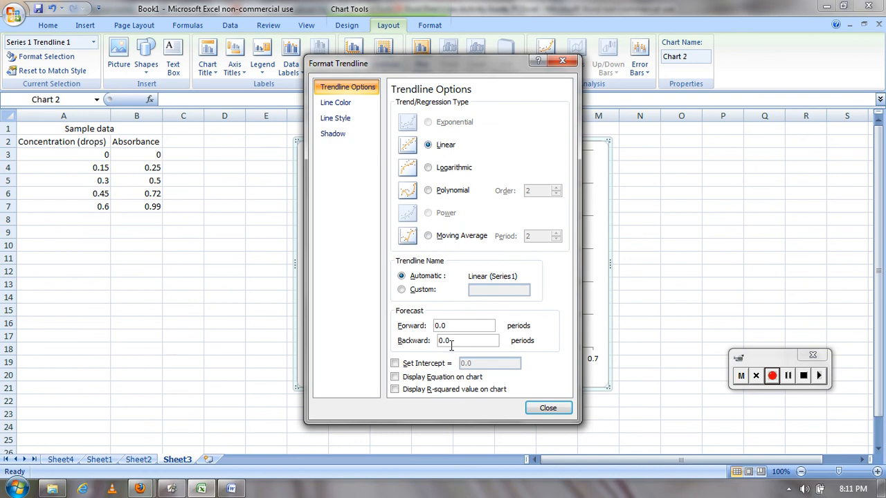
pyautogui.click(446, 379)
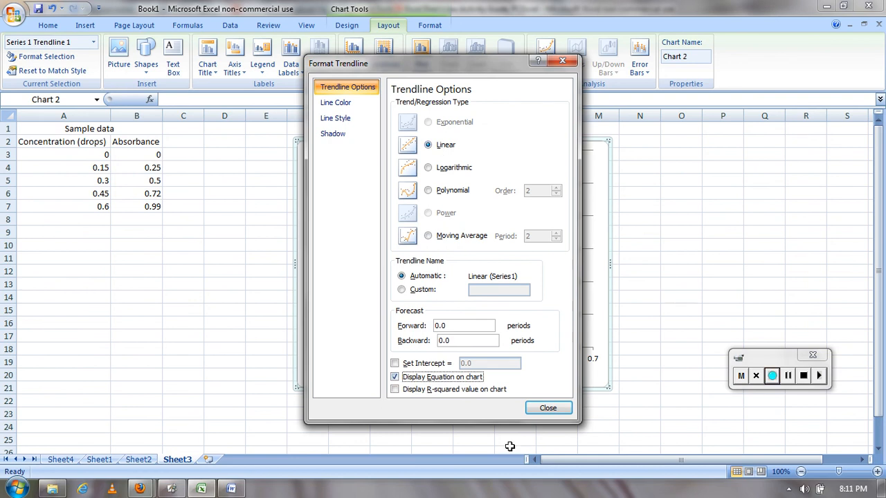
pyautogui.click(429, 390)
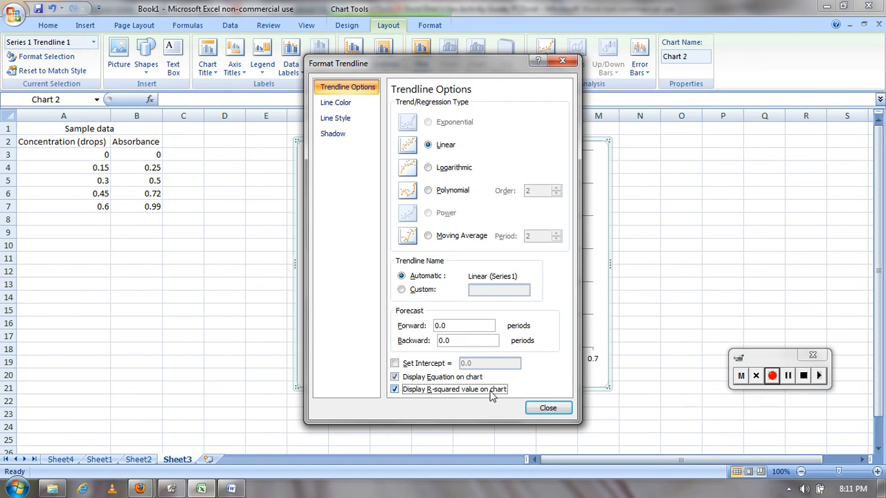
pyautogui.click(546, 409)
# Move the trendline equation and R-squared label up, clear of the line, just below the 1.2 gridline
pyautogui.click(508, 184)
pyautogui.moveTo(508, 183); pyautogui.dragTo(519, 163)
pyautogui.click(434, 207)
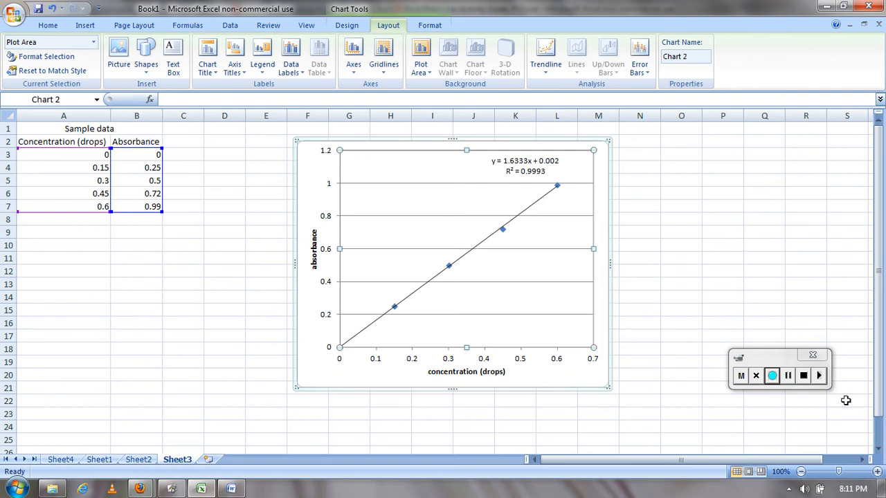
pyautogui.click(788, 375)
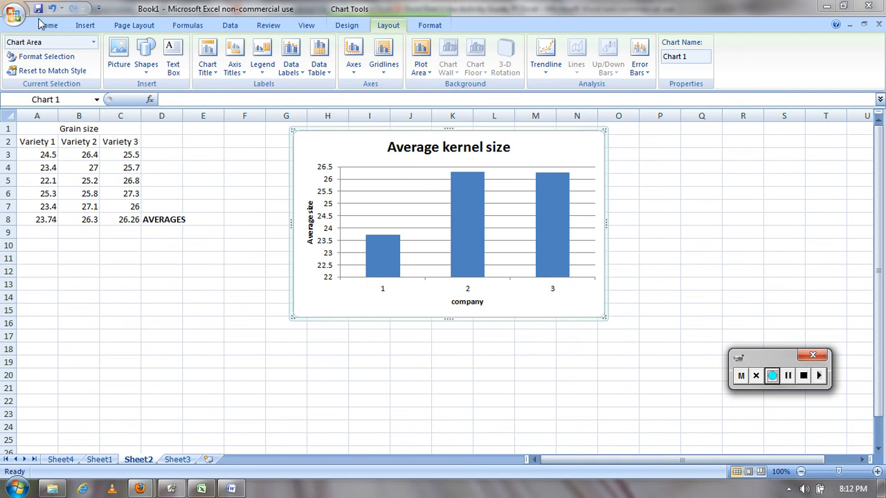
# Check the Analysis ToolPak in Excel's add-in options and apply the add-in selection
pyautogui.click(15, 14)
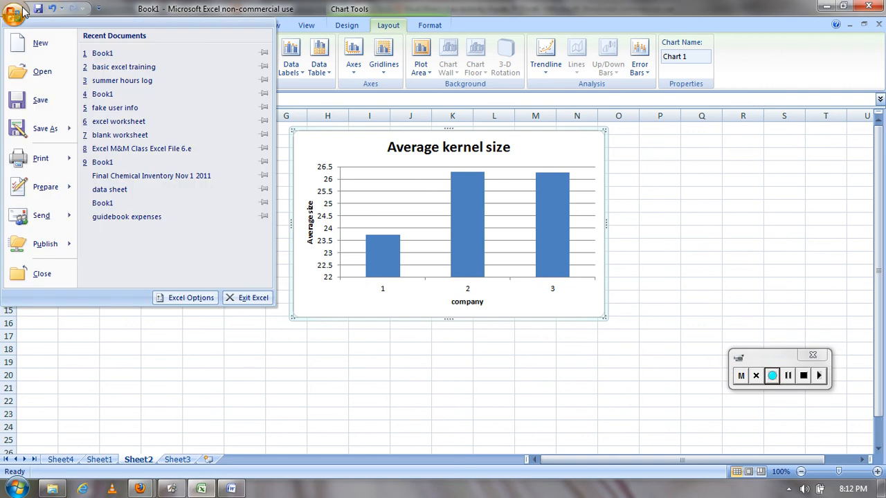
pyautogui.click(193, 298)
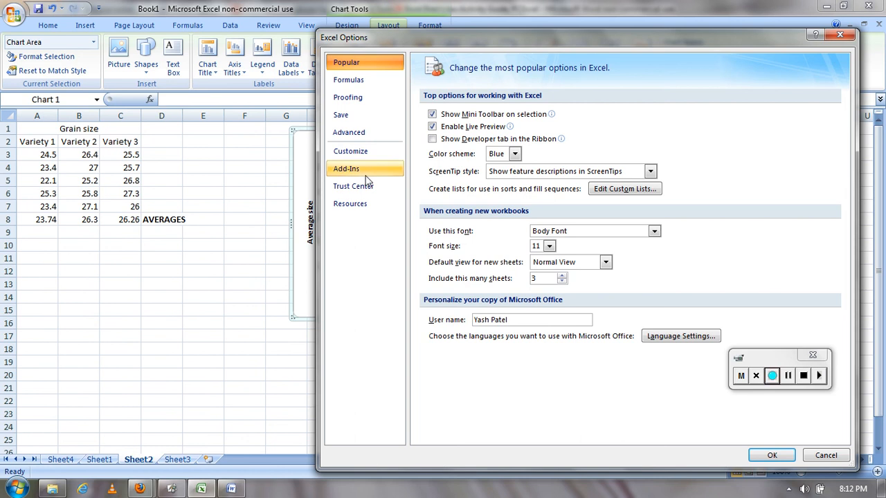
pyautogui.click(366, 174)
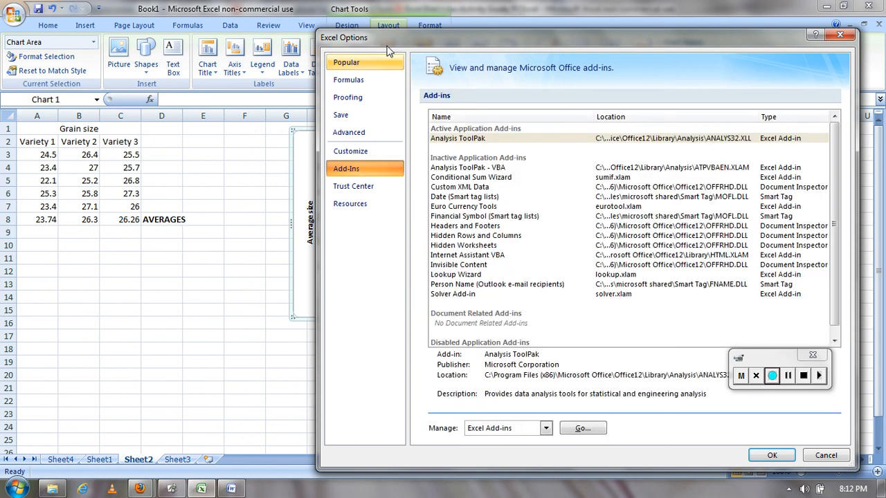
pyautogui.click(449, 139)
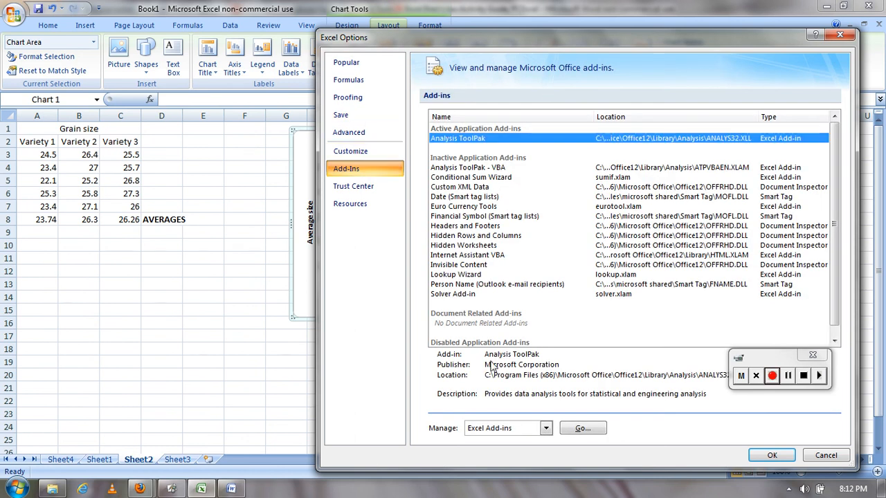
pyautogui.click(584, 430)
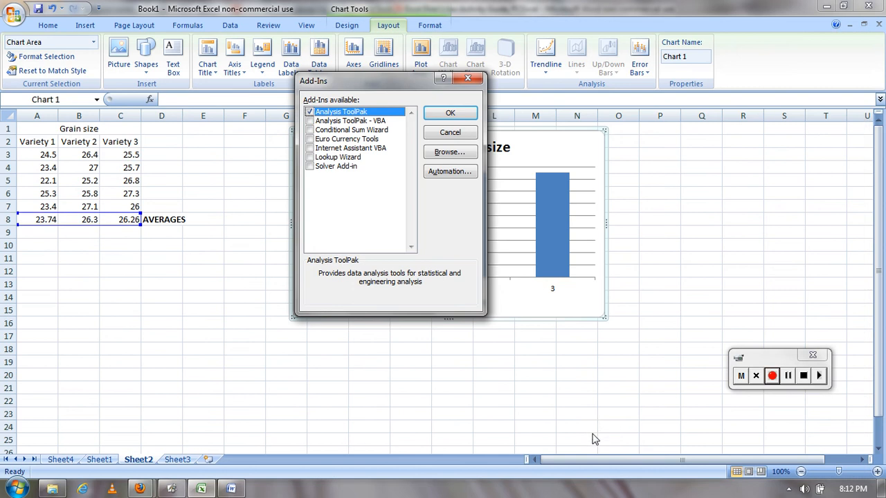
pyautogui.click(310, 112)
pyautogui.click(450, 113)
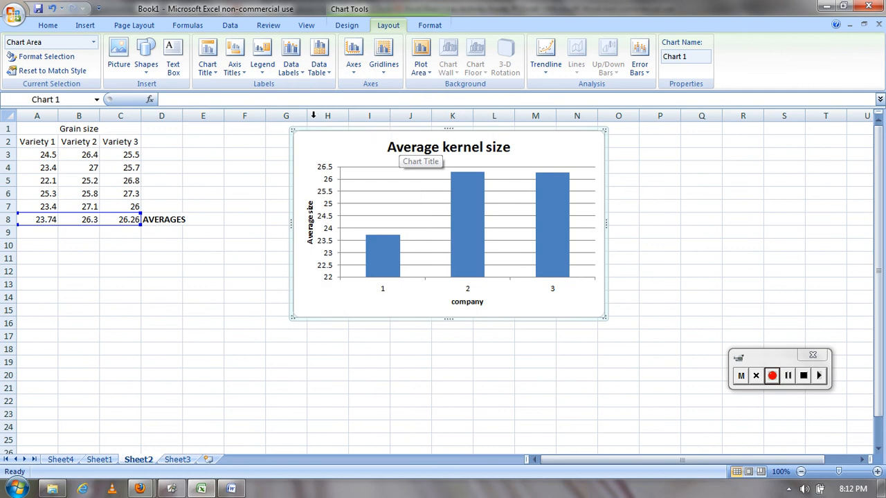
# Select the grain size values A3:C7 and start the Anova: Single Factor data analysis tool
pyautogui.click(109, 182)
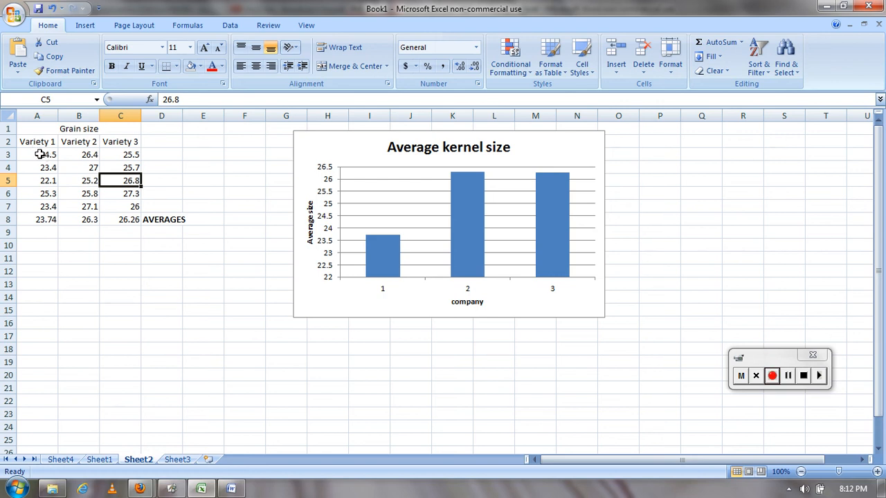
pyautogui.moveTo(40, 154); pyautogui.dragTo(119, 205)
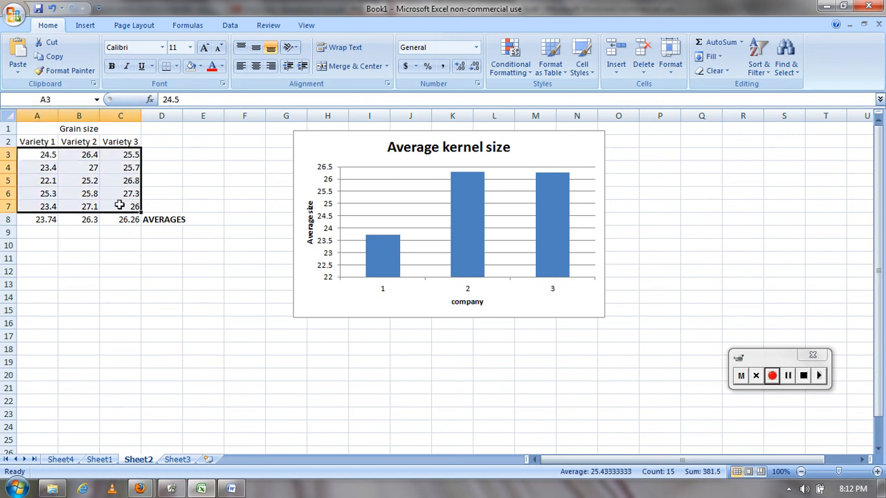
pyautogui.click(772, 377)
pyautogui.click(231, 26)
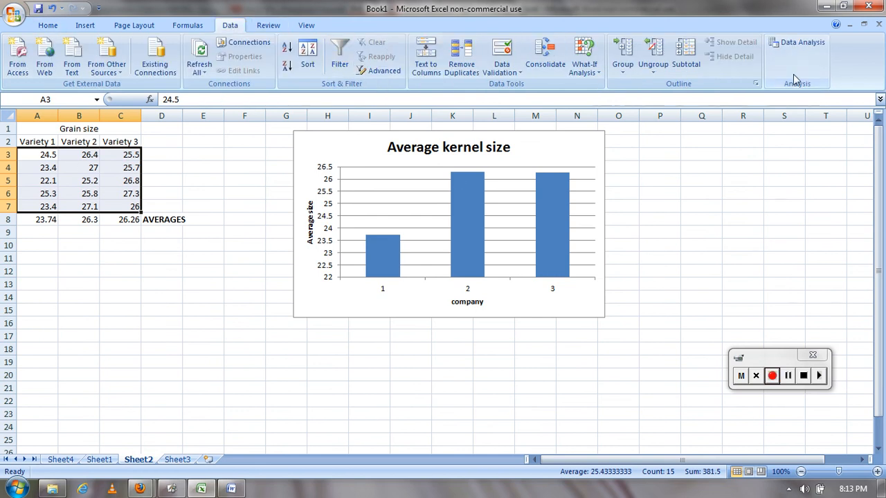
pyautogui.click(799, 42)
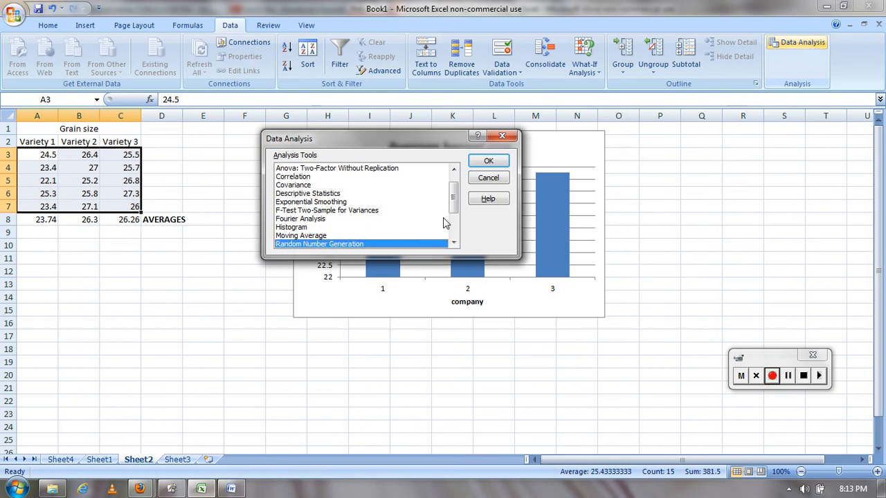
pyautogui.moveTo(453, 197); pyautogui.dragTo(453, 172)
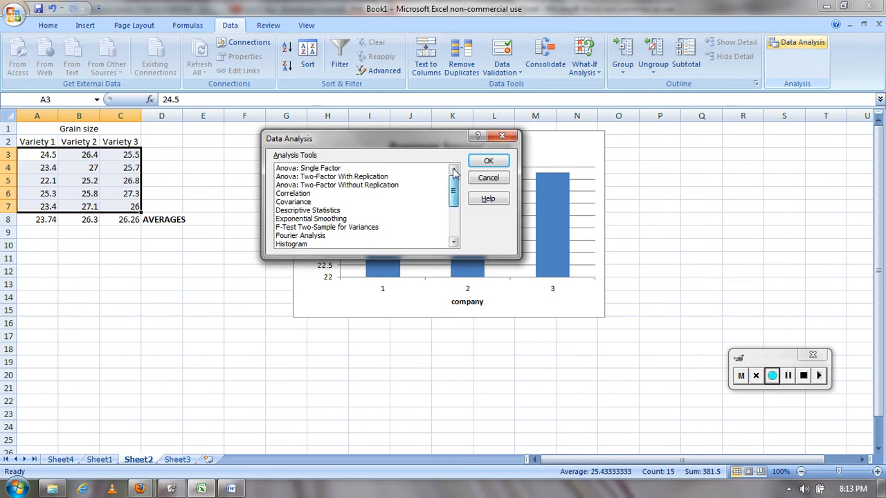
pyautogui.click(382, 169)
pyautogui.click(487, 161)
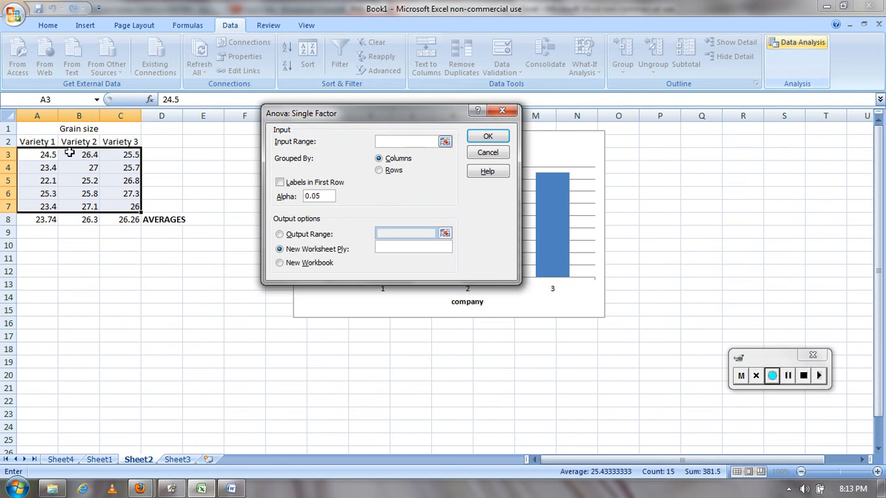
# Run the single-factor ANOVA on A3:C7, grouped by columns, into a new worksheet and fit column A of the results to its contents
pyautogui.click(445, 144)
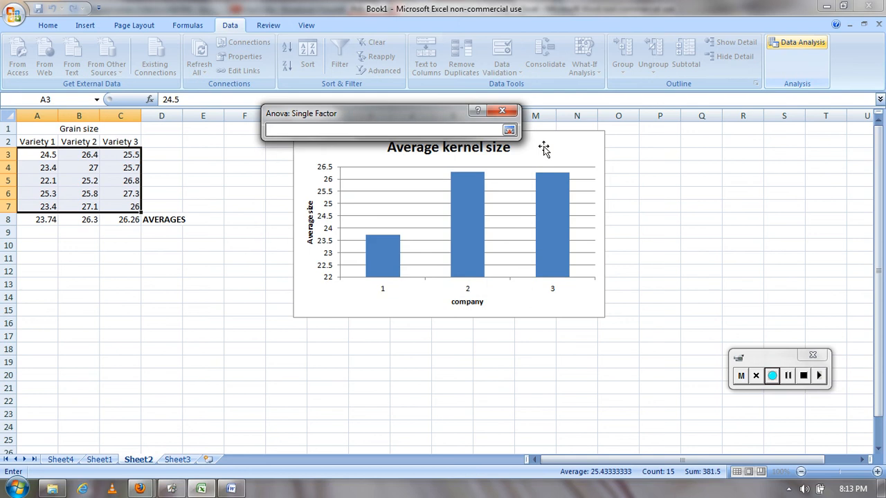
pyautogui.moveTo(44, 154); pyautogui.dragTo(123, 206)
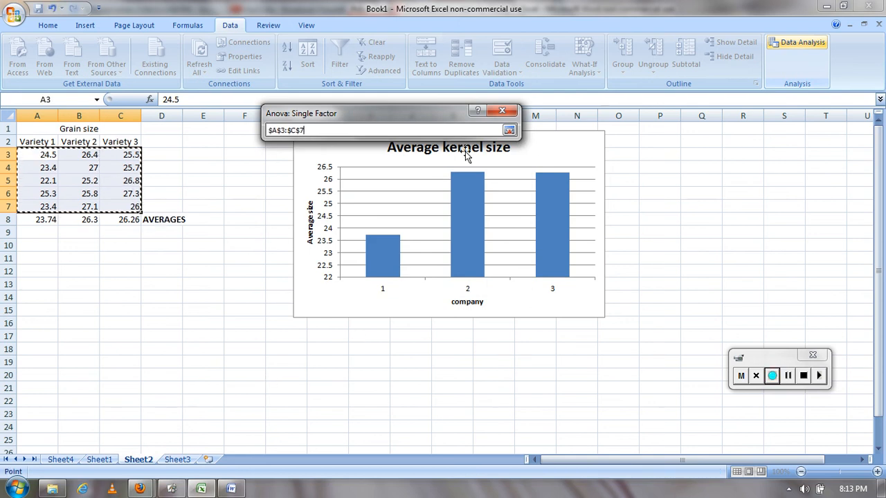
pyautogui.click(510, 130)
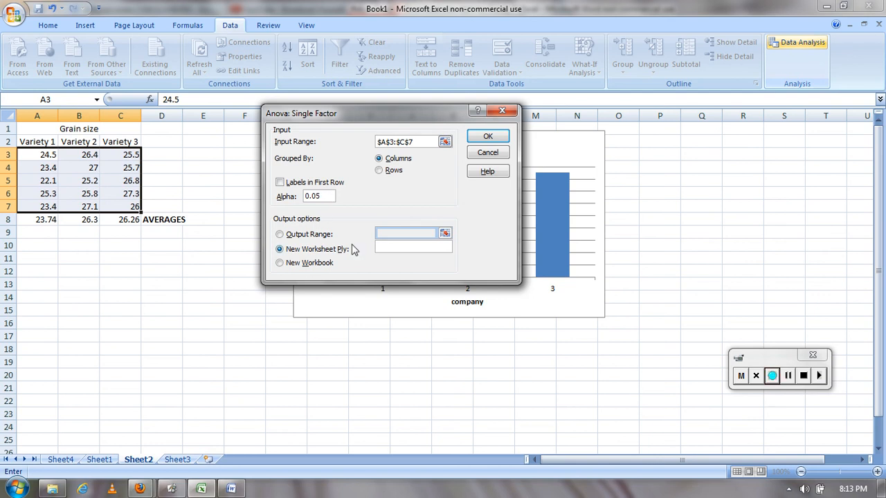
pyautogui.click(488, 137)
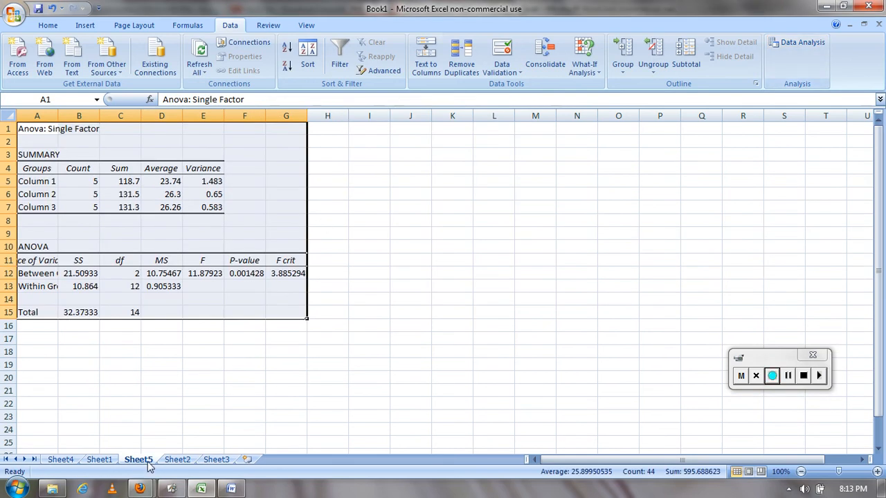
pyautogui.click(164, 339)
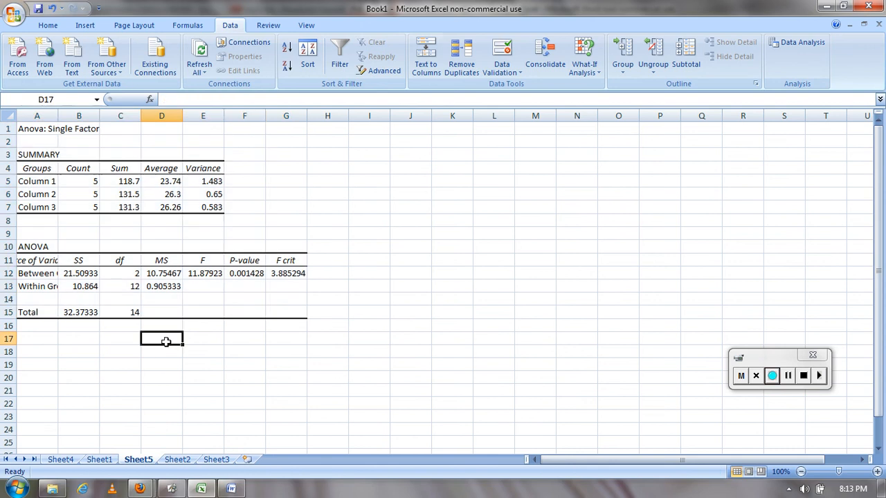
pyautogui.doubleClick(58, 115)
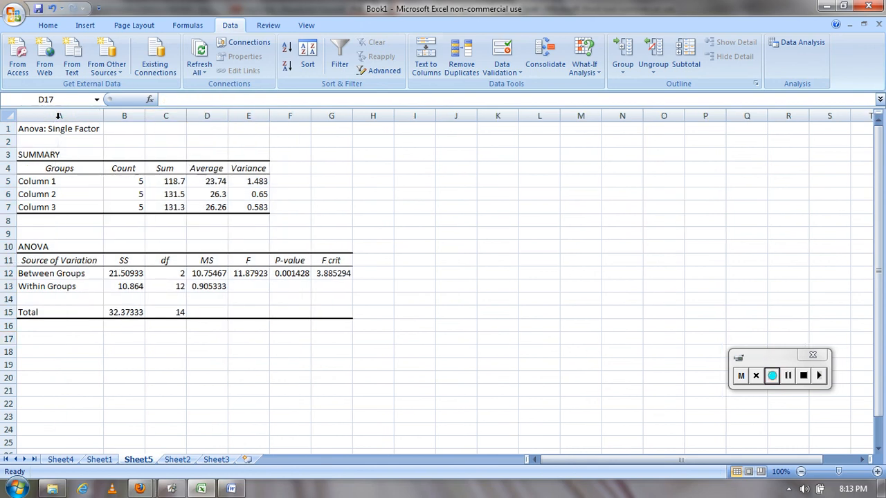
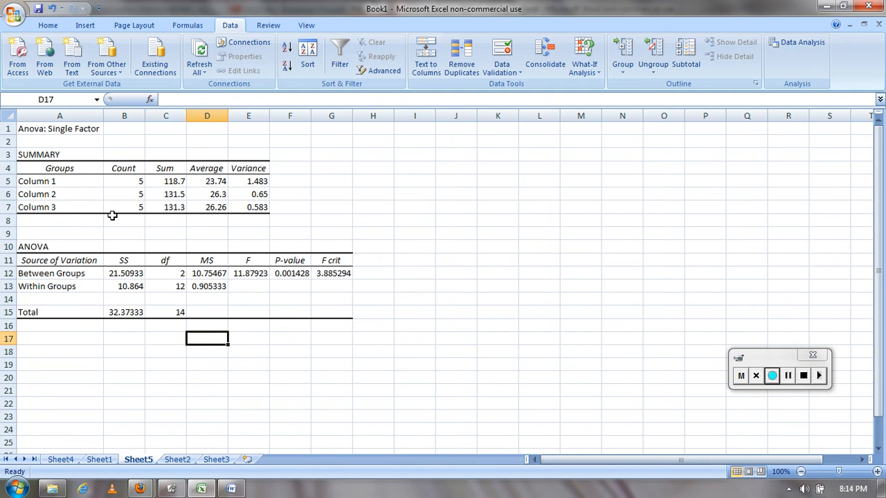
# Copy the ANOVA SUMMARY table A3:E7 from Sheet5 and paste it into Sheet2 starting at cell A11
pyautogui.moveTo(52, 155); pyautogui.dragTo(253, 208)
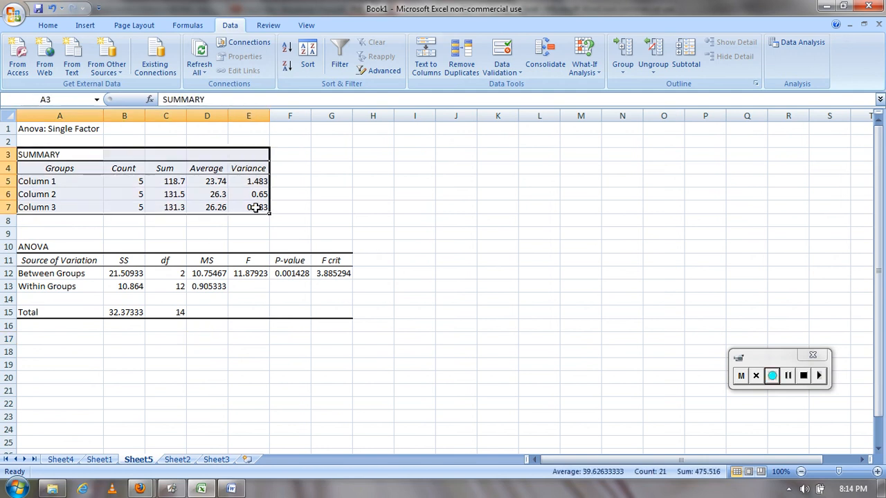
pyautogui.hotkey('ctrl', 'c')
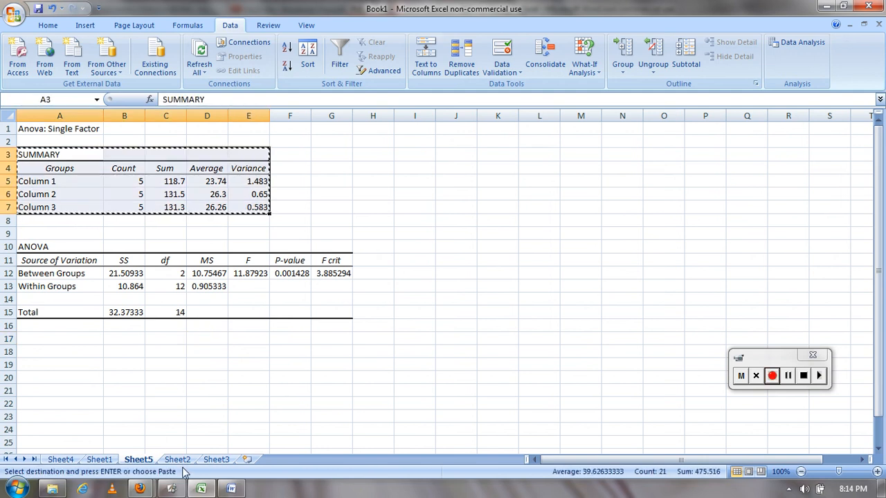
pyautogui.click(208, 460)
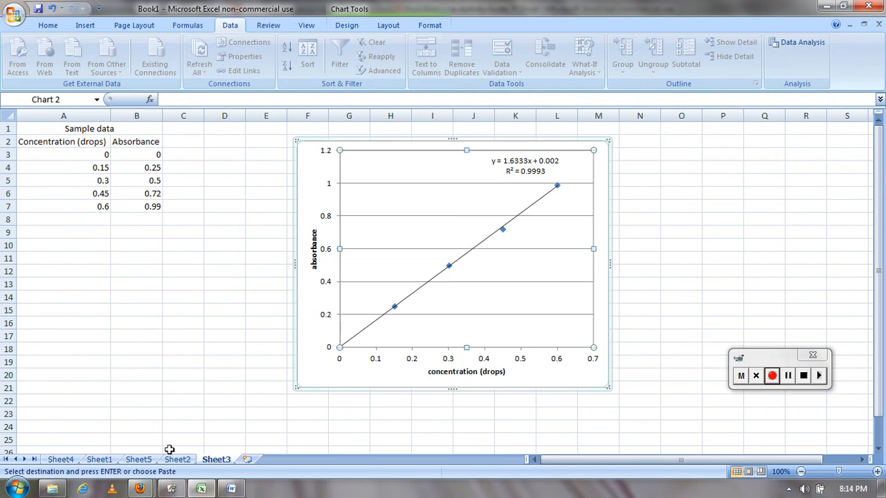
pyautogui.click(109, 460)
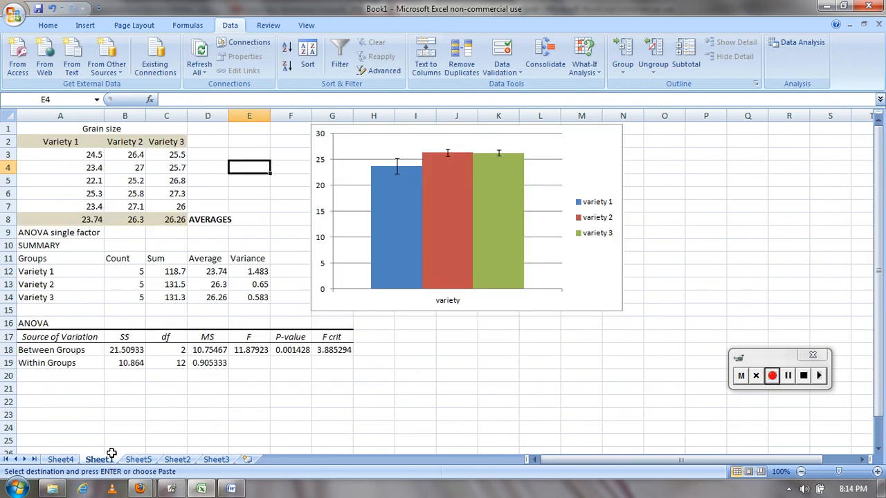
pyautogui.click(76, 463)
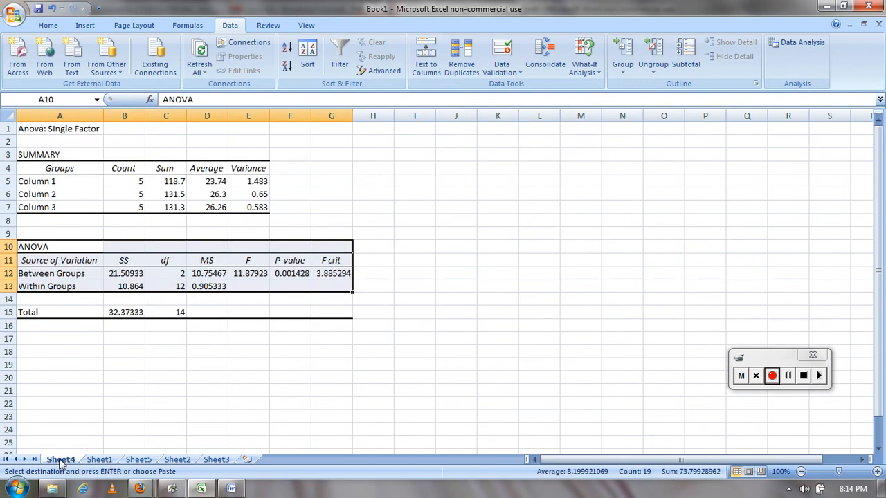
pyautogui.click(91, 462)
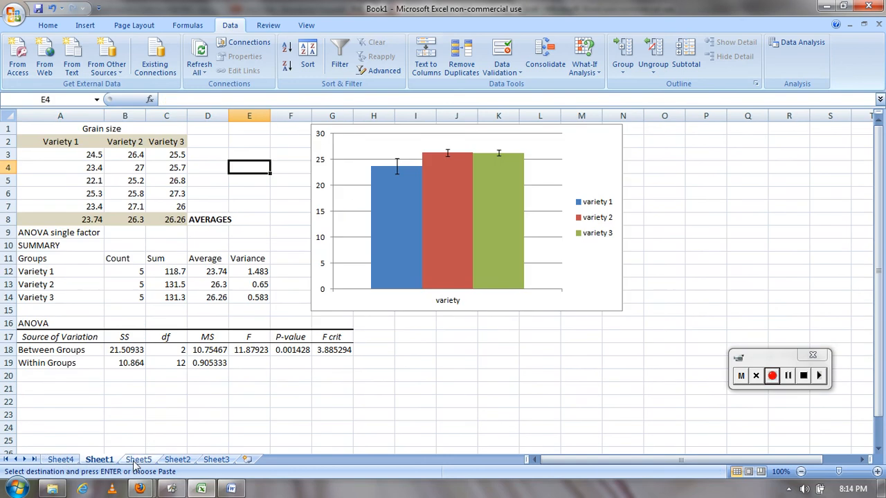
pyautogui.click(138, 461)
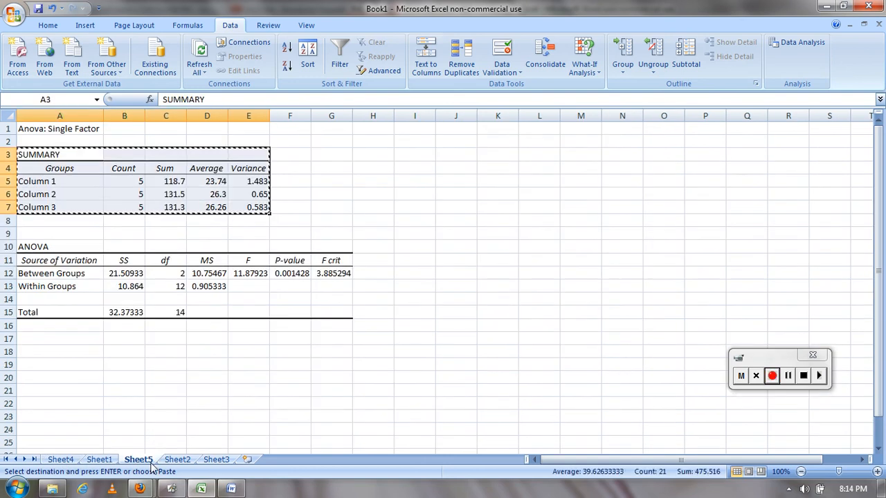
pyautogui.click(176, 462)
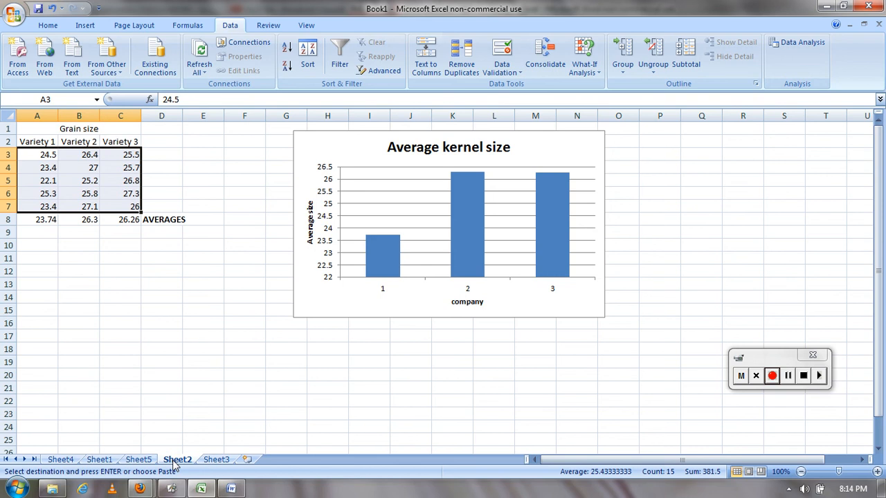
pyautogui.click(31, 254)
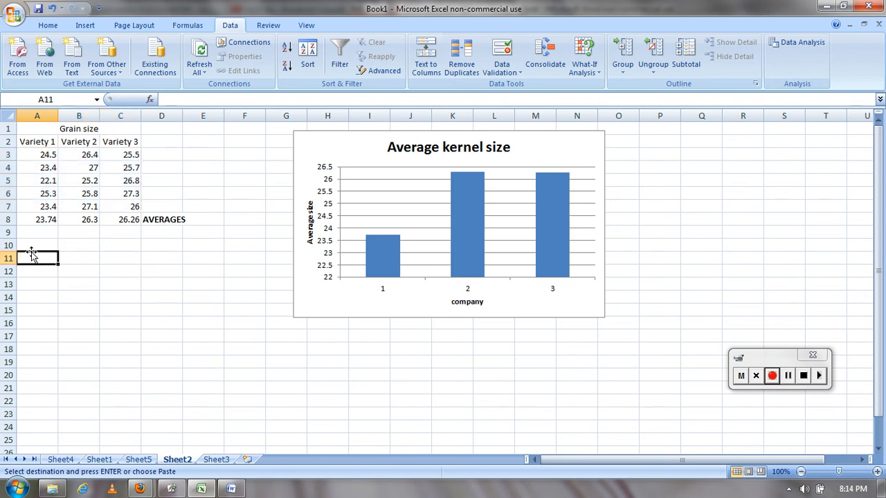
pyautogui.hotkey('ctrl', 'v')
pyautogui.click(239, 221)
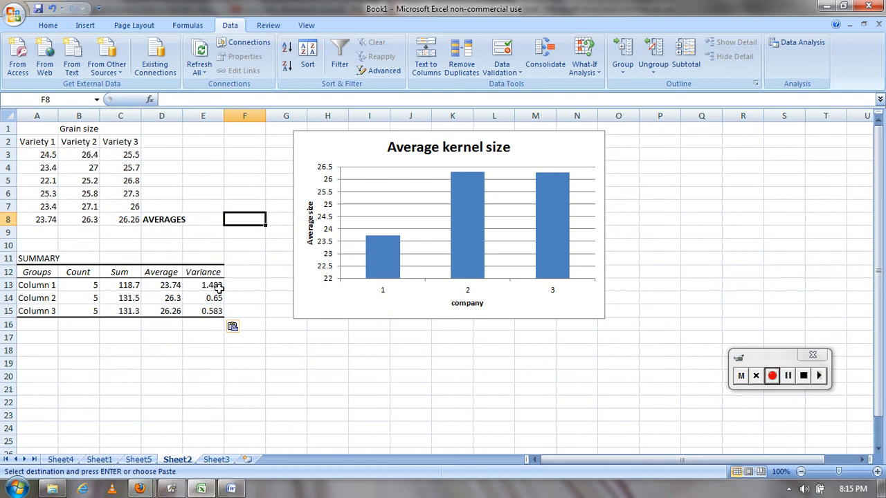
# Select the first column of the Average kernel size chart and open the custom error values for its vertical error bars
pyautogui.click(390, 251)
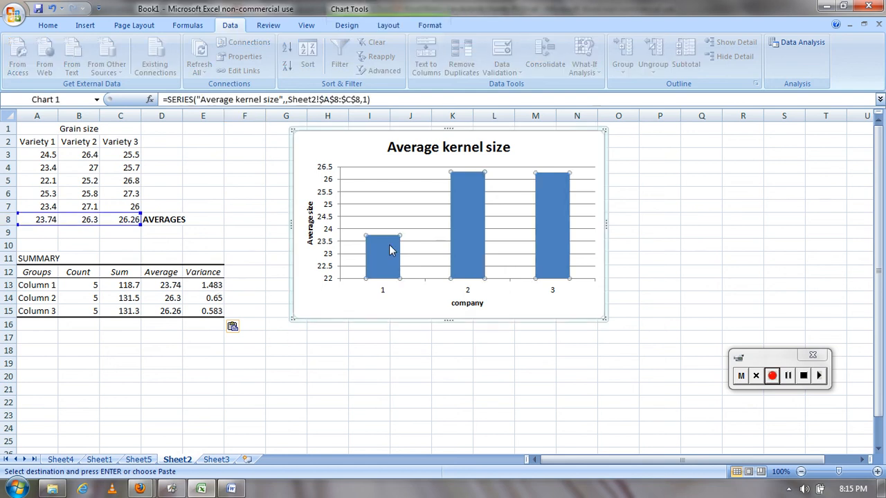
pyautogui.moveTo(390, 250)
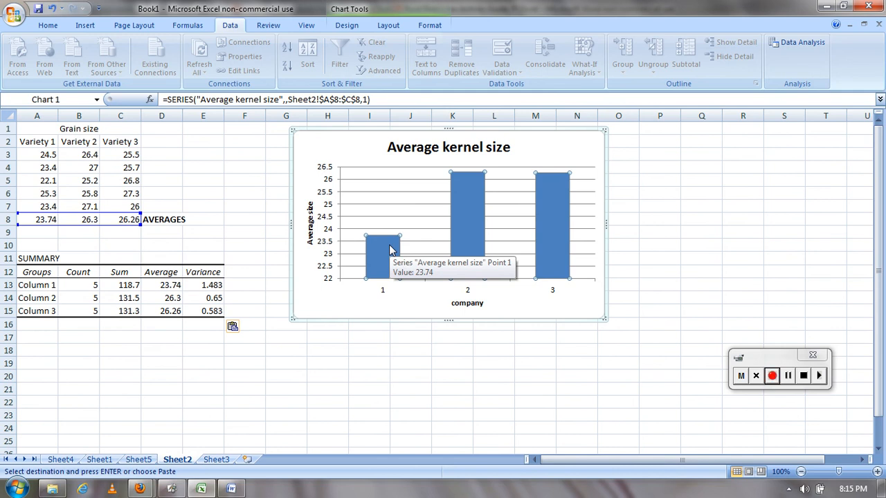
pyautogui.click(390, 251)
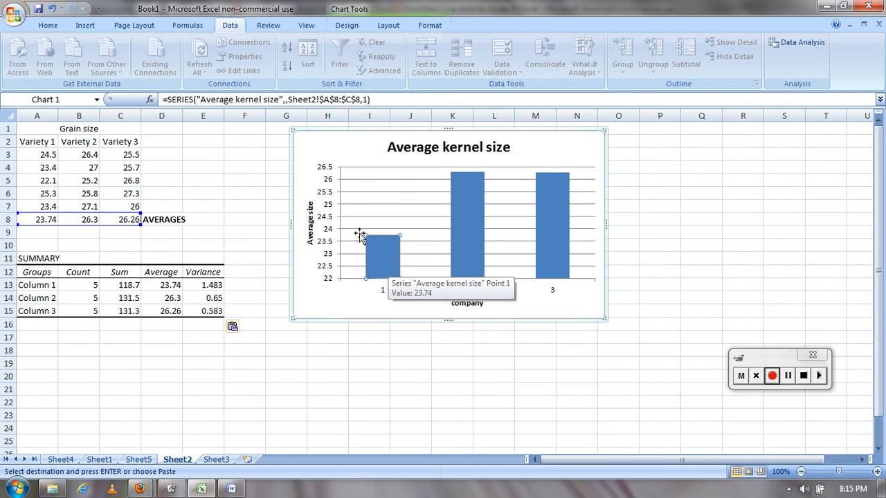
pyautogui.click(392, 28)
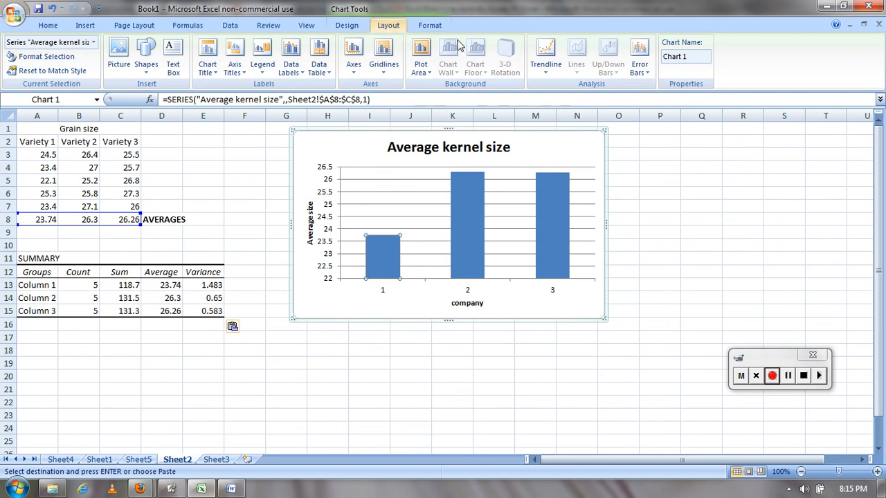
pyautogui.click(630, 73)
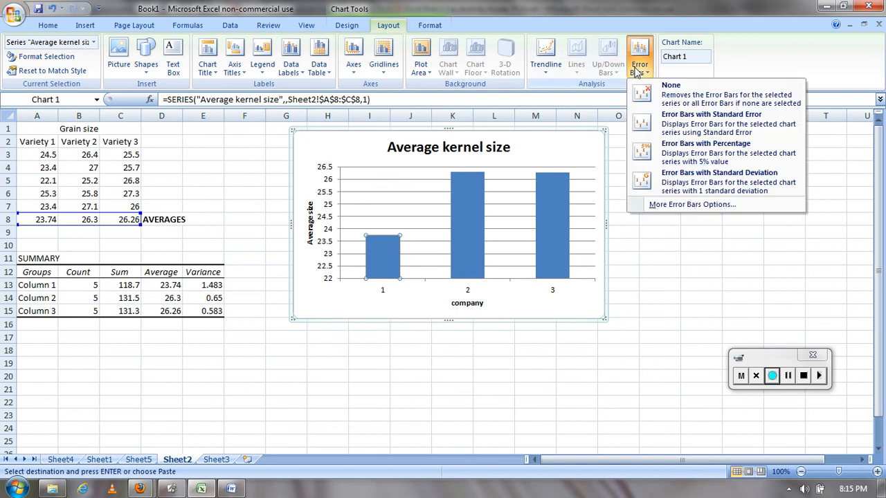
pyautogui.click(695, 207)
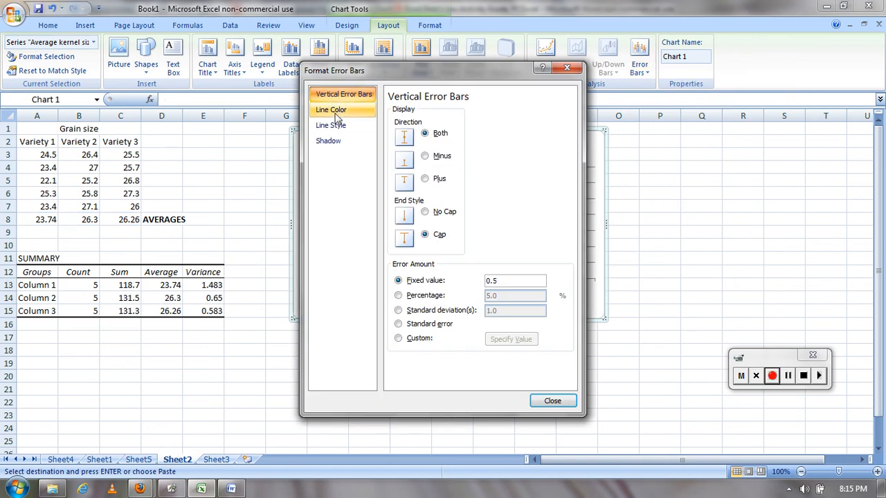
pyautogui.click(429, 340)
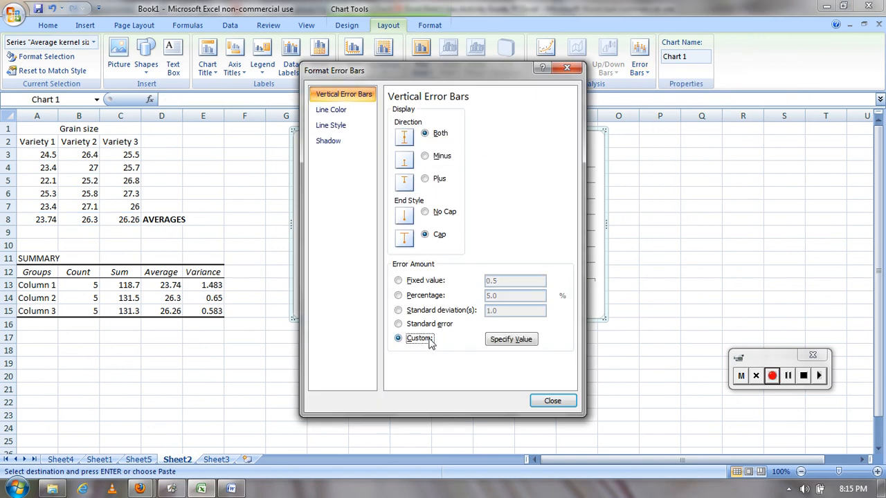
pyautogui.click(511, 340)
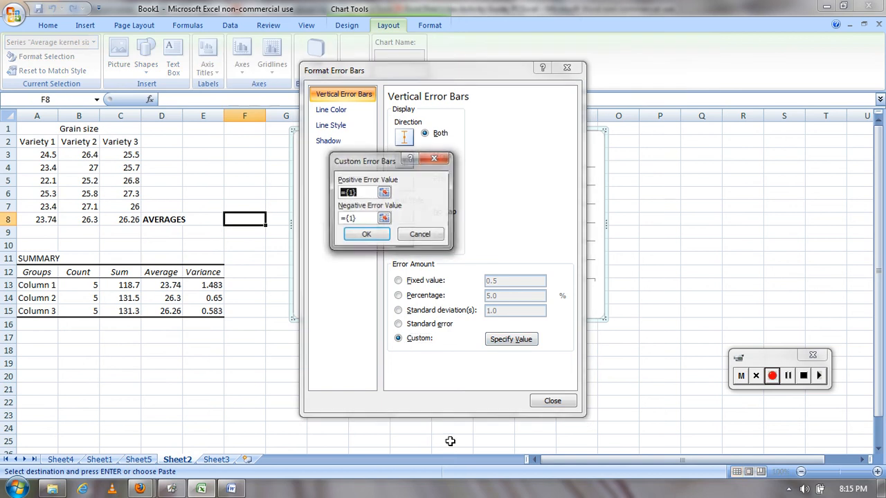
# Try error bars with the variance in Sheet2 cell E13 as both positive and negative error value, and delete these error bars
pyautogui.click(385, 194)
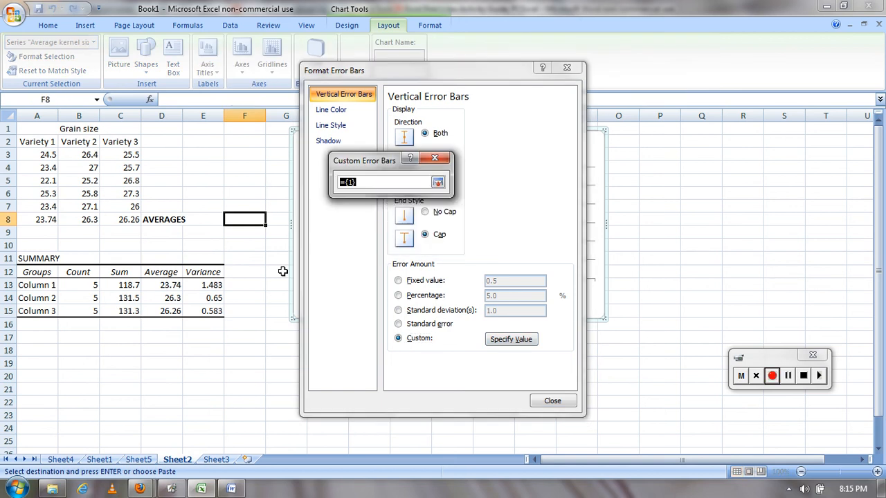
pyautogui.click(203, 285)
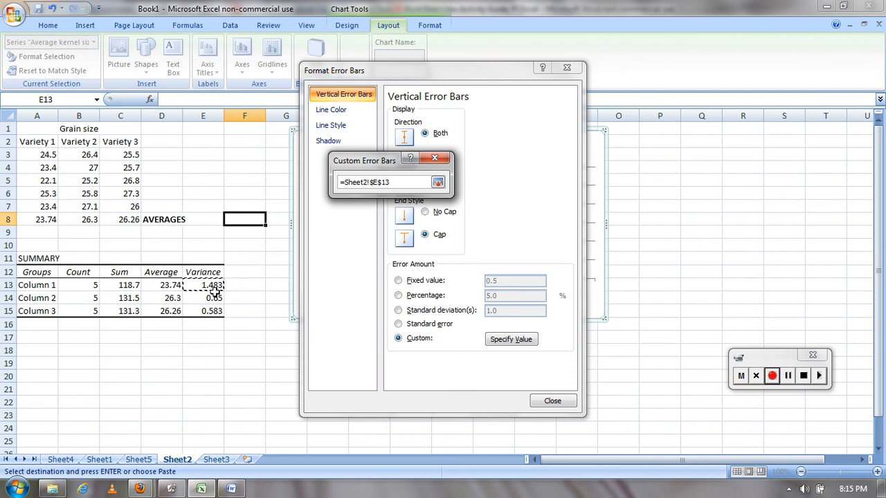
pyautogui.click(438, 182)
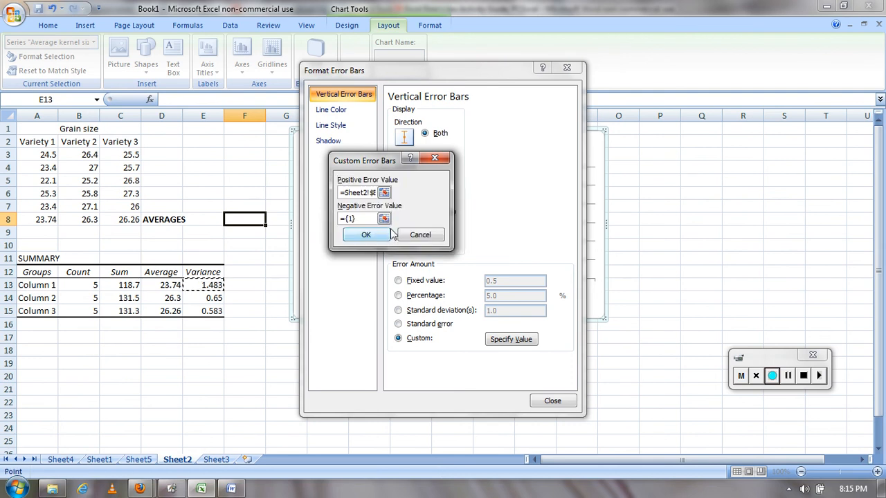
pyautogui.click(384, 219)
pyautogui.click(219, 285)
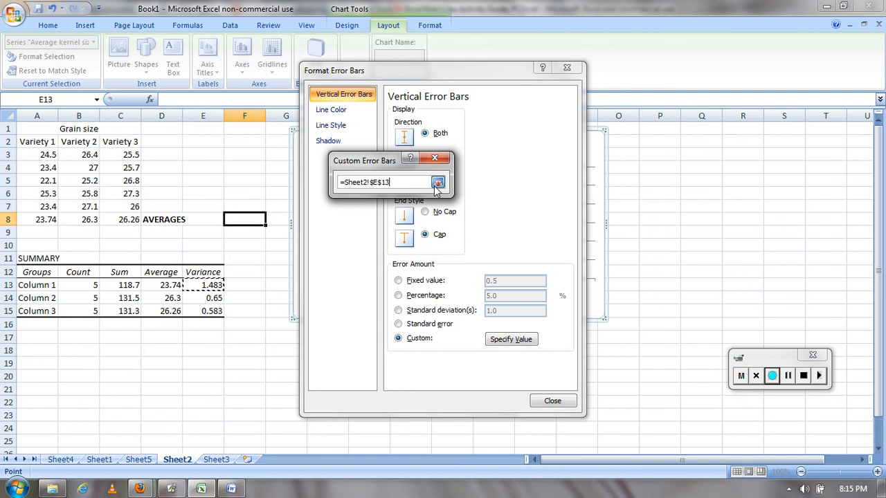
pyautogui.click(438, 182)
pyautogui.click(366, 234)
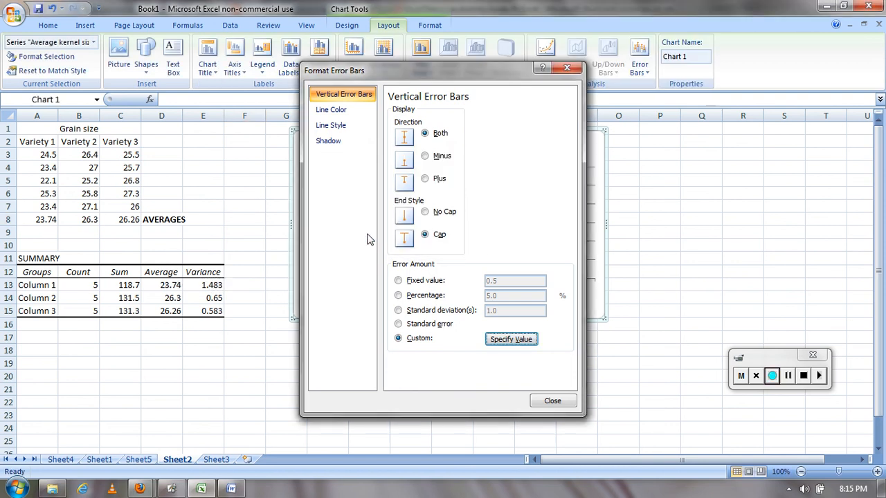
pyautogui.click(553, 401)
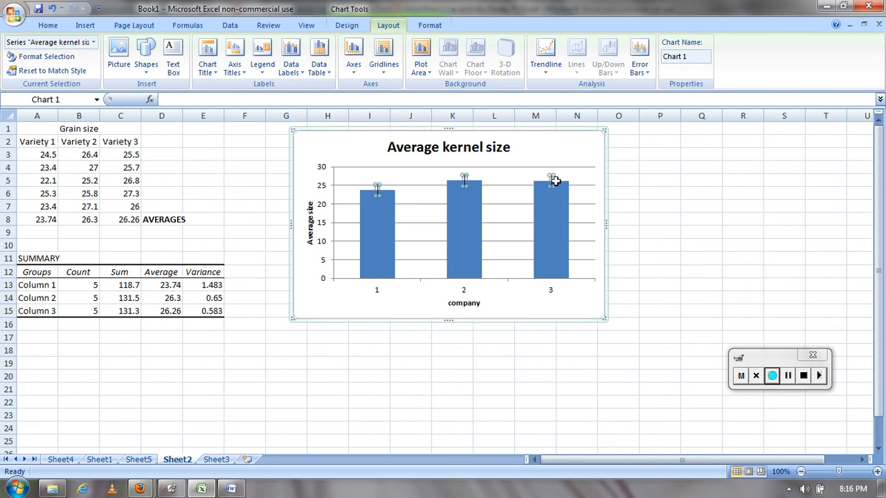
pyautogui.press('Delete')
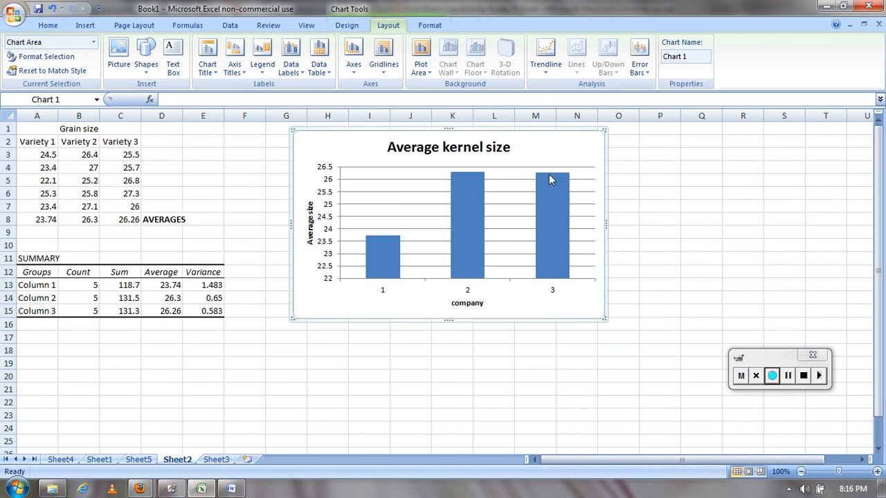
# Reselect only the column for company 1 and choose a custom error amount with specified values for its vertical error bars
pyautogui.click(380, 258)
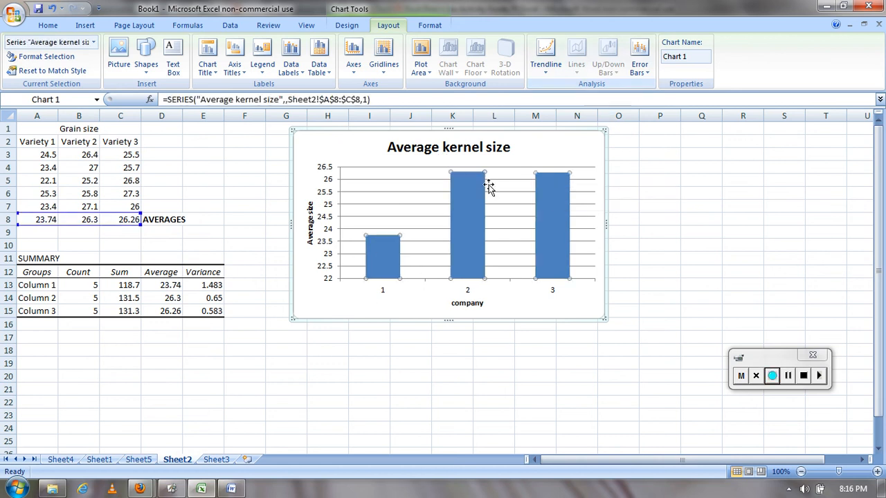
pyautogui.click(381, 270)
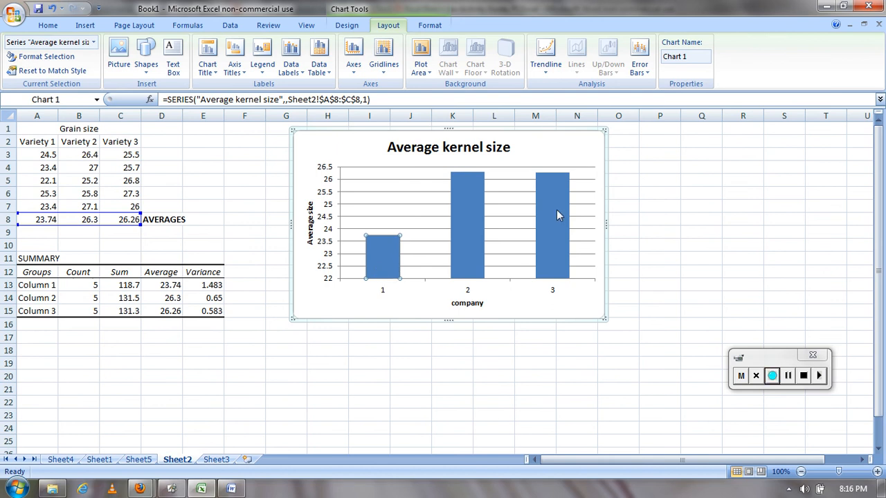
pyautogui.moveTo(542, 212)
pyautogui.moveTo(379, 258)
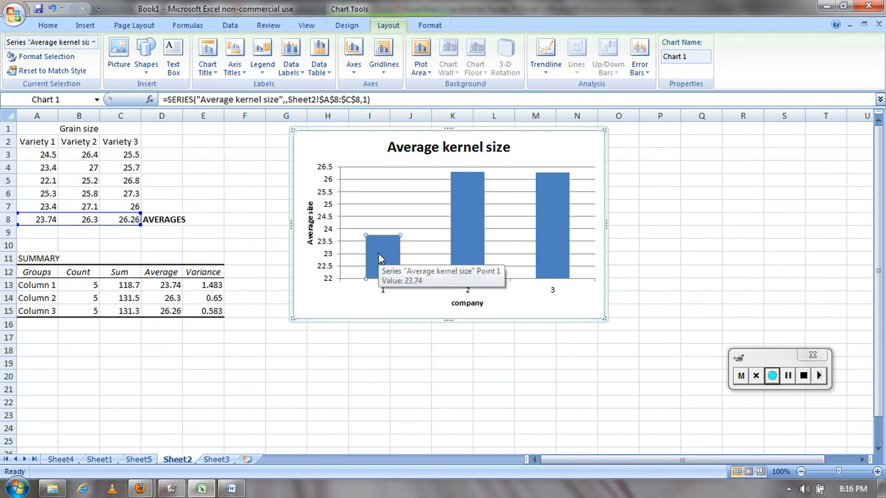
pyautogui.click(638, 60)
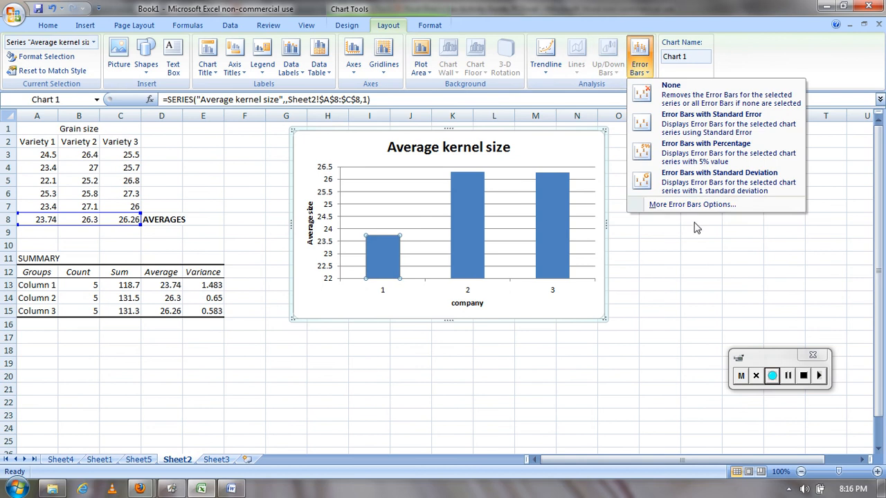
pyautogui.click(693, 205)
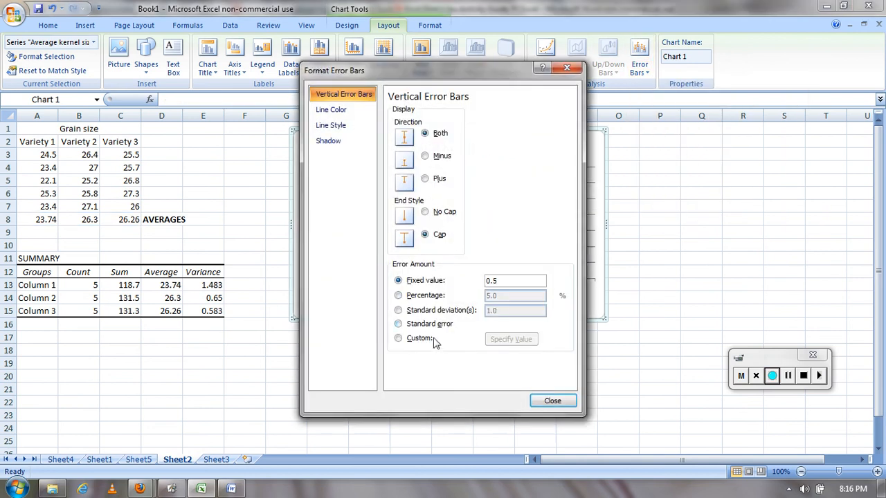
pyautogui.click(398, 338)
pyautogui.click(511, 339)
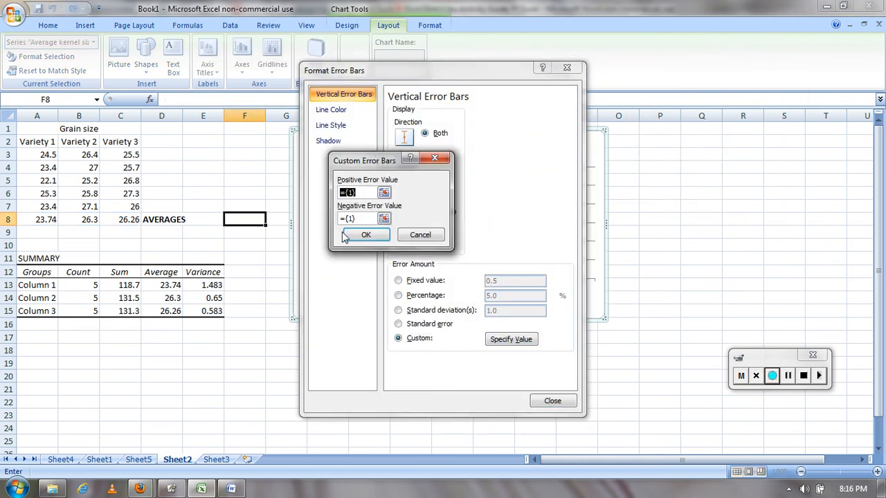
# Set the positive and negative error values to Sheet2 cell E13 and apply the custom error bars
pyautogui.click(384, 192)
pyautogui.click(211, 285)
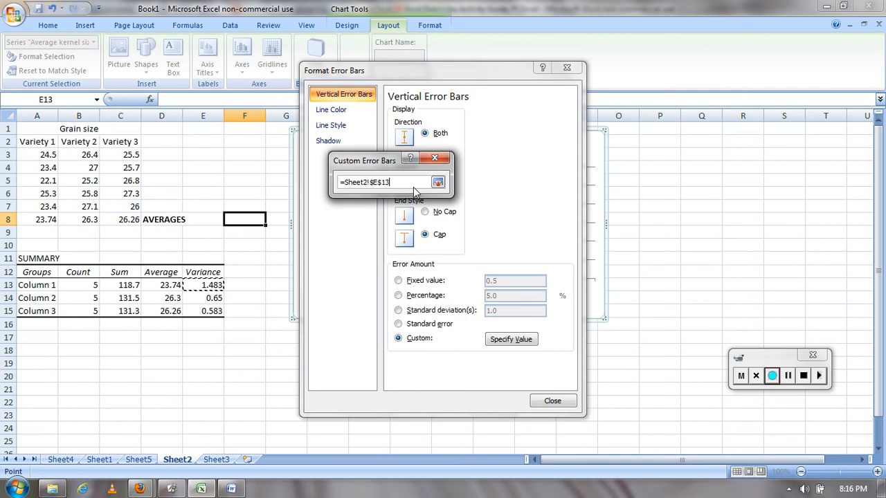
pyautogui.click(438, 182)
pyautogui.click(383, 218)
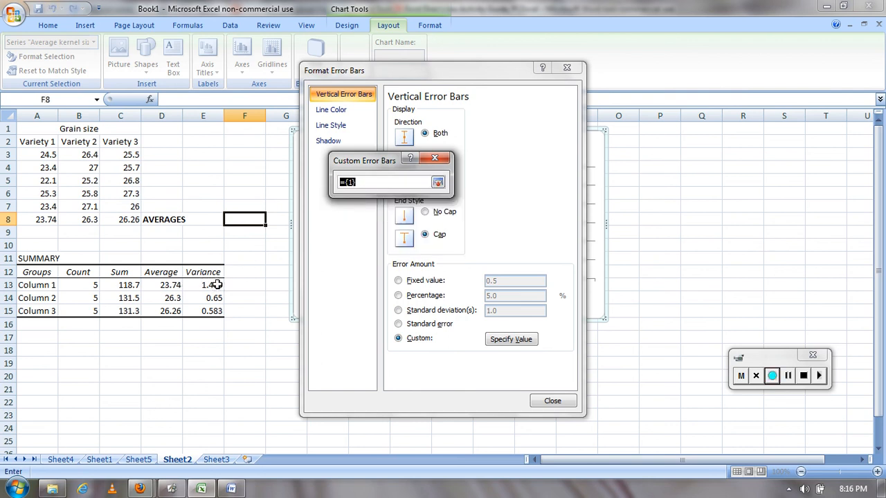
pyautogui.click(212, 284)
pyautogui.click(436, 187)
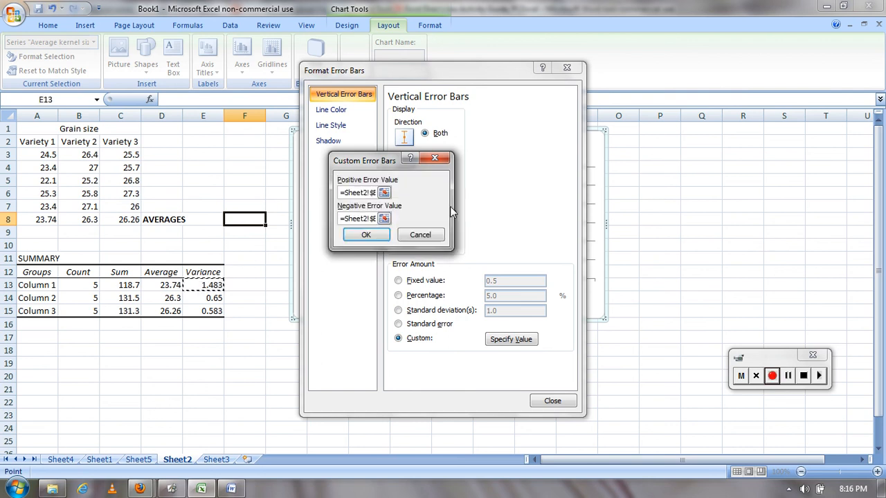
pyautogui.click(366, 235)
pyautogui.click(551, 402)
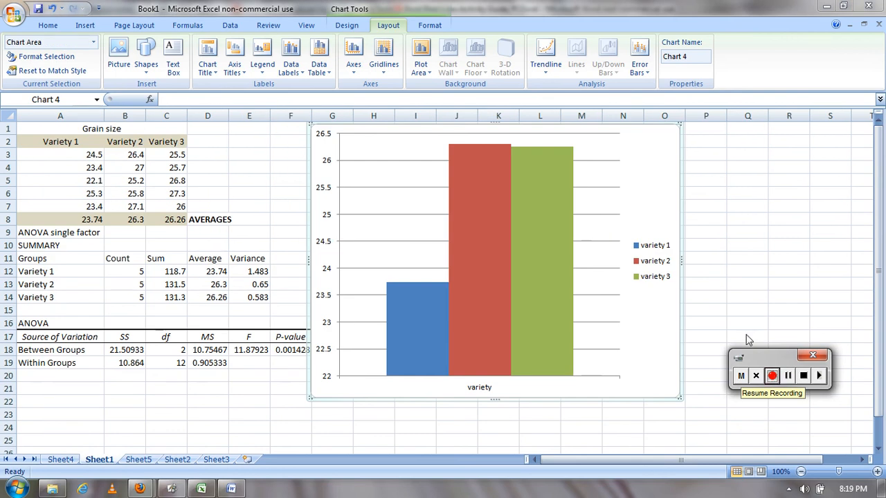
# Add vertical error bars to the variety 1 series in the Sheet1 chart and choose a custom error amount with specified values
pyautogui.click(420, 314)
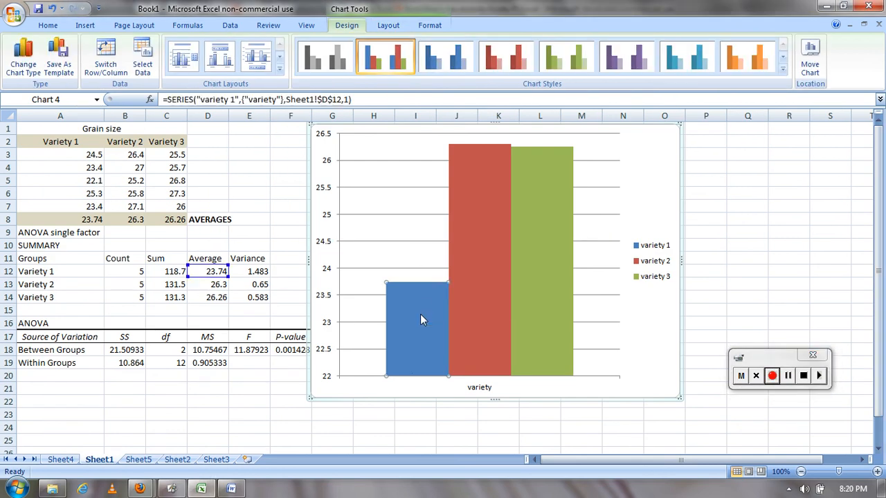
pyautogui.moveTo(399, 334)
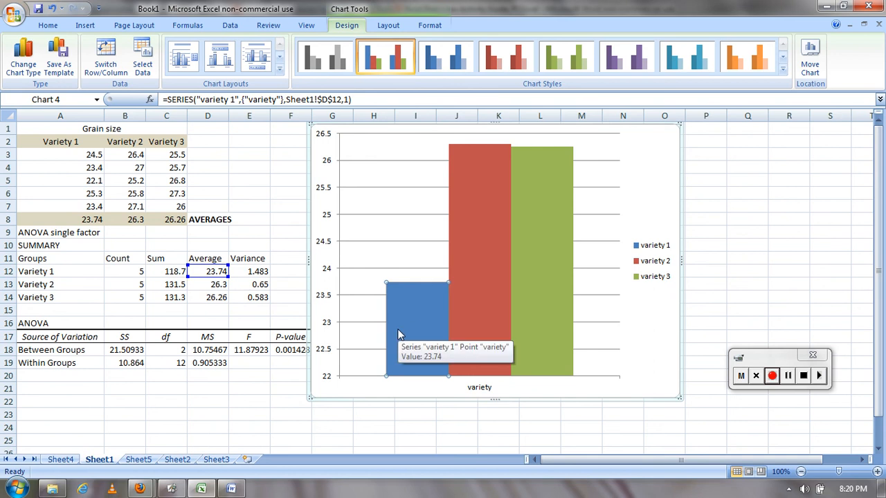
pyautogui.click(388, 25)
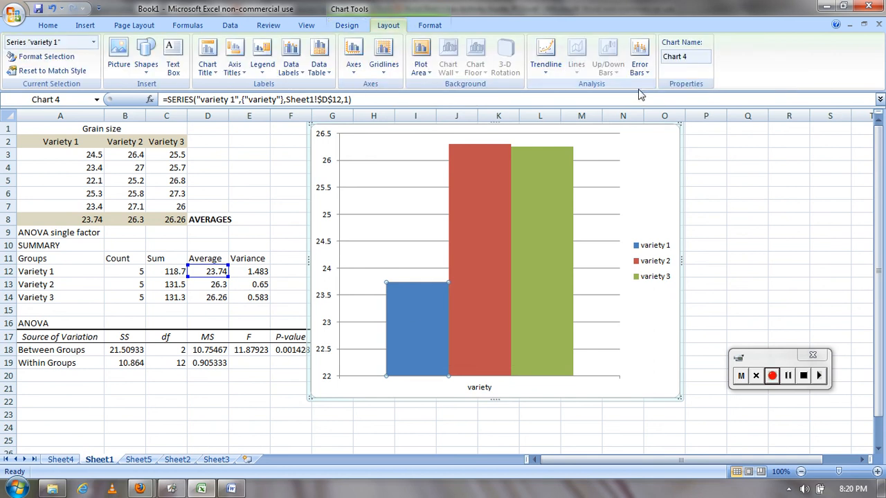
pyautogui.click(639, 59)
pyautogui.click(685, 206)
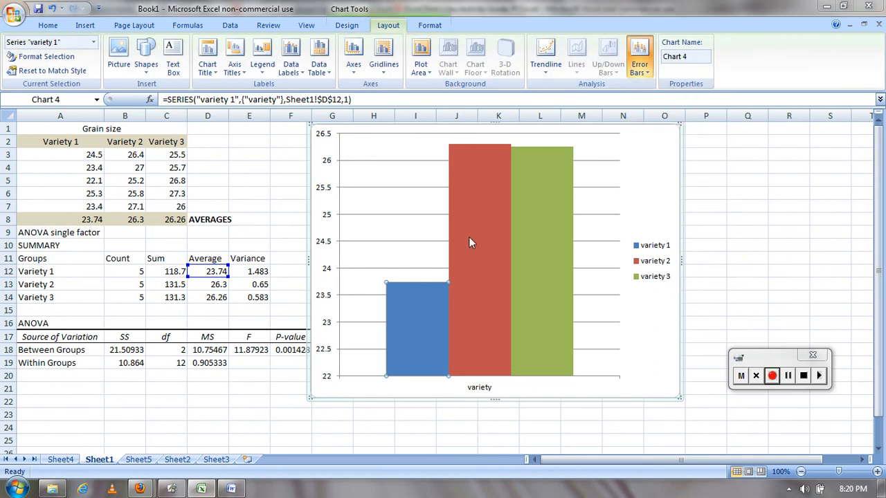
pyautogui.click(645, 320)
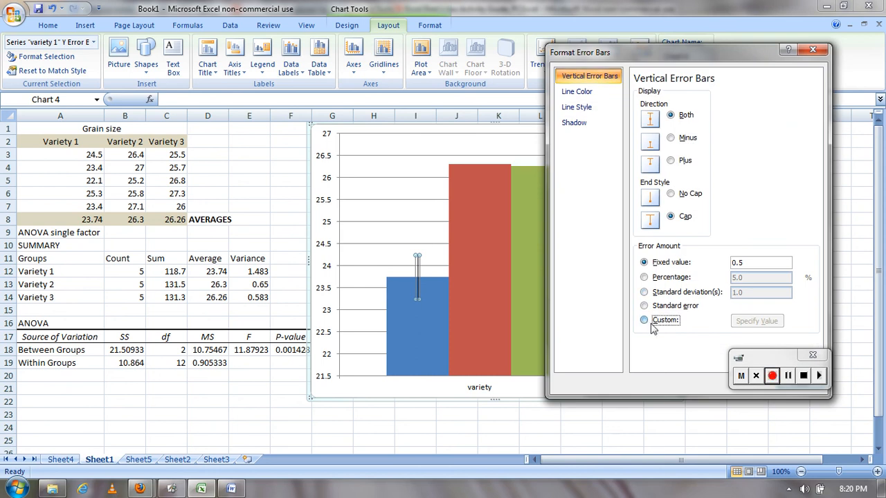
pyautogui.click(739, 323)
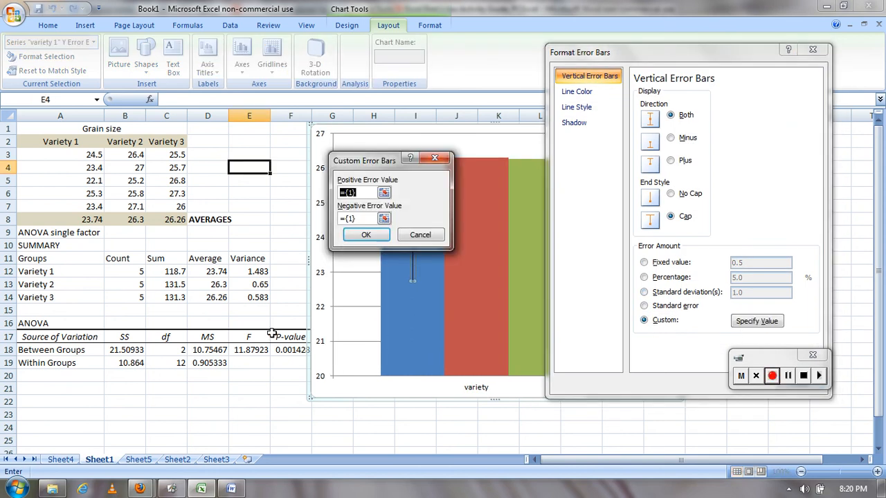
# Set both the positive and negative error values of the variety 1 series to its variance in Sheet1 cell E12
pyautogui.click(384, 193)
pyautogui.click(256, 271)
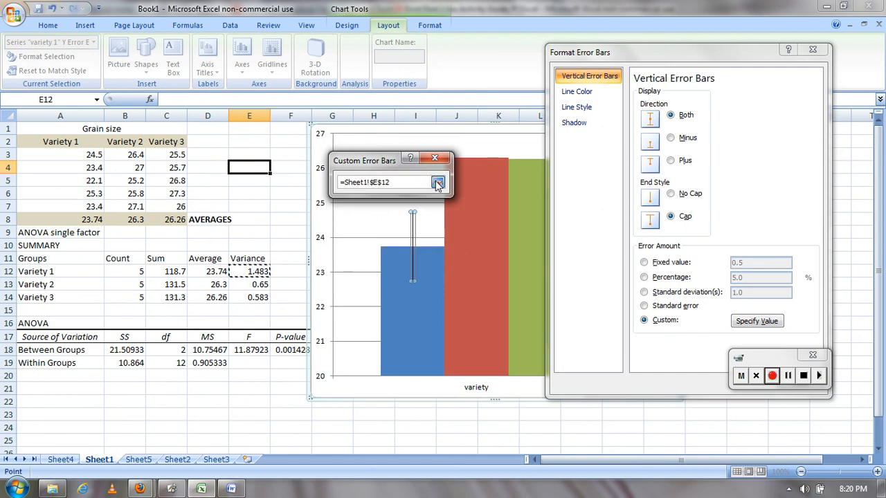
pyautogui.click(436, 183)
pyautogui.click(384, 219)
pyautogui.click(262, 273)
pyautogui.click(438, 183)
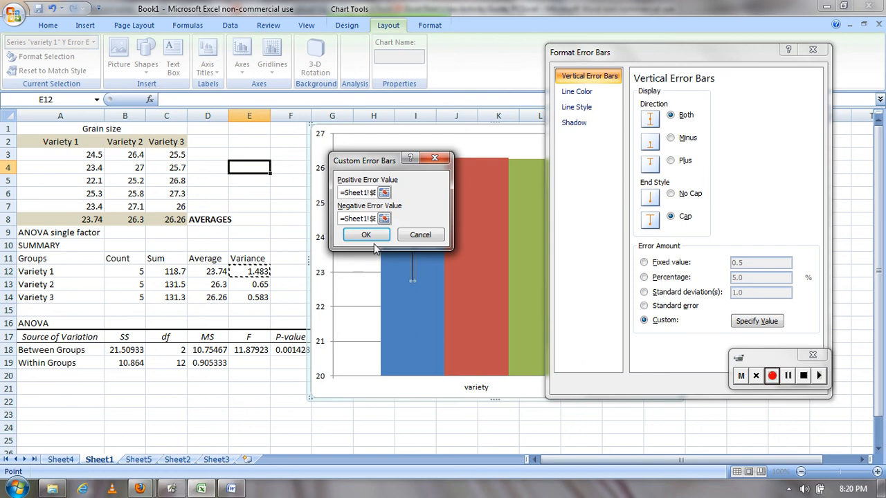
pyautogui.click(366, 235)
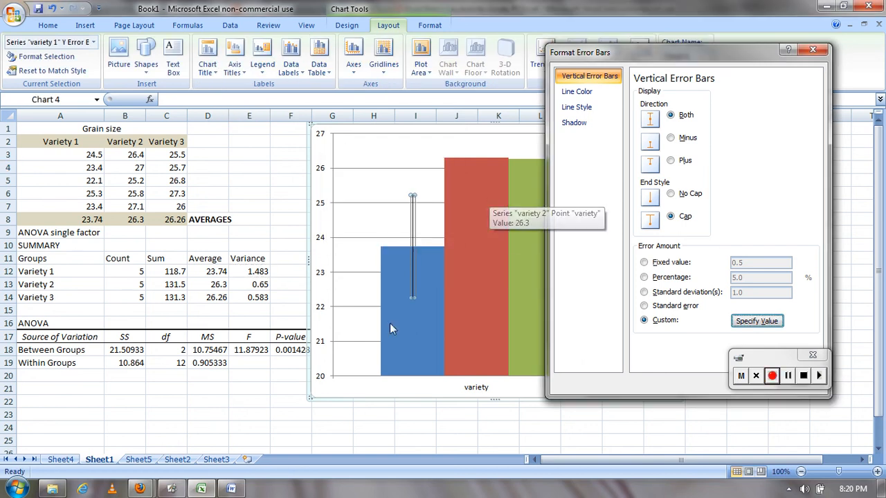
# Add vertical error bars to the variety 2 series and choose a custom error amount with specified values
pyautogui.click(471, 191)
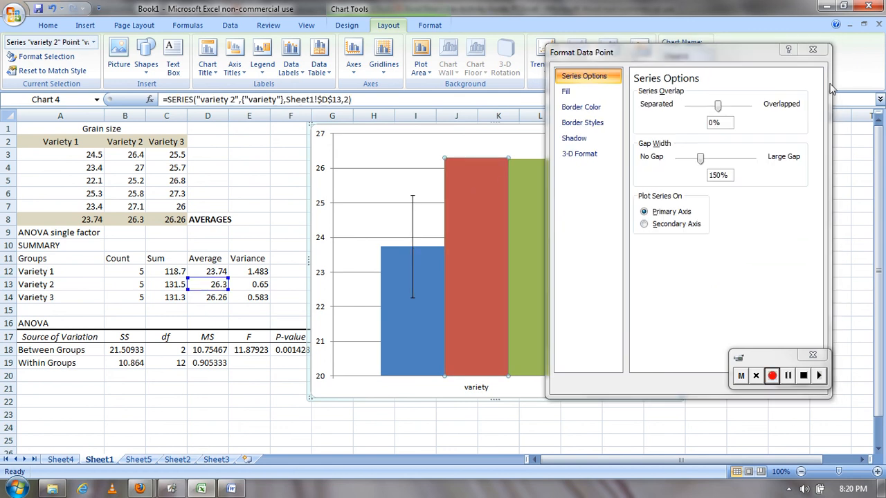
pyautogui.click(813, 51)
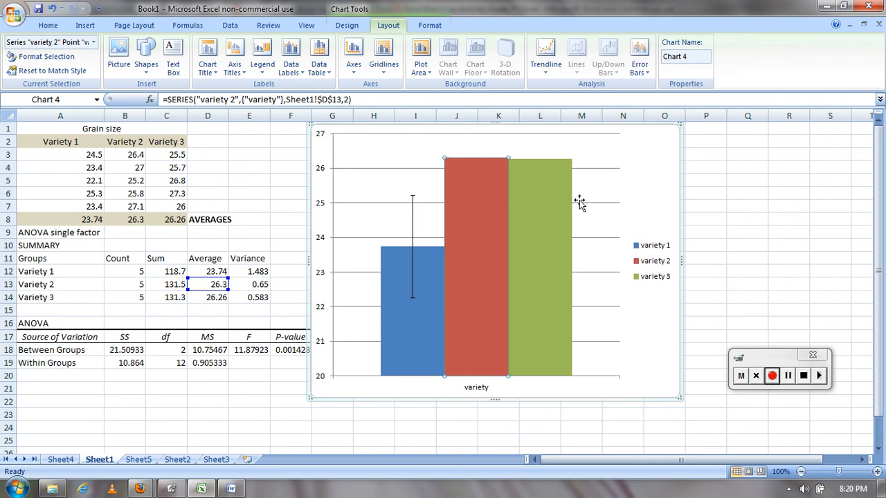
pyautogui.click(639, 58)
pyautogui.click(691, 204)
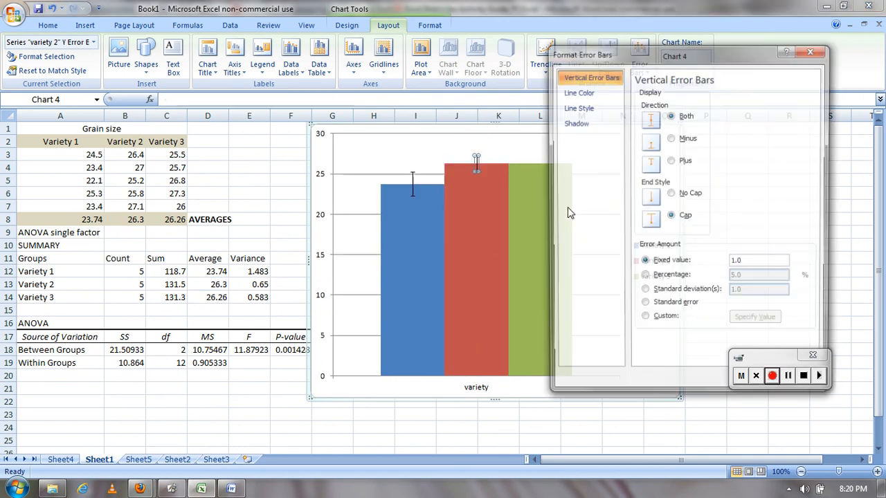
pyautogui.click(670, 321)
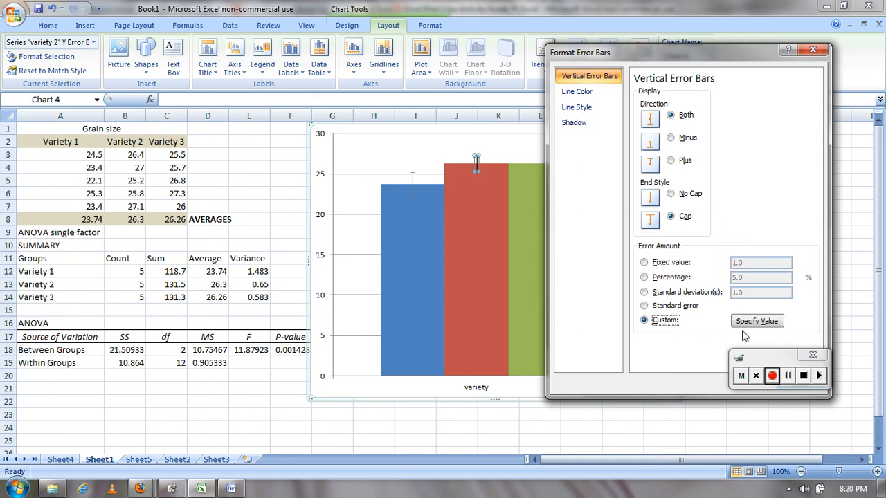
pyautogui.click(748, 322)
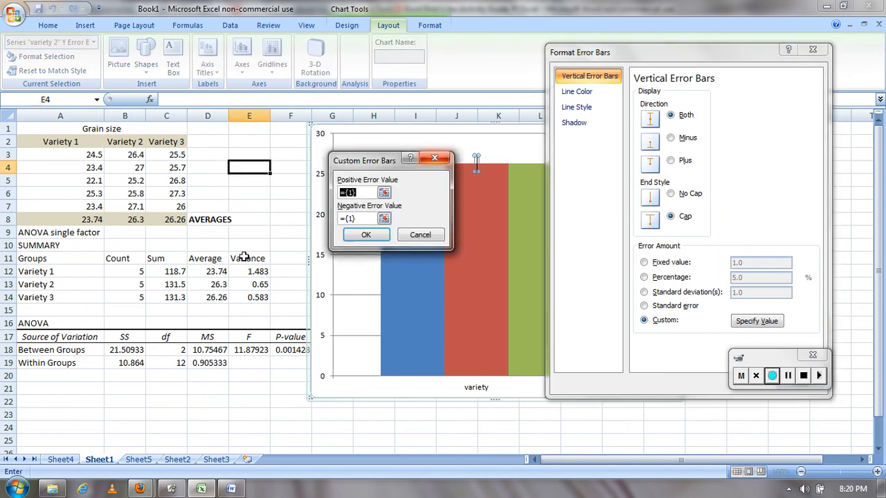
# Set both the positive and negative error values of the variety 2 series to its variance in Sheet1 cell E13
pyautogui.click(384, 193)
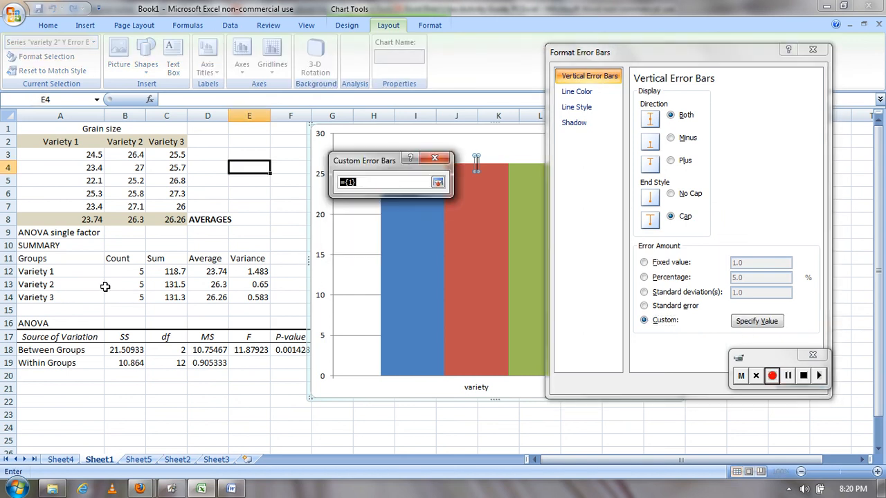
pyautogui.click(255, 294)
pyautogui.click(257, 284)
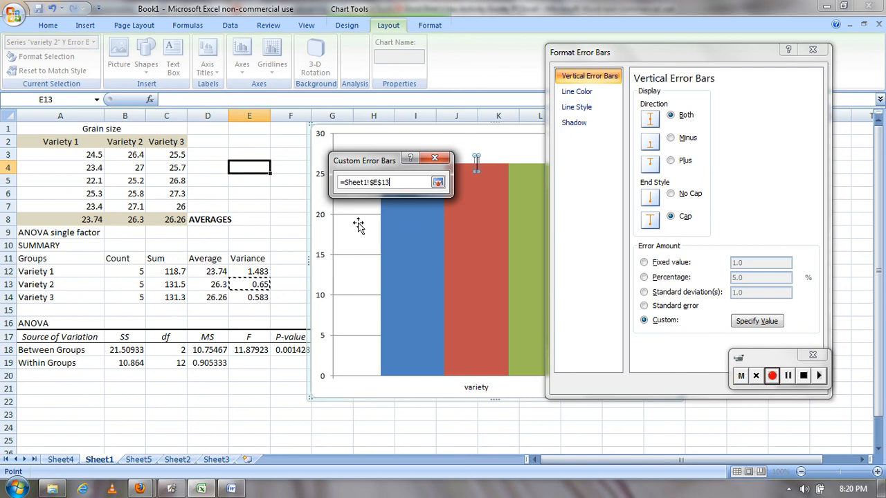
pyautogui.click(438, 182)
pyautogui.click(384, 218)
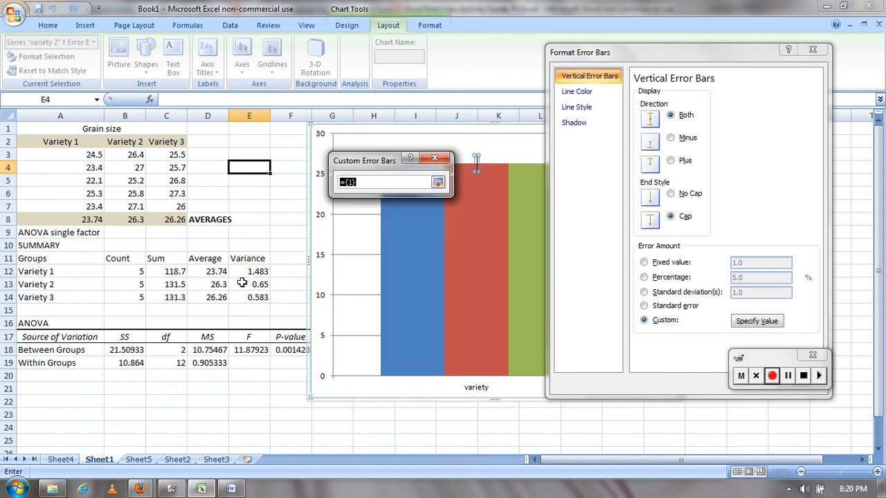
pyautogui.click(247, 286)
pyautogui.click(438, 182)
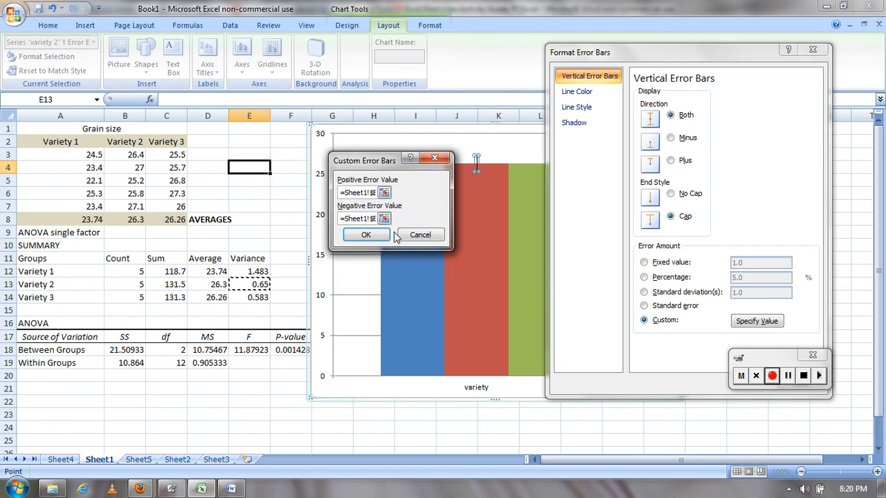
pyautogui.click(362, 235)
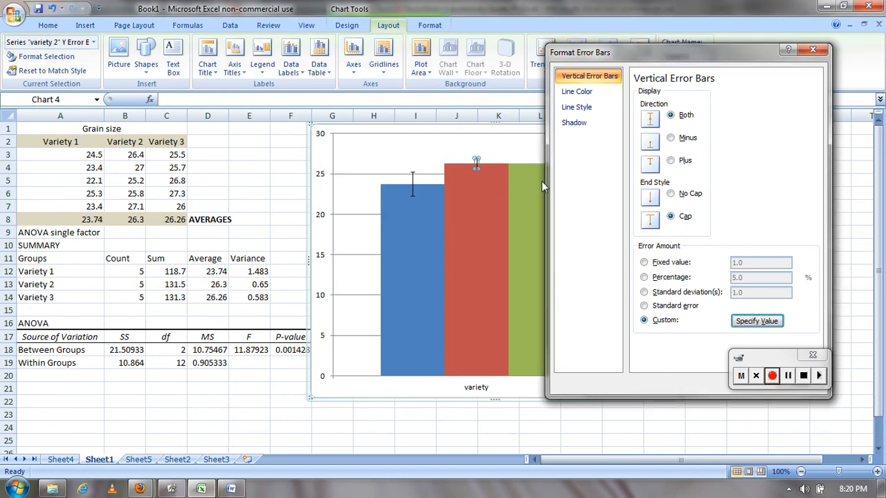
pyautogui.click(813, 49)
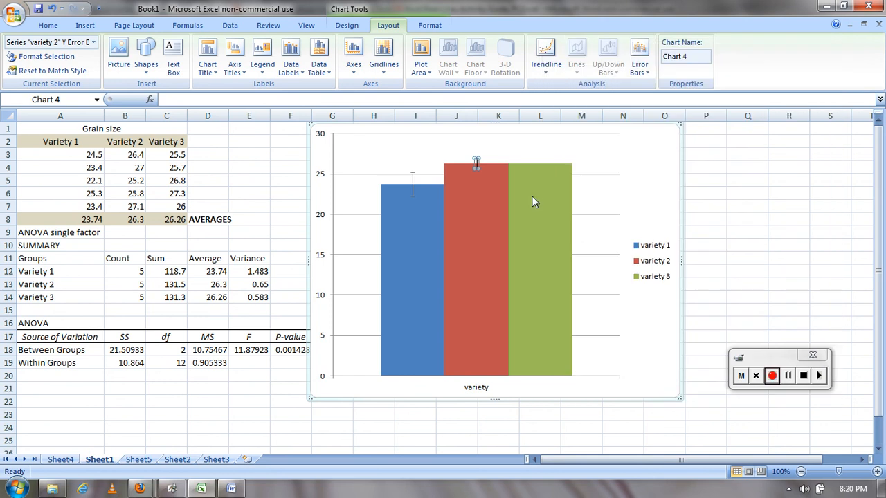
# Add vertical error bars to the variety 3 series and choose a custom error amount with specified values
pyautogui.click(536, 194)
pyautogui.click(536, 194)
pyautogui.click(640, 61)
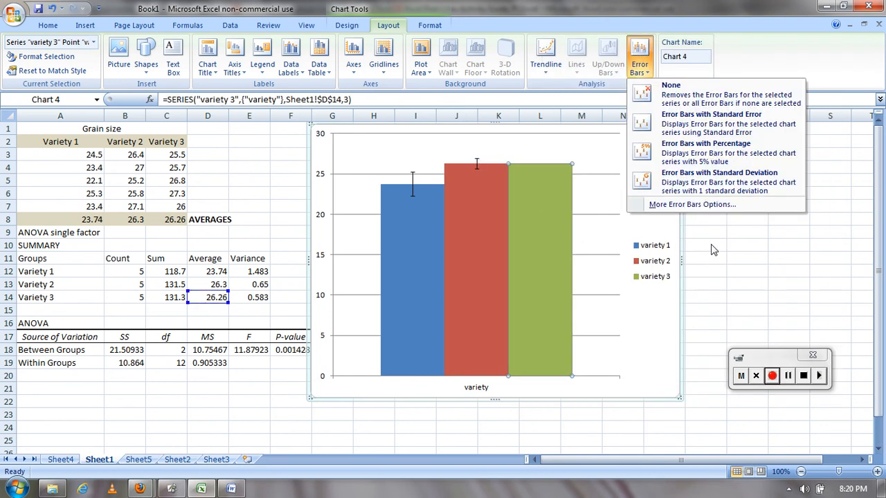
pyautogui.click(692, 204)
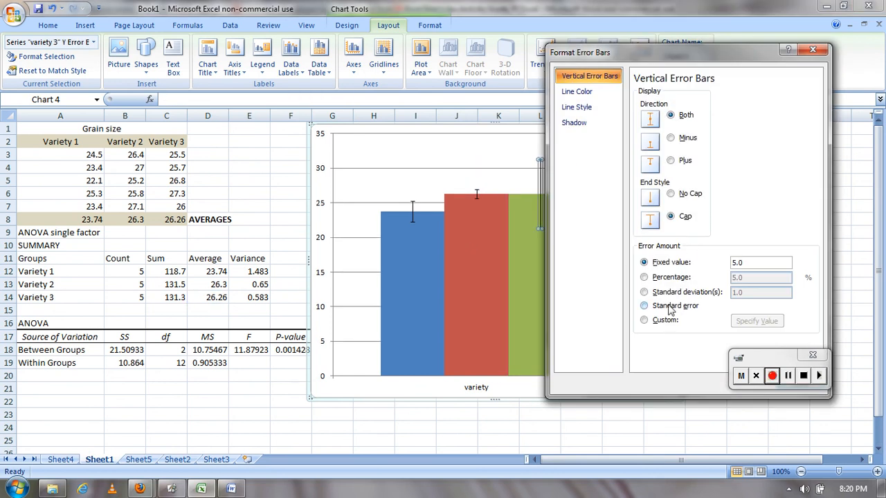
pyautogui.click(667, 320)
pyautogui.click(757, 321)
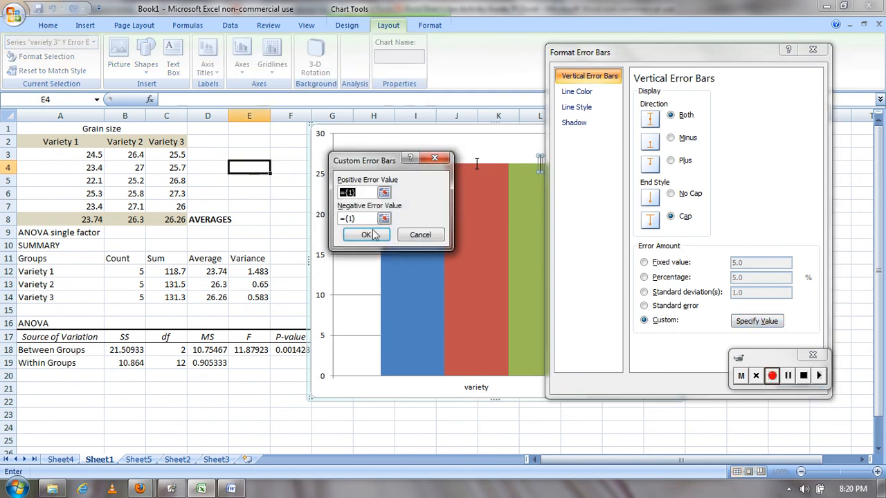
# Set both the positive and negative error values of the variety 3 series to its variance in Sheet1 cell E14
pyautogui.click(384, 195)
pyautogui.click(259, 297)
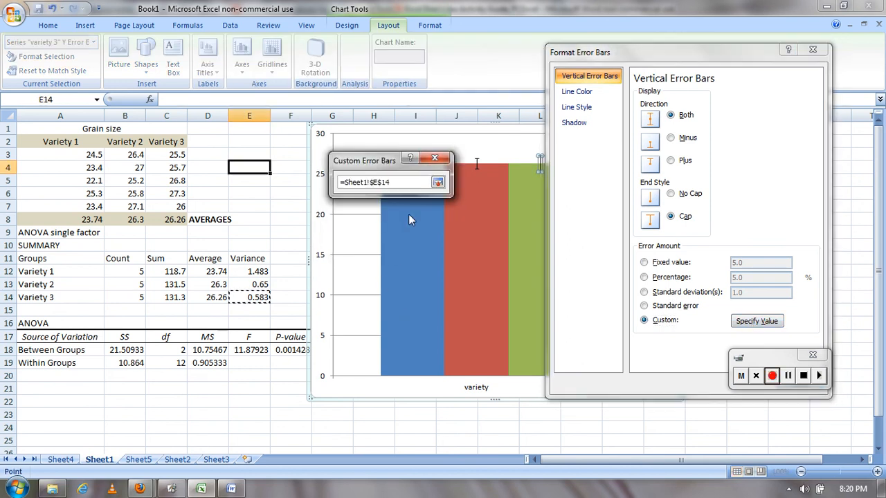
pyautogui.click(437, 184)
pyautogui.click(439, 219)
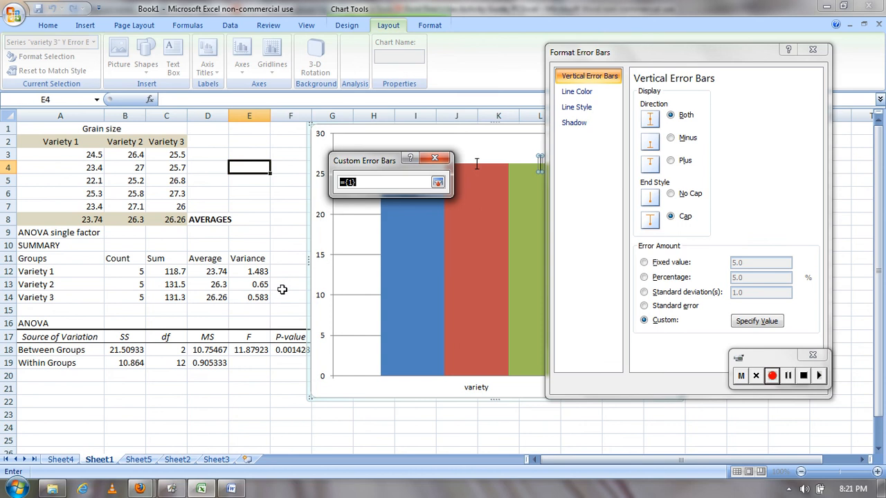
pyautogui.click(260, 297)
pyautogui.click(438, 183)
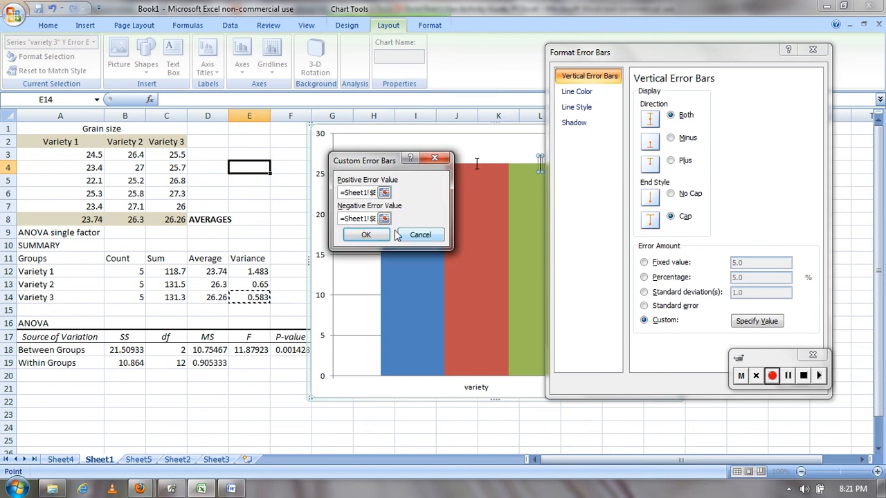
pyautogui.click(367, 235)
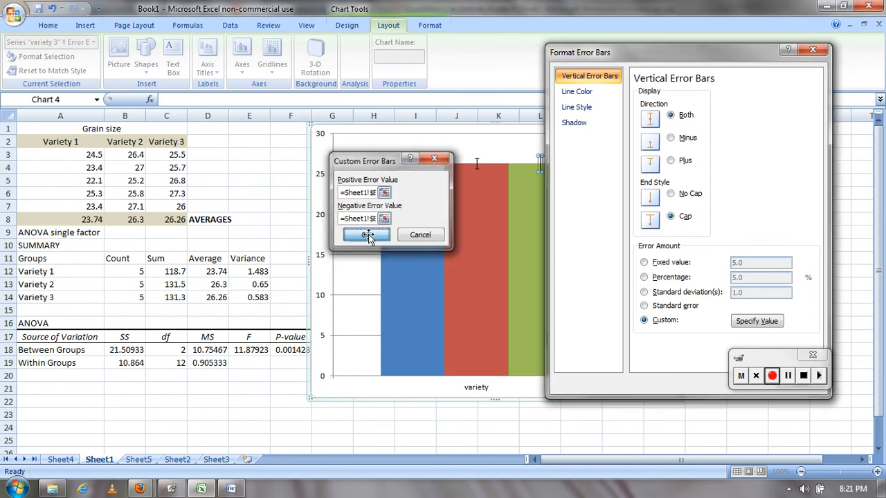
pyautogui.click(814, 52)
pyautogui.click(580, 197)
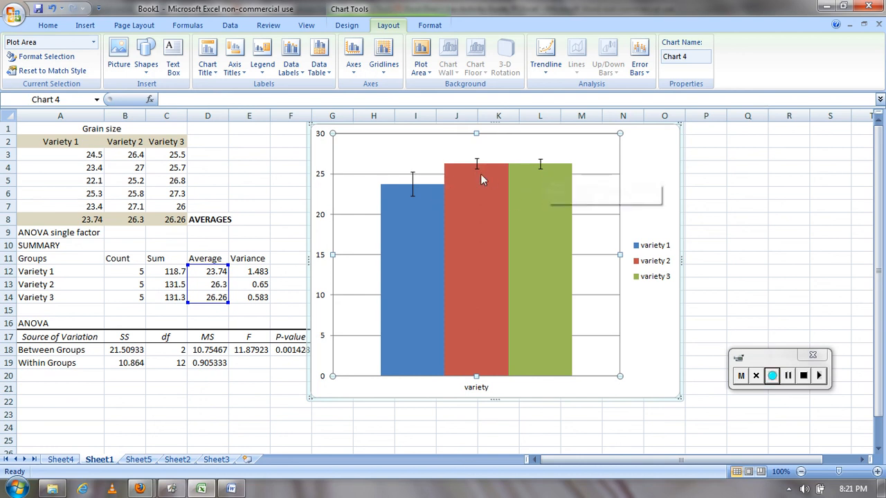
pyautogui.moveTo(415, 269)
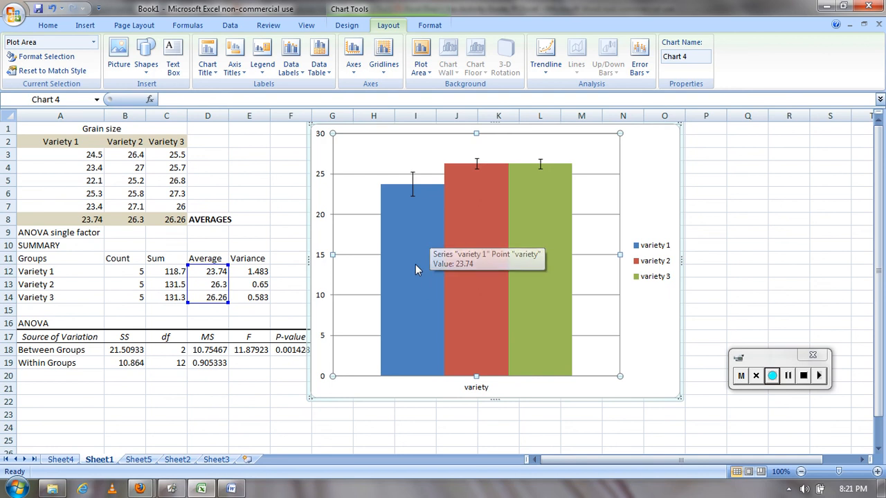